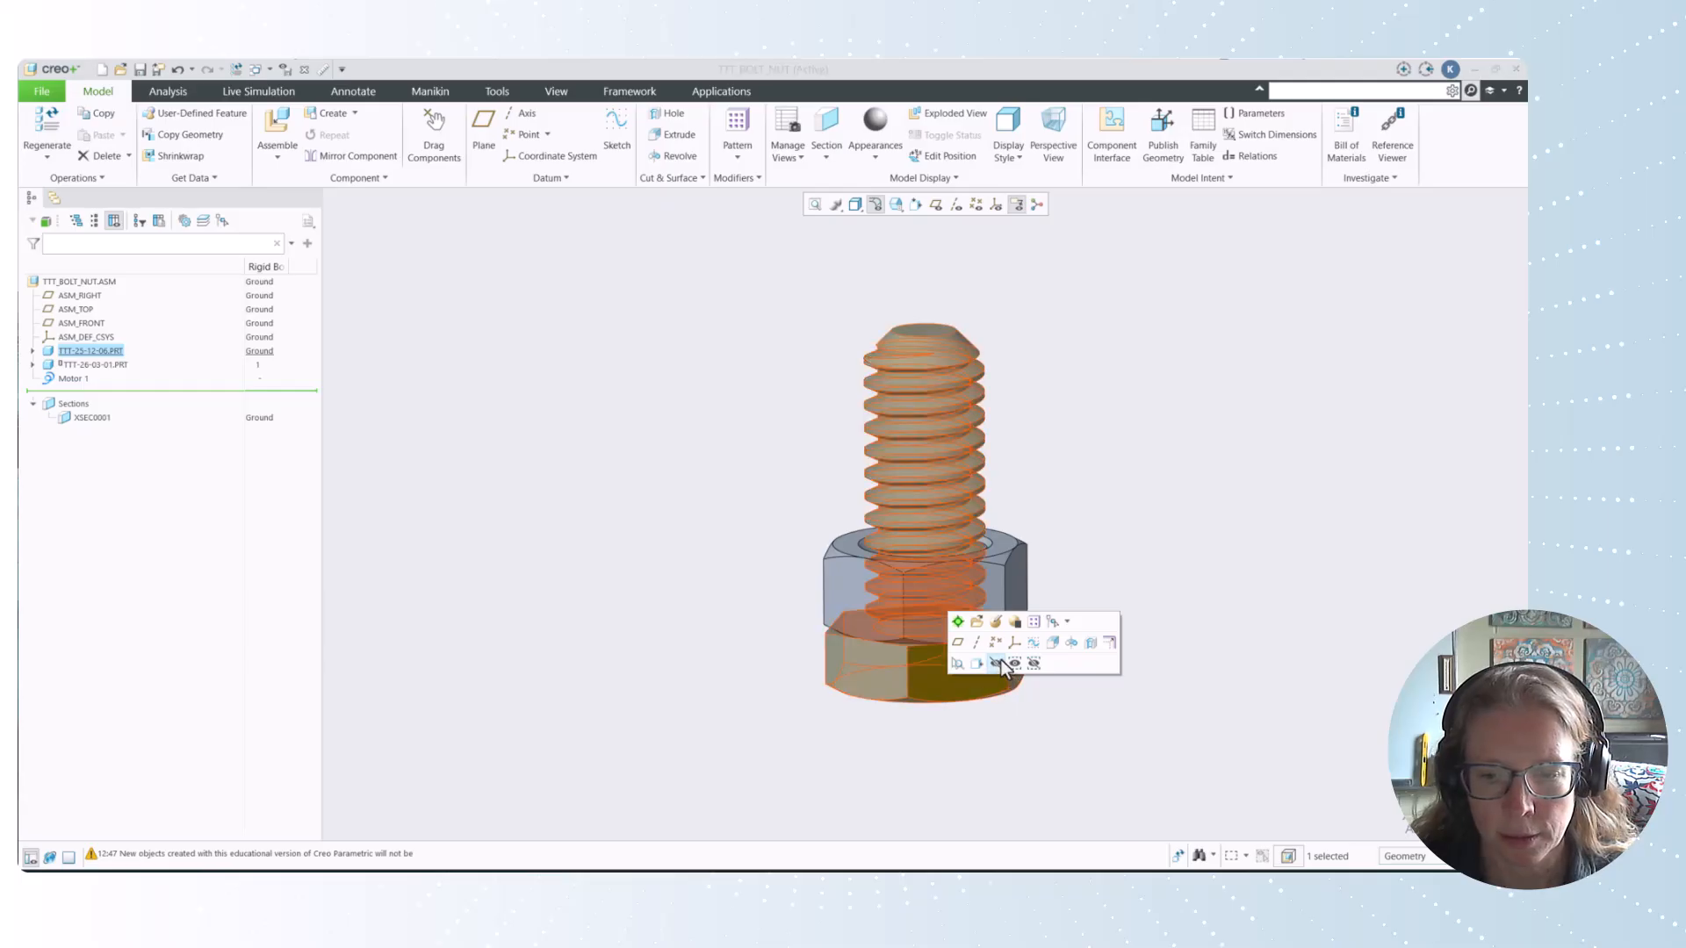
Hide the bolt part TTT-25-12-06 to inspect the nut and its internal thread alone, and show the bolt again.
click(996, 663)
mouse_move(1072, 583)
middle_down()
mouse_move(1070, 674)
mouse_move(1080, 448)
mouse_move(1059, 577)
middle_up()
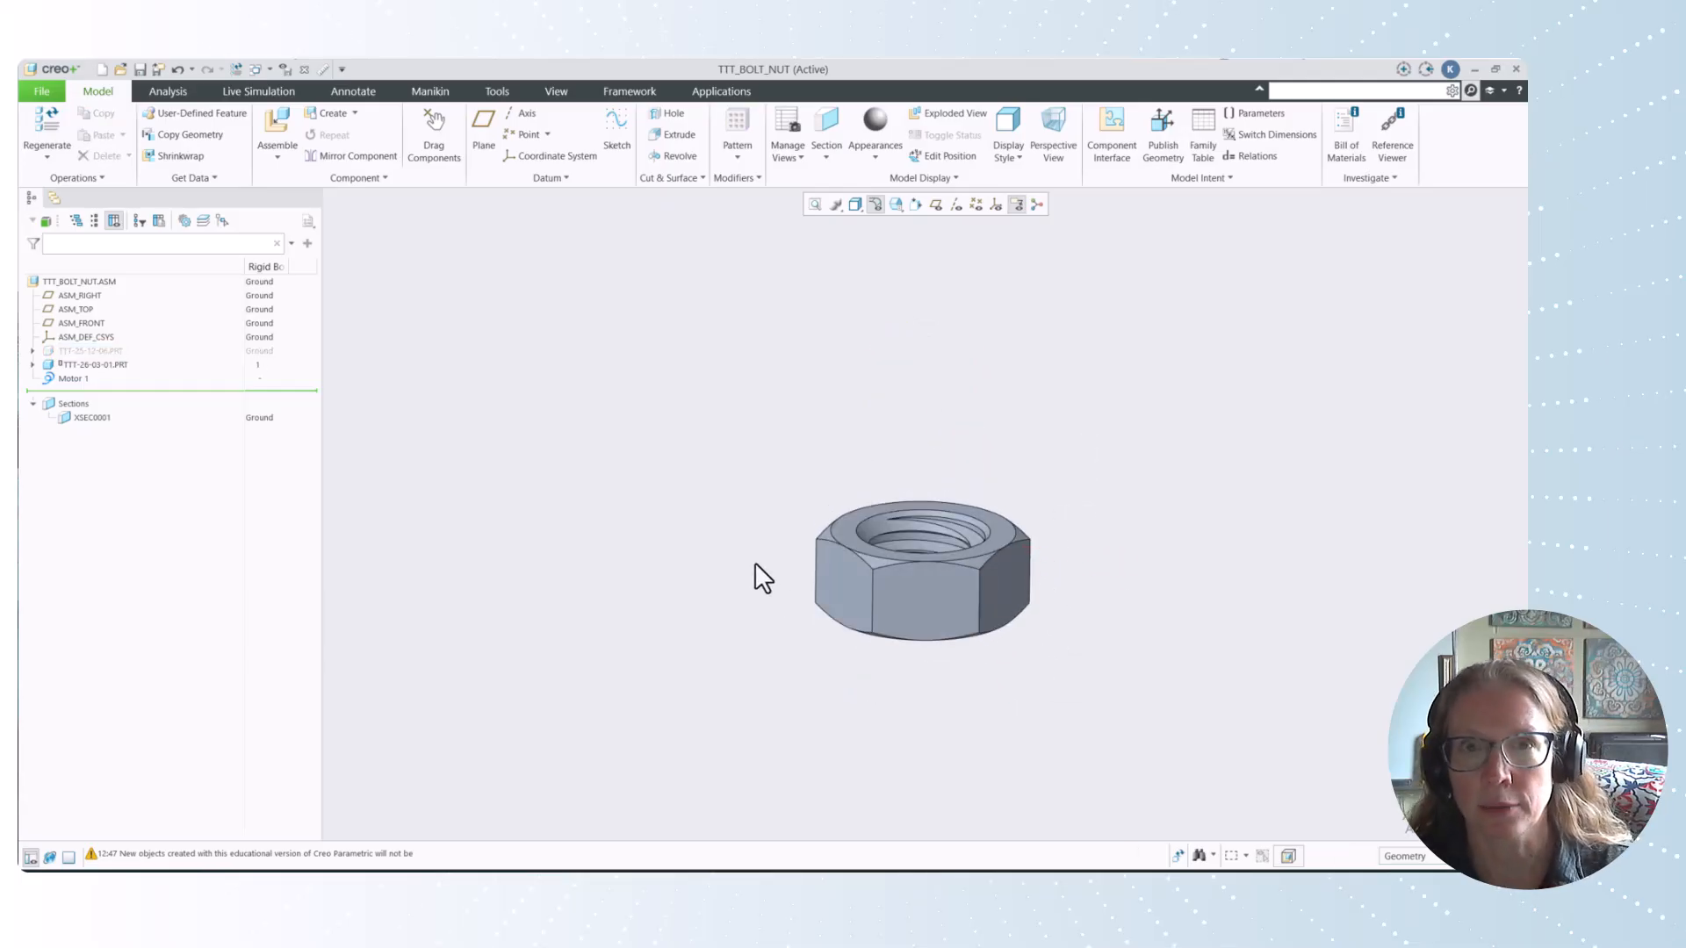
click(99, 351)
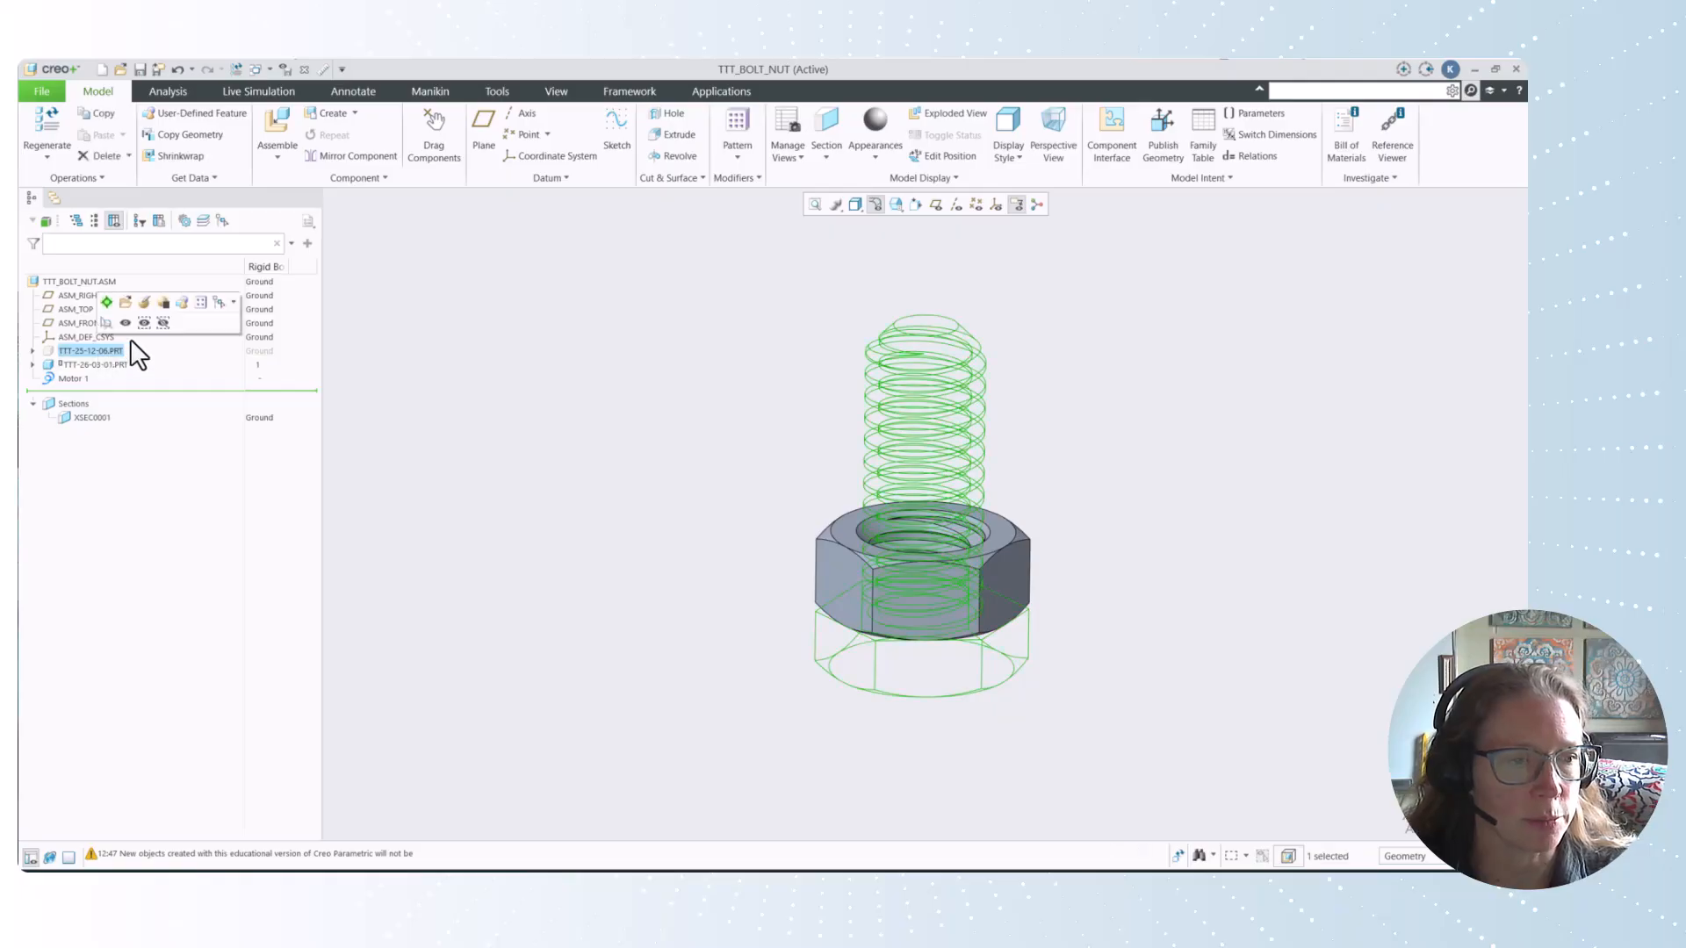
click(126, 323)
click(760, 470)
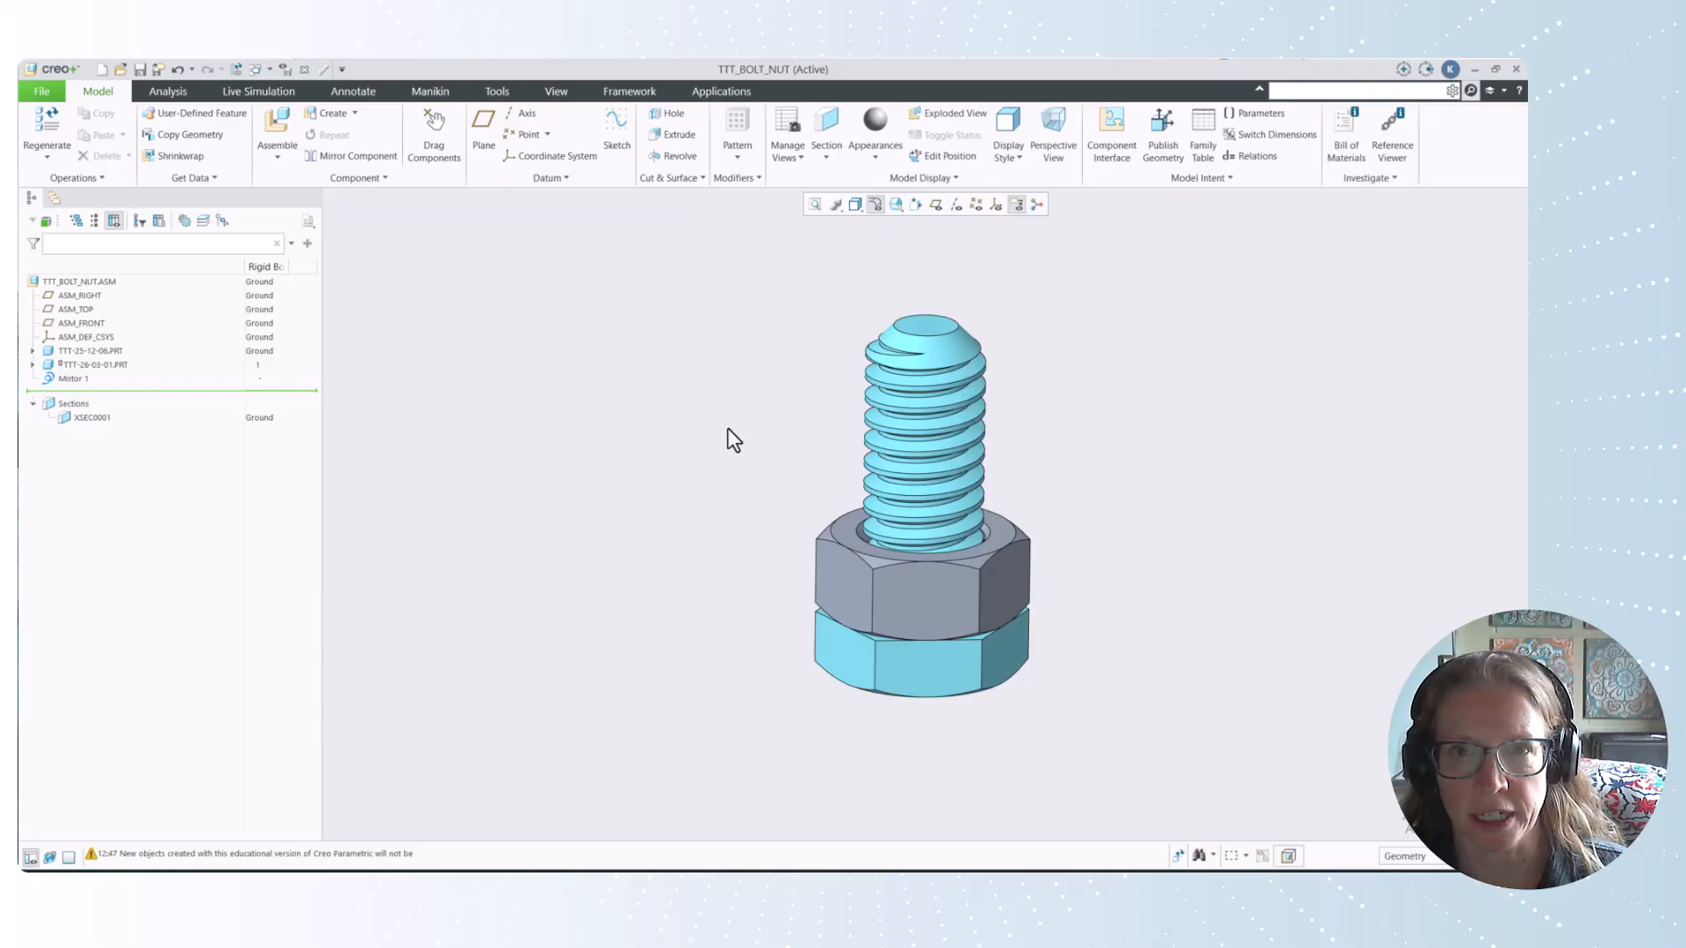
Inspect the bolt and nut closely, and slide the nut up the threaded shank away from the bolt head.
mouse_move(1087, 631)
middle_down()
mouse_move(1106, 598)
mouse_move(1094, 501)
mouse_move(1095, 583)
mouse_move(1002, 628)
mouse_move(1107, 557)
middle_up()
scroll(1133, 527, up, 2)
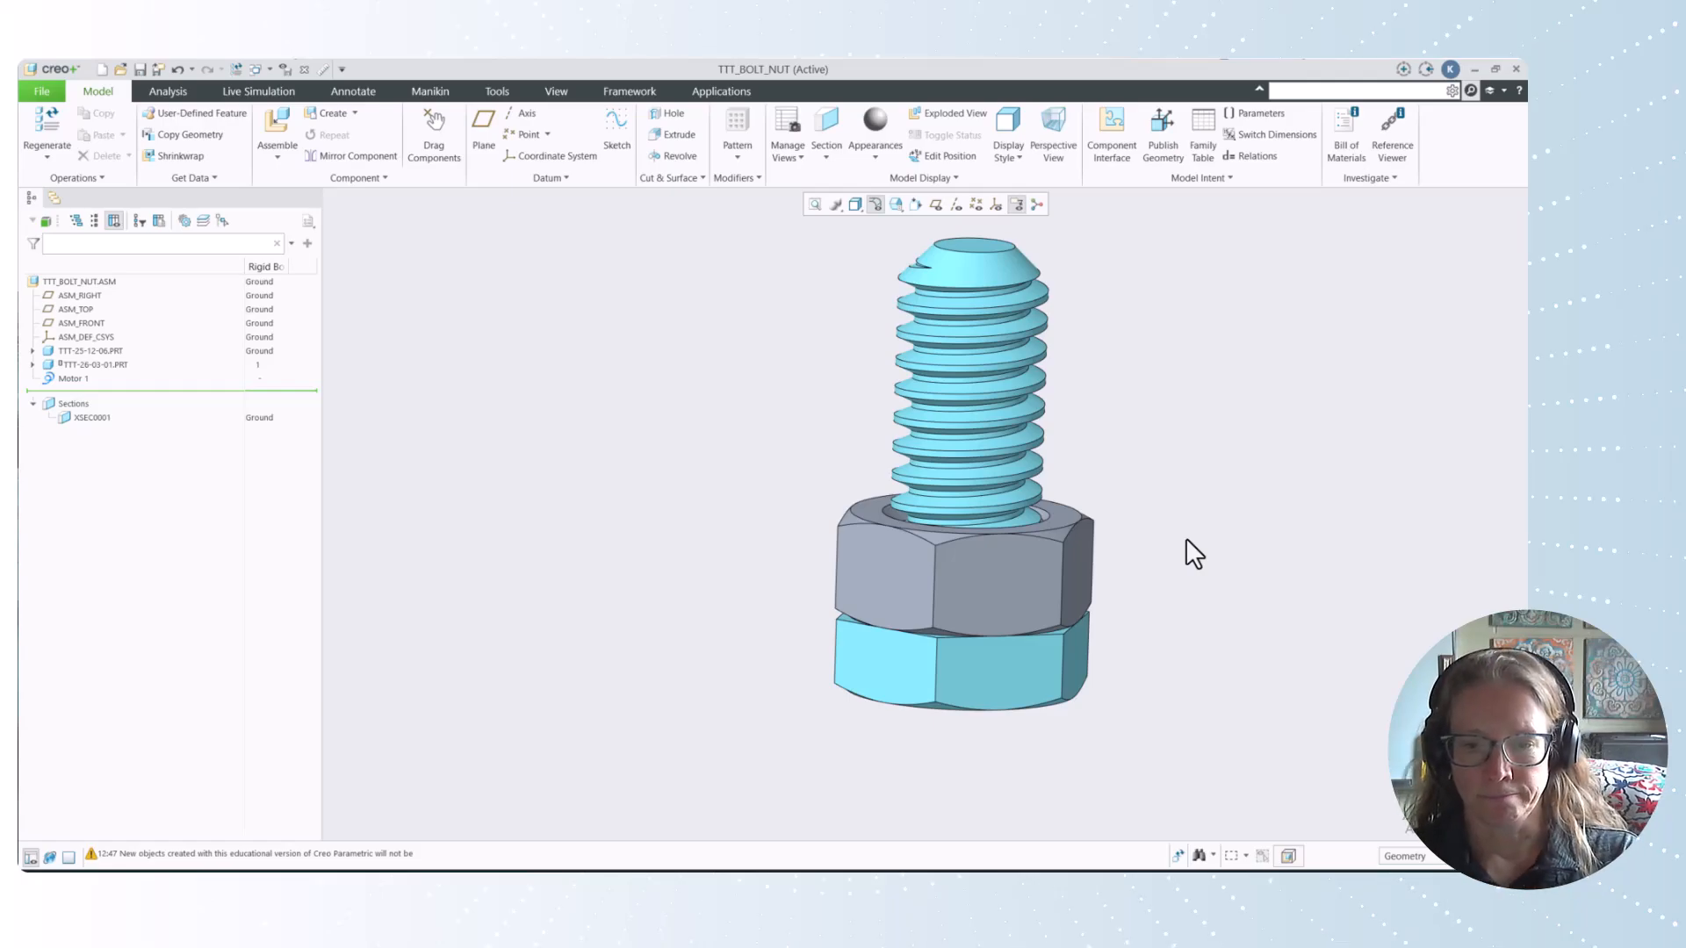
middle_drag(1286, 523, 1269, 535)
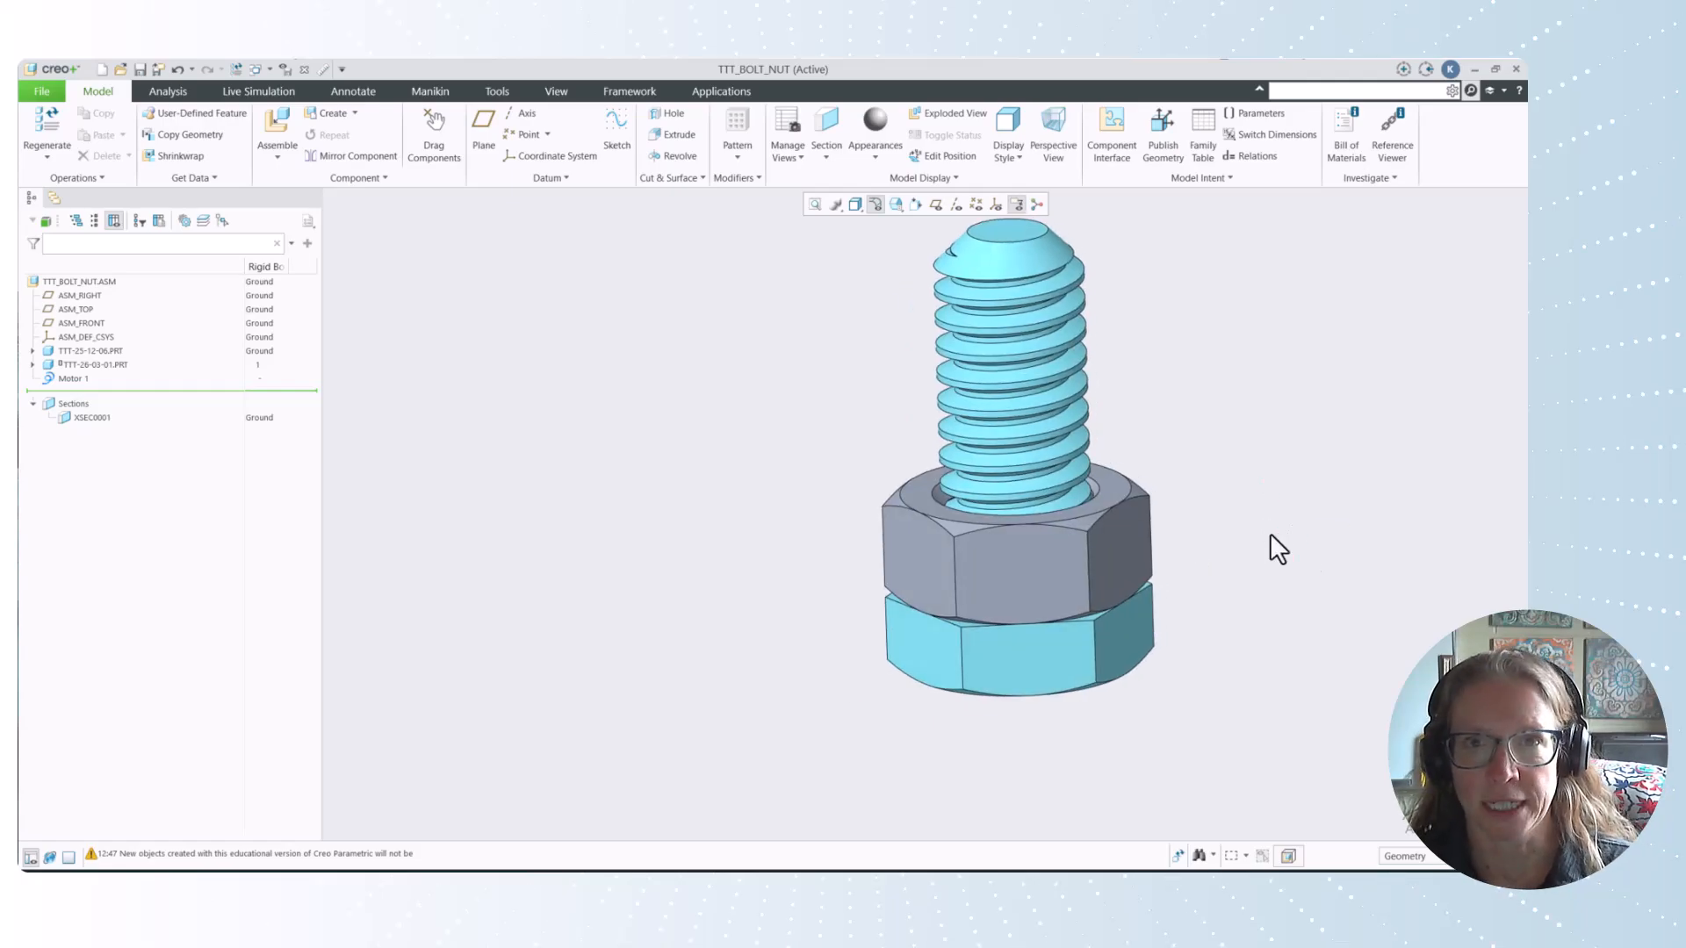
scroll(1294, 447, up, 2)
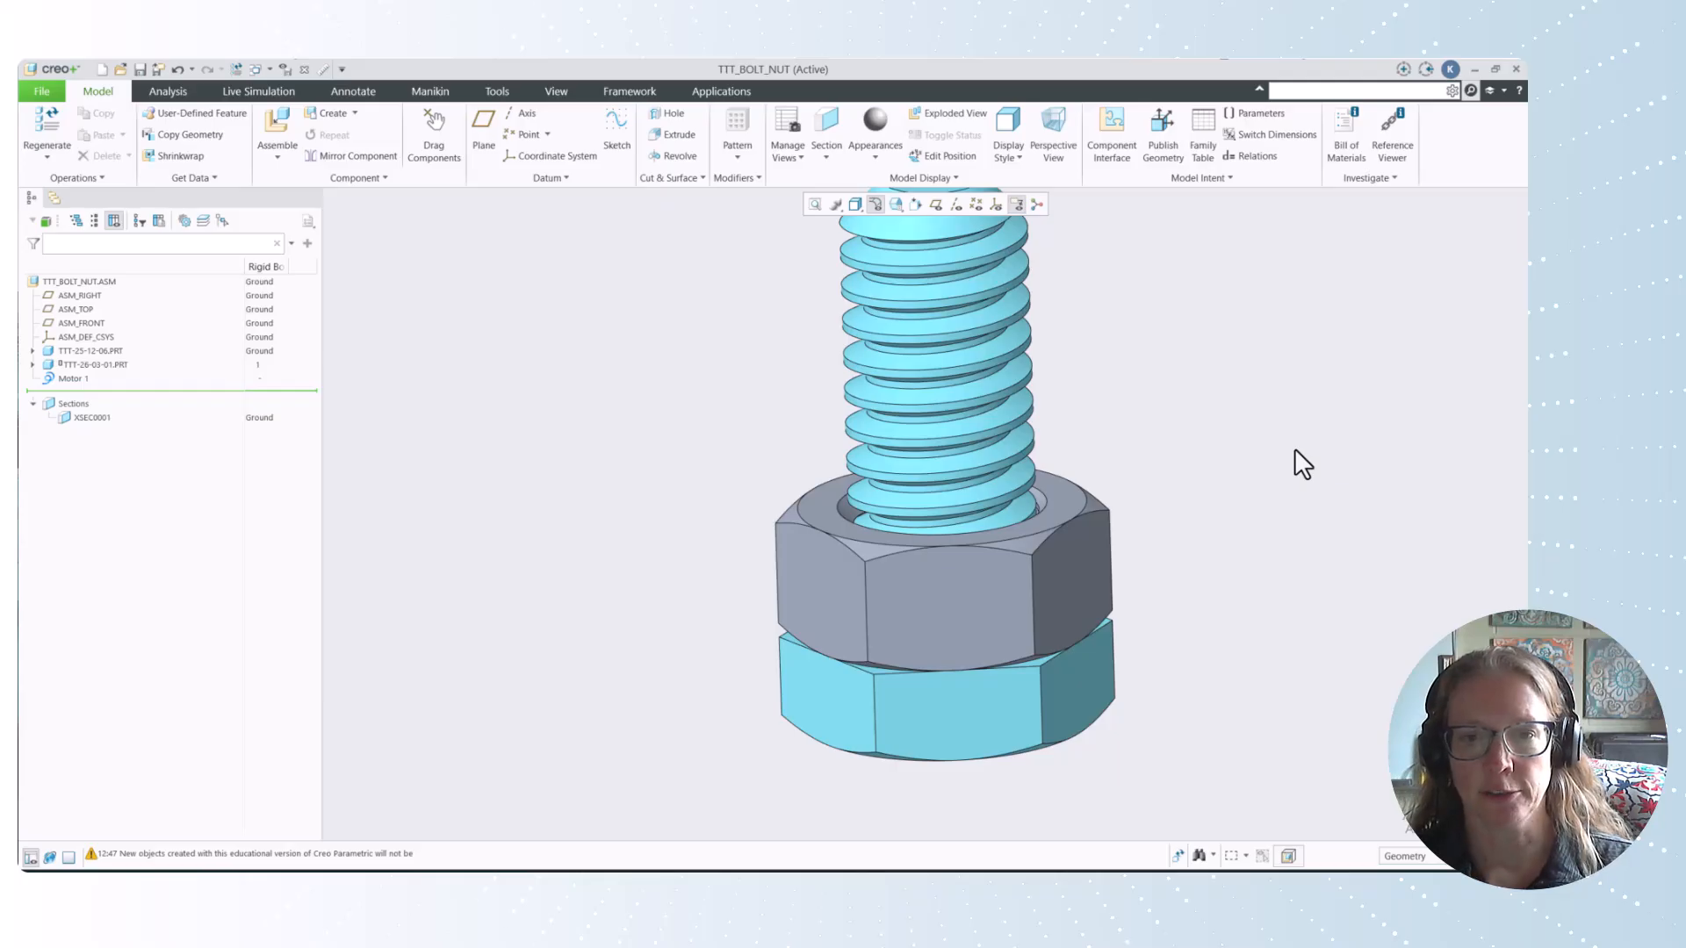
scroll(1294, 448, down, 2)
mouse_move(1294, 451)
middle_down()
mouse_move(1309, 425)
mouse_move(1291, 444)
middle_up()
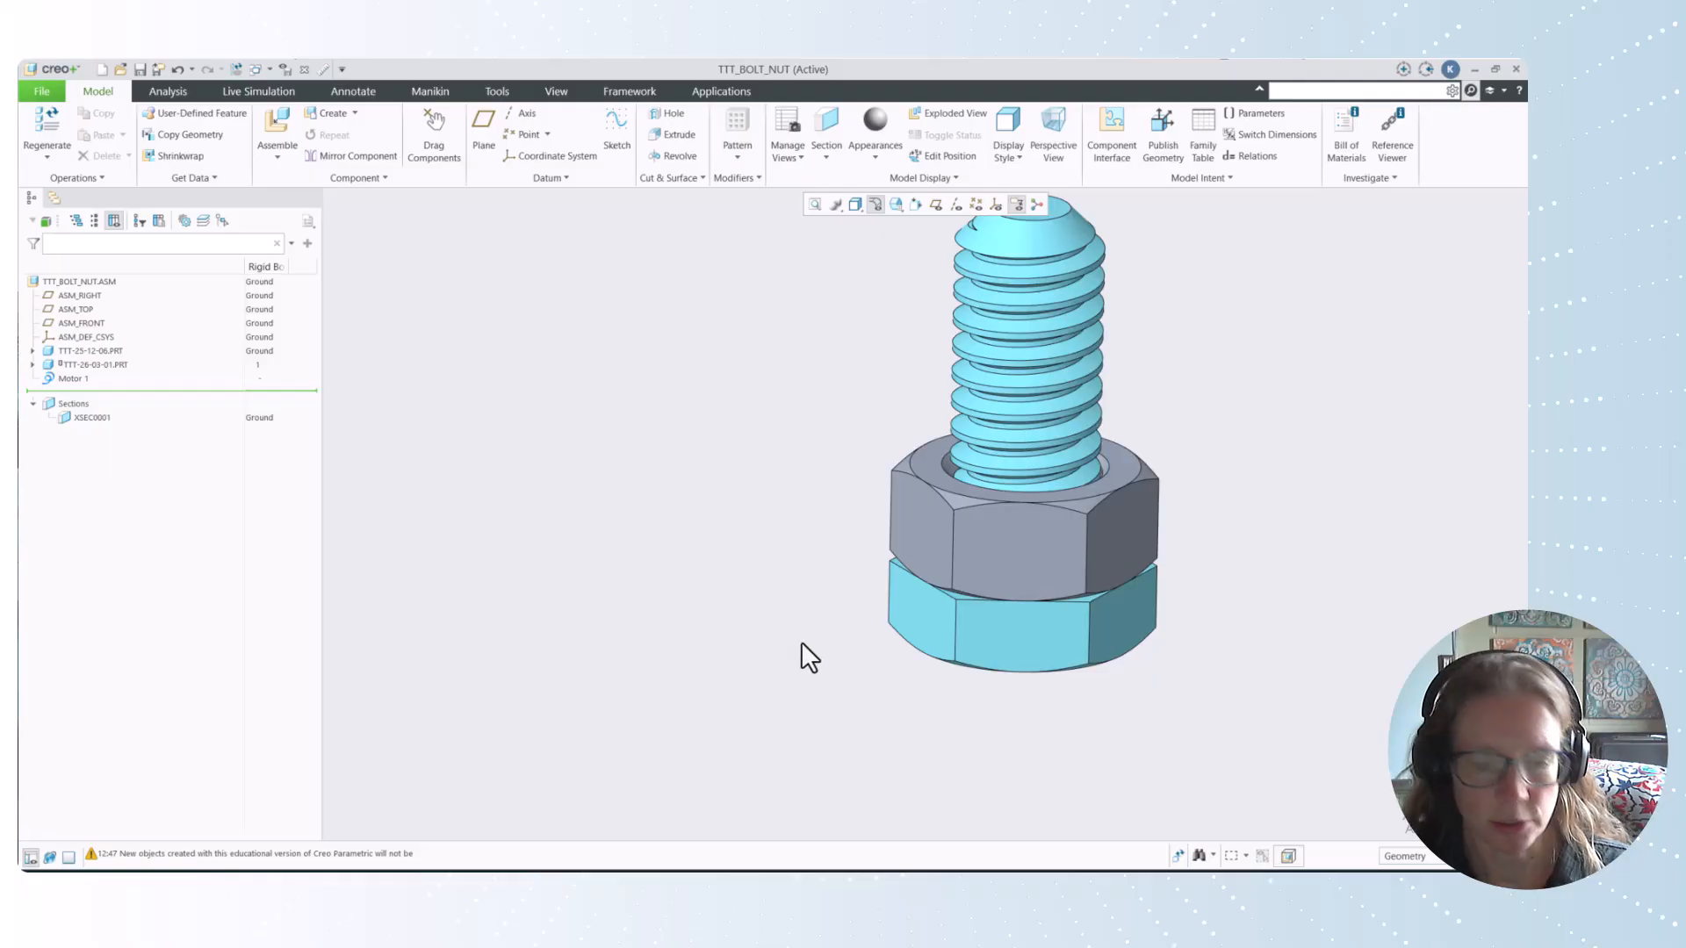
drag(1046, 570, 865, 571)
scroll(619, 641, up, 2)
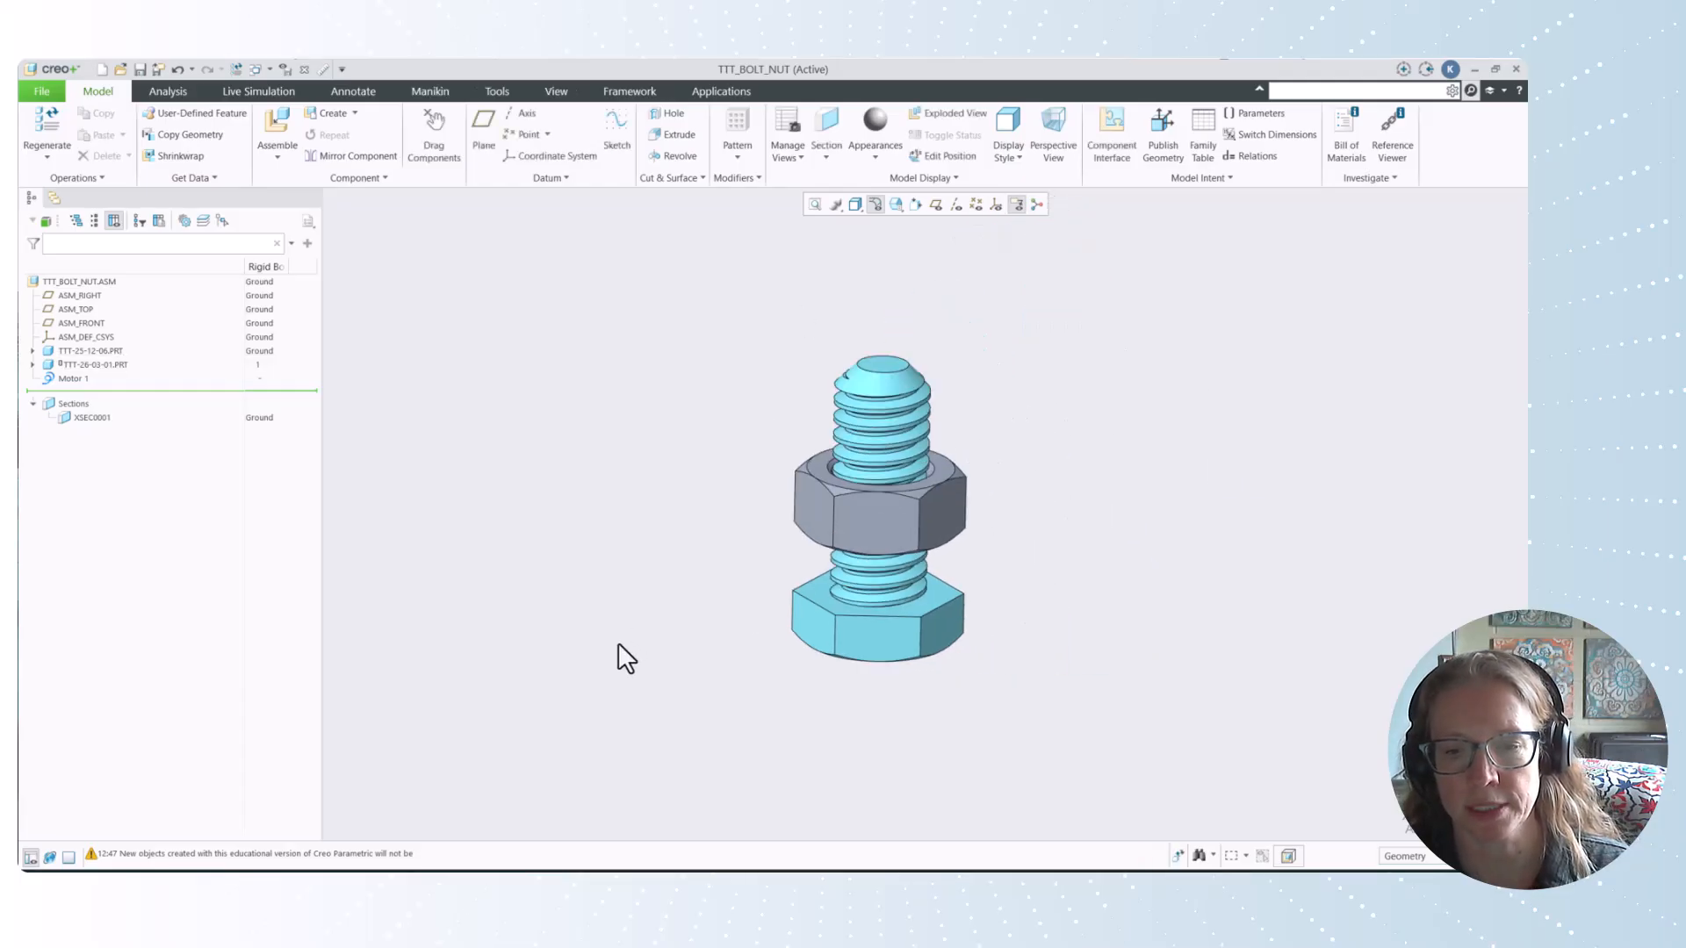
scroll(1115, 485, down, 1)
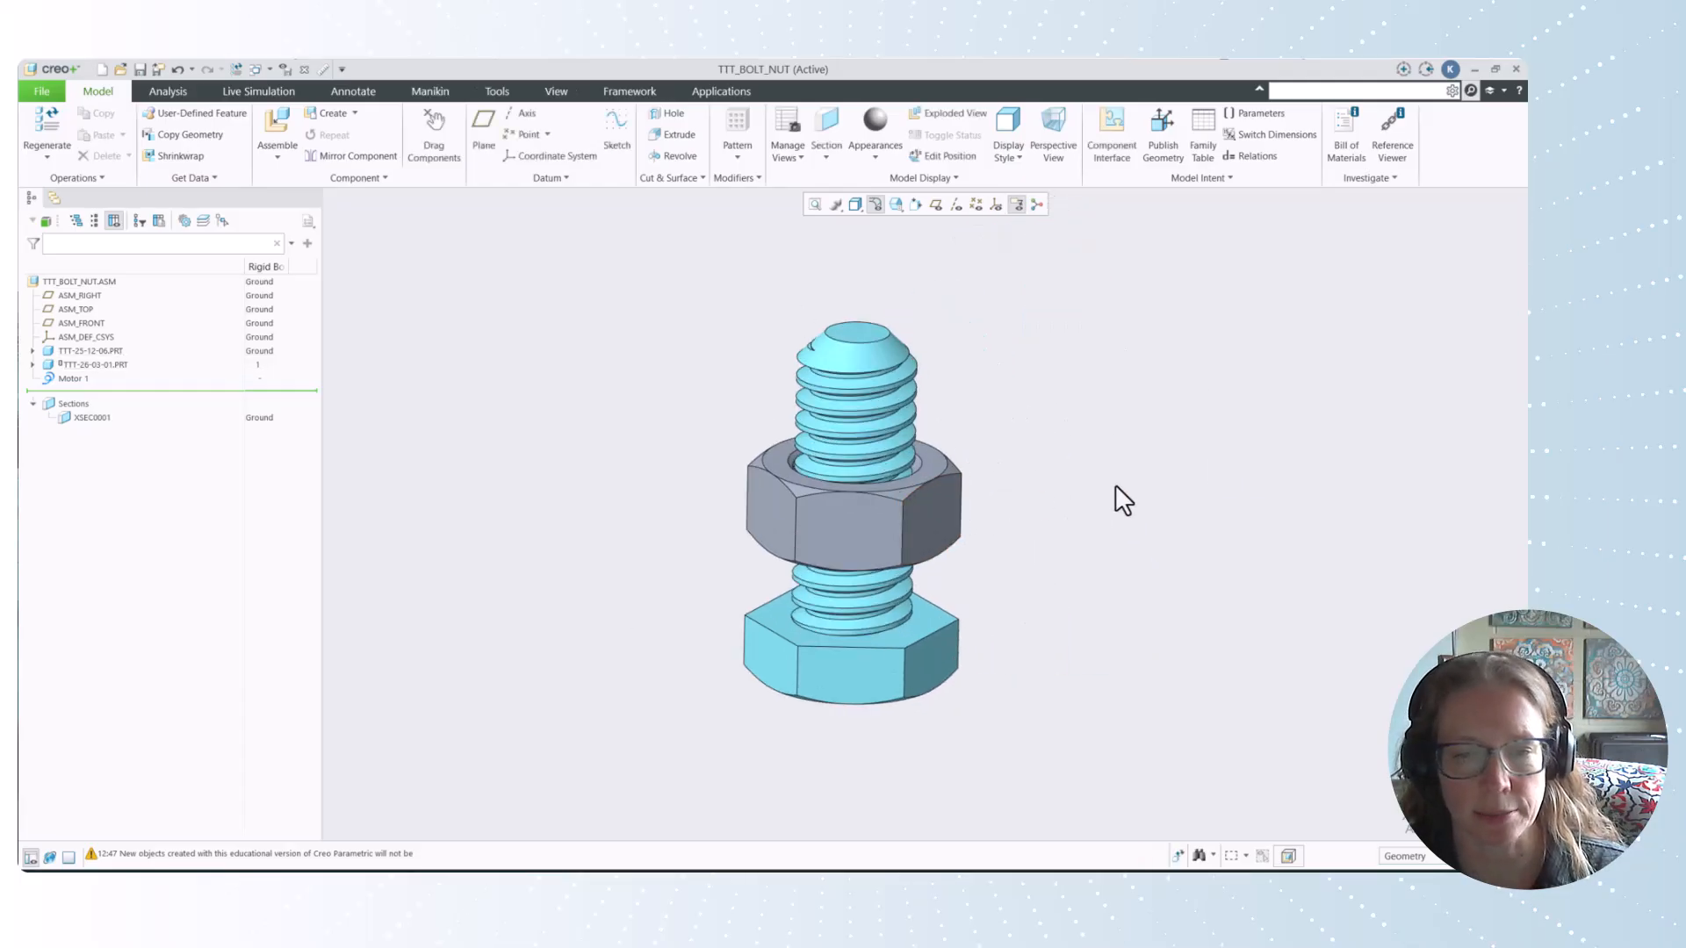
Review the bolt's Default placement constraint in its component definition and close the definition.
click(100, 352)
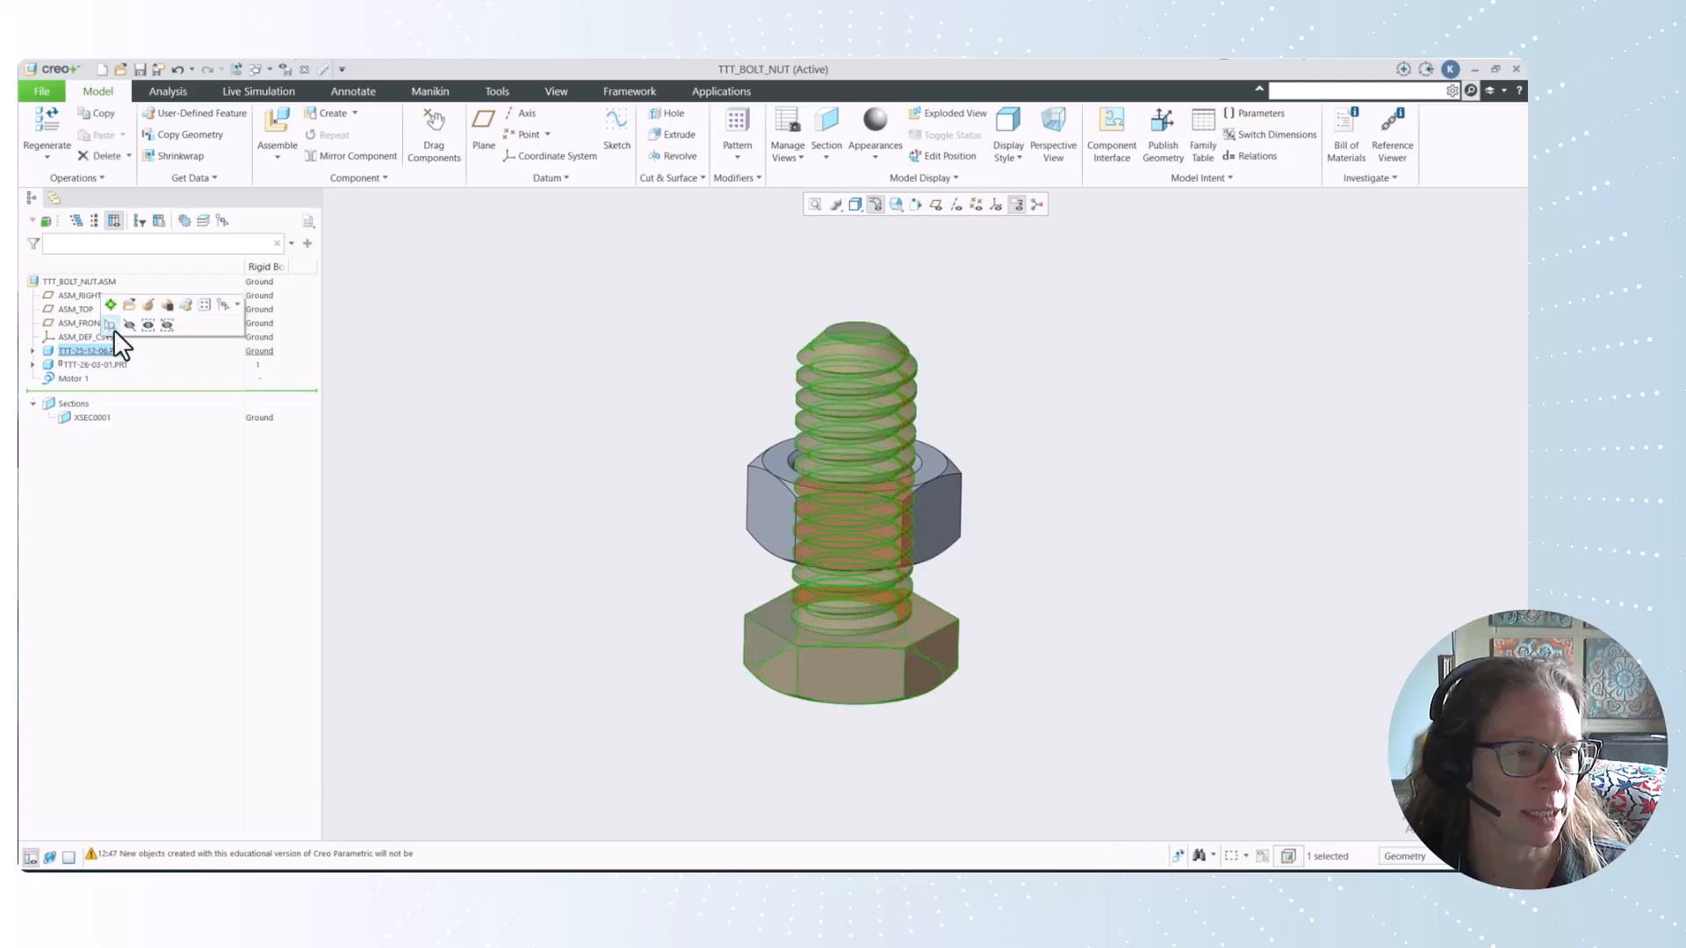
click(145, 306)
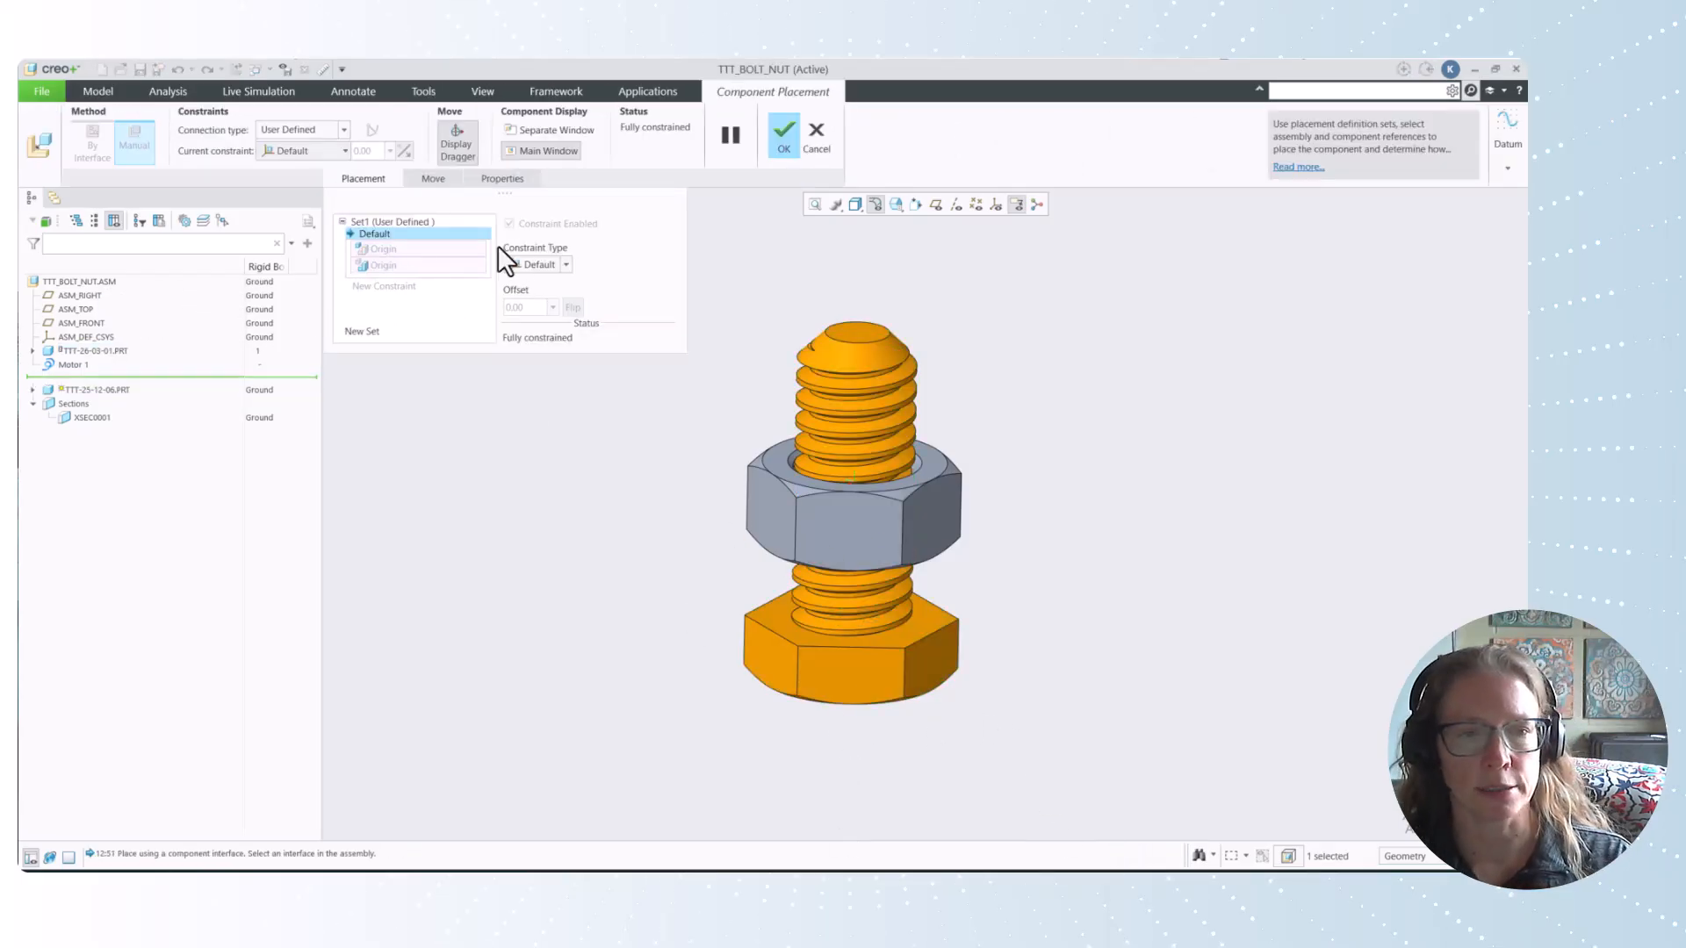
click(783, 141)
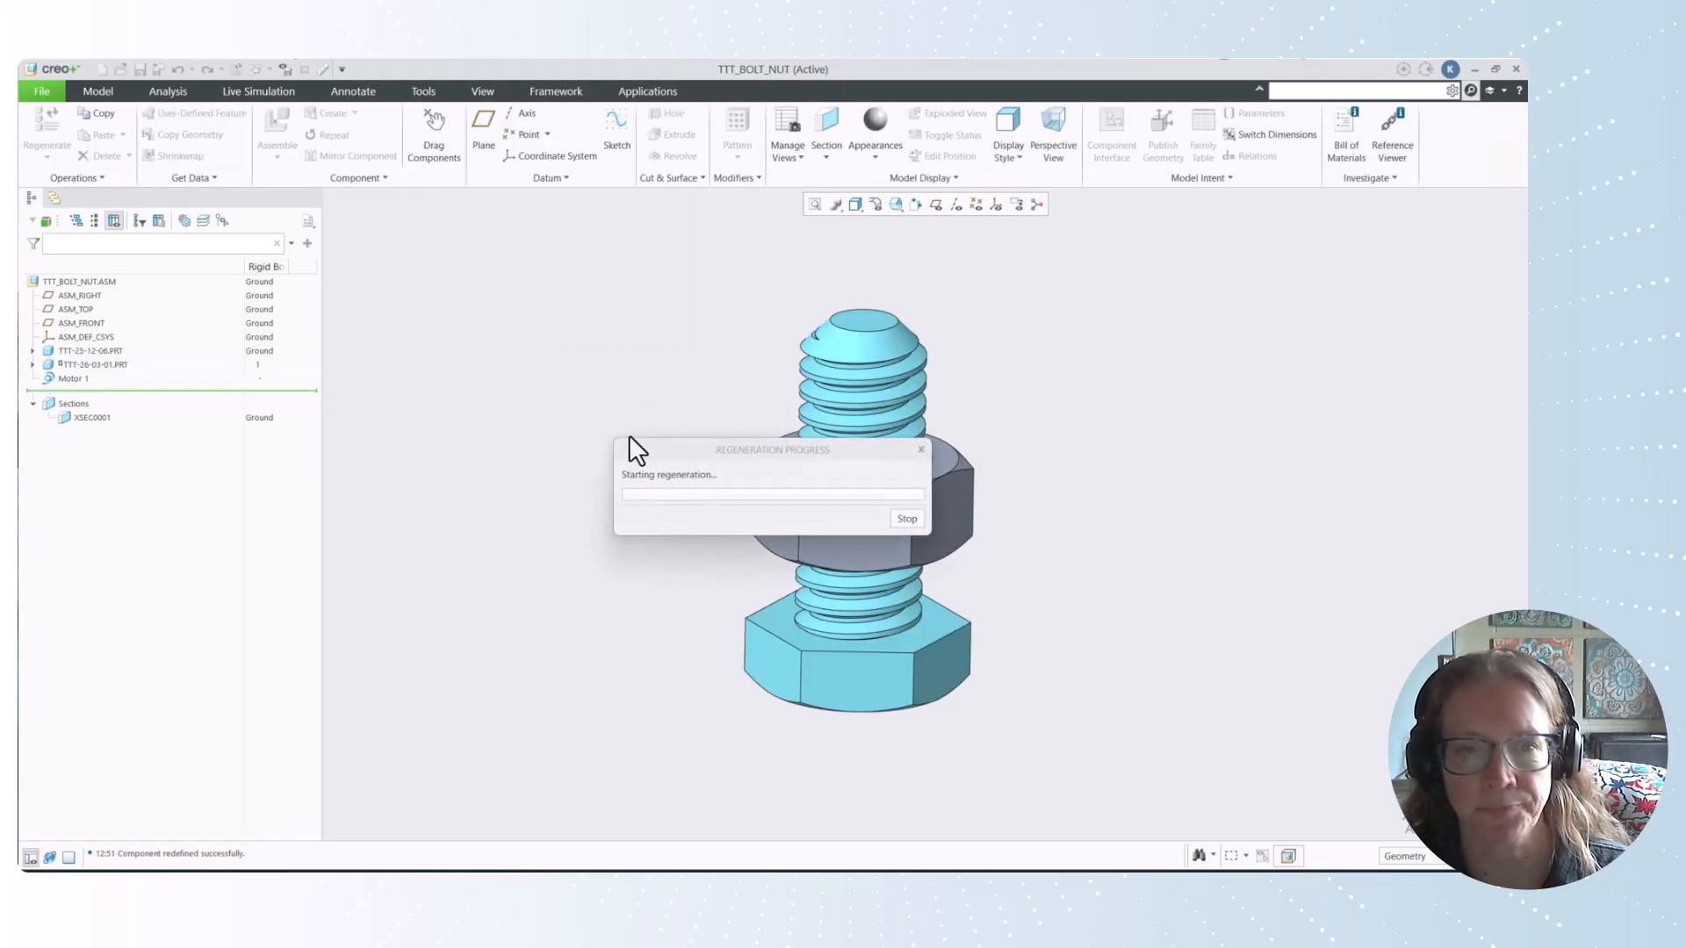
Edit the placement definition of nut TTT-26-03-01 and test its Cylinder connection by sliding and rotating the nut about the bolt axis.
click(89, 363)
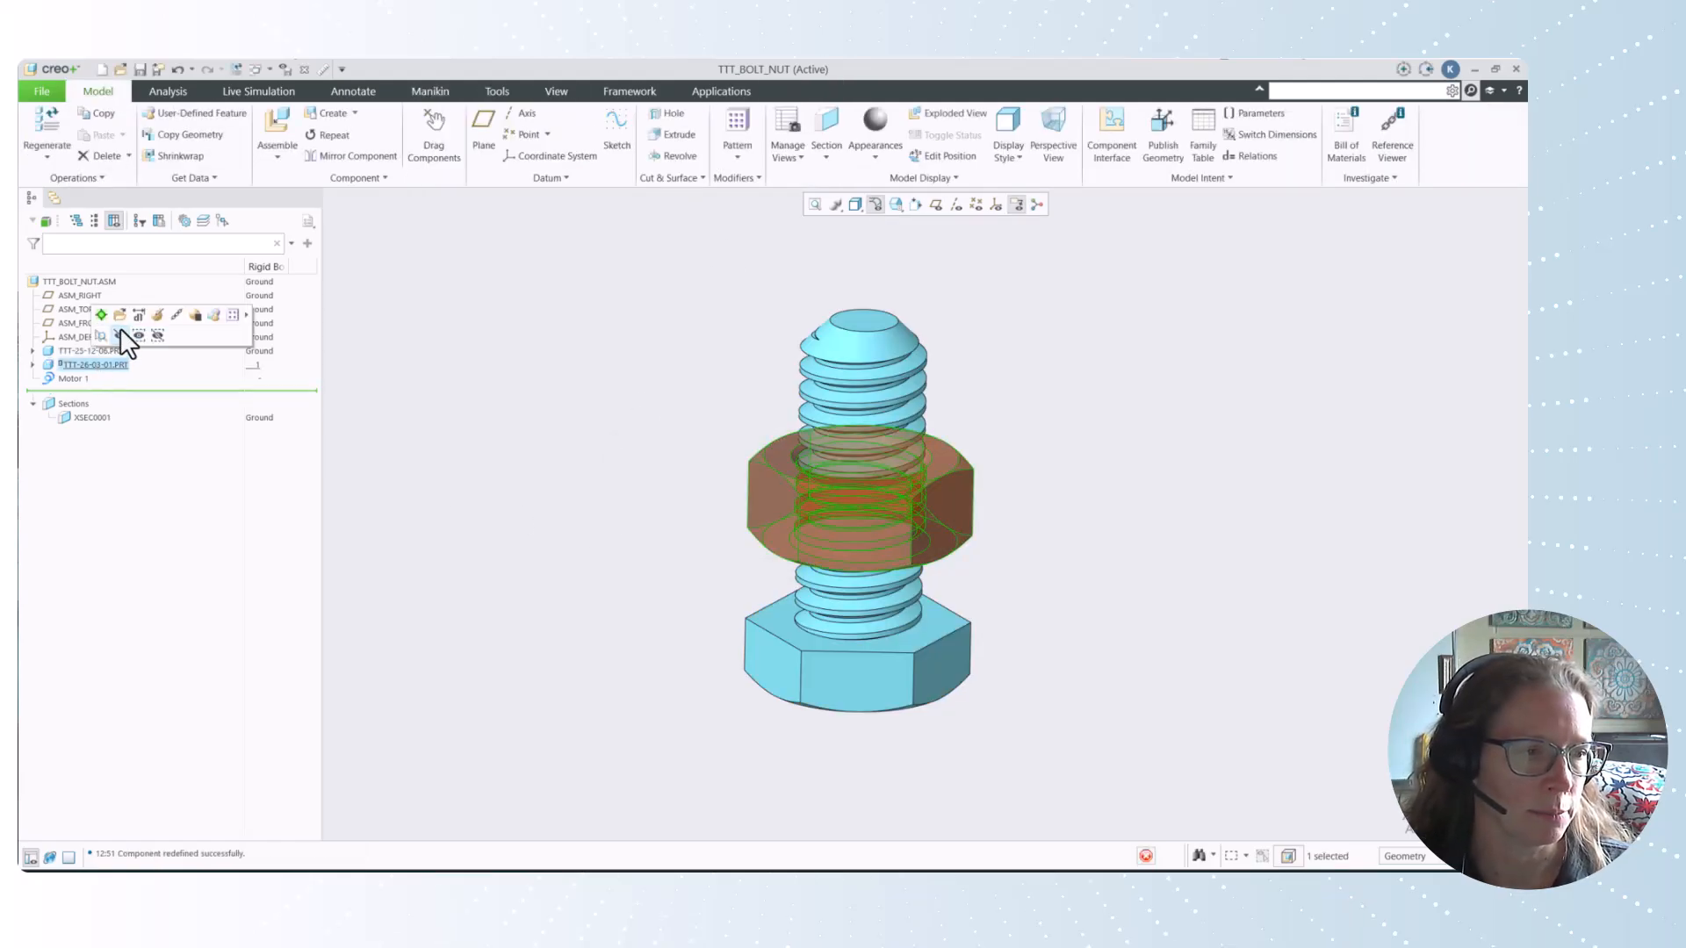
click(158, 315)
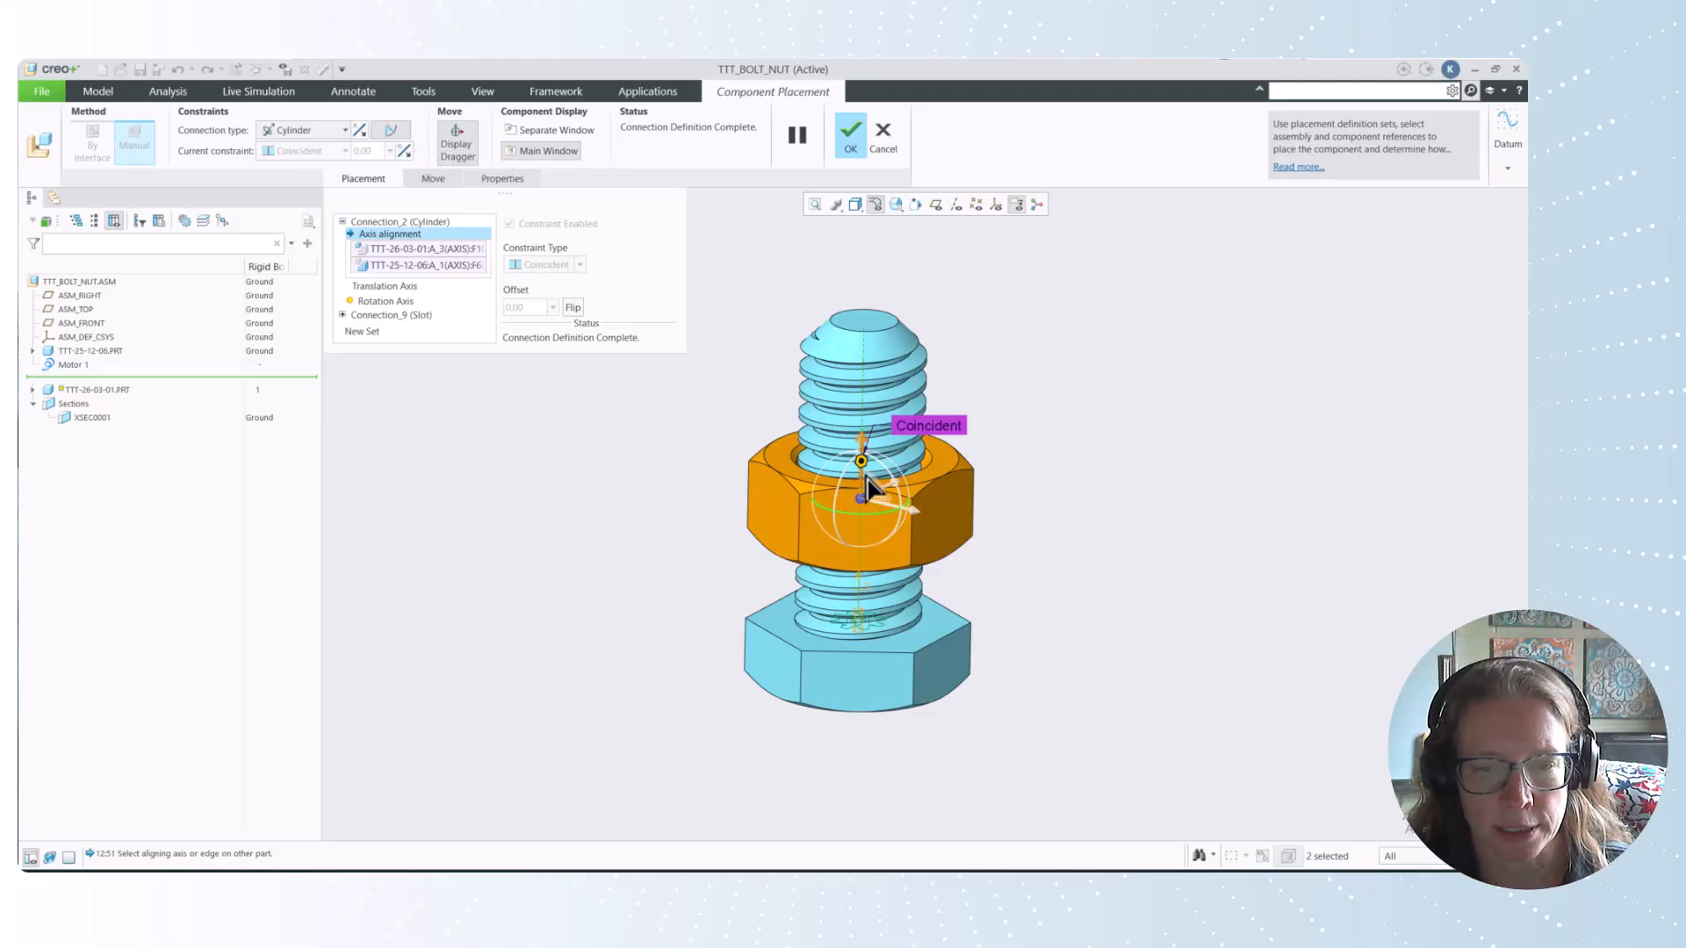
drag(858, 478, 822, 417)
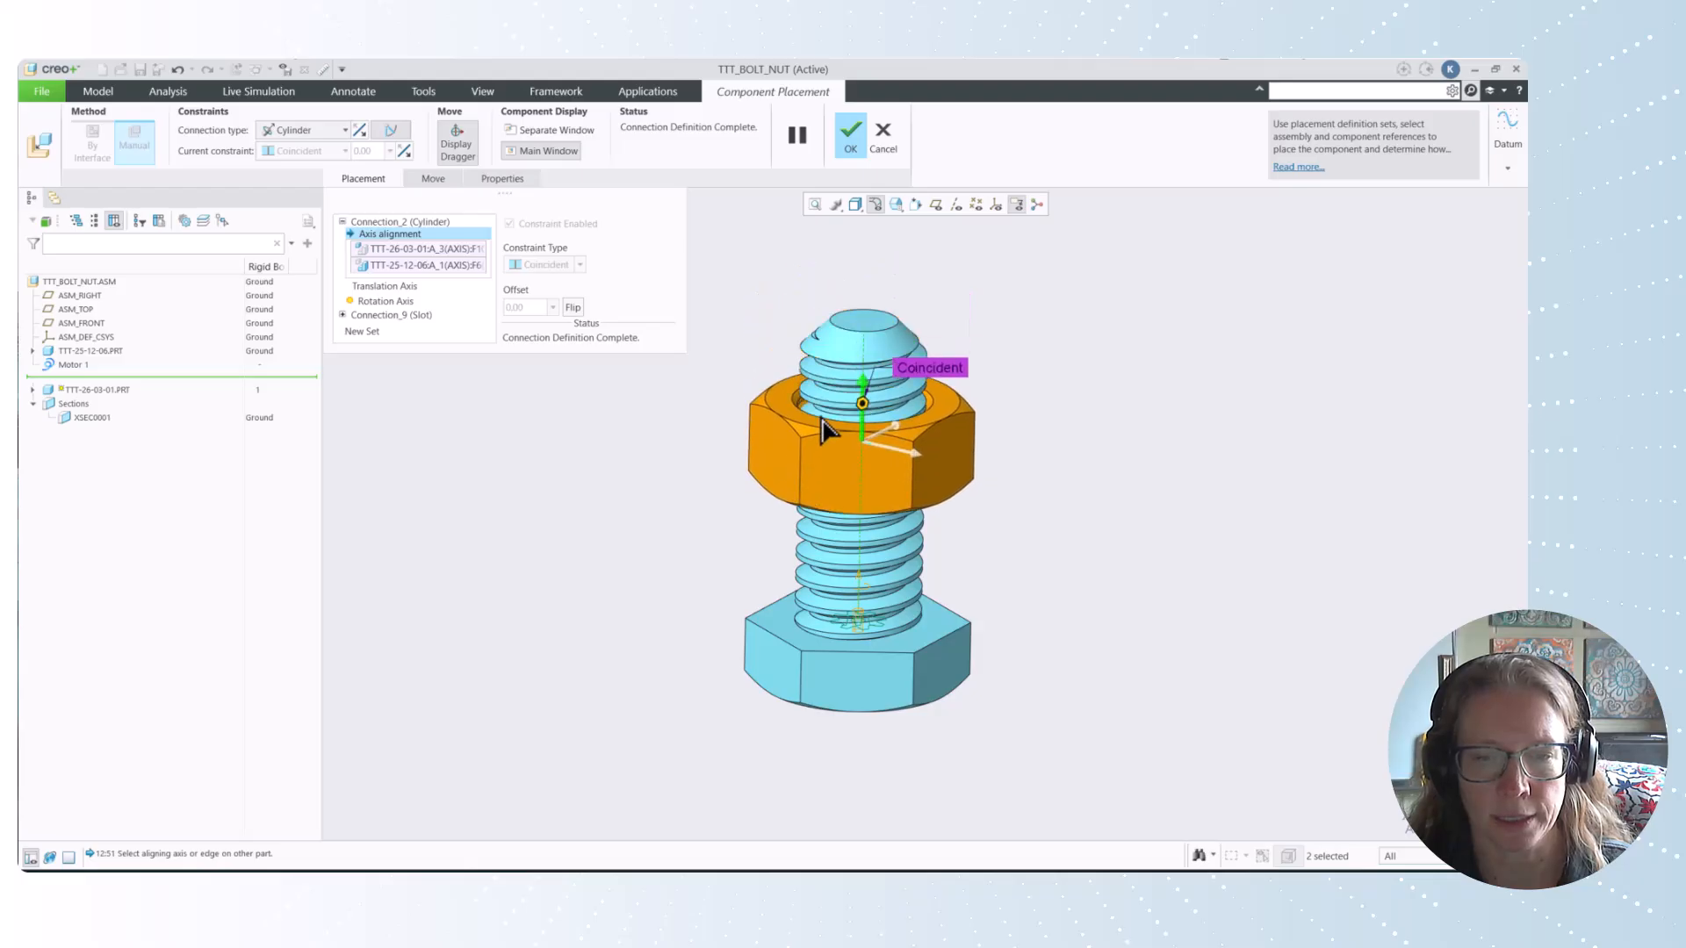
drag(896, 457, 625, 485)
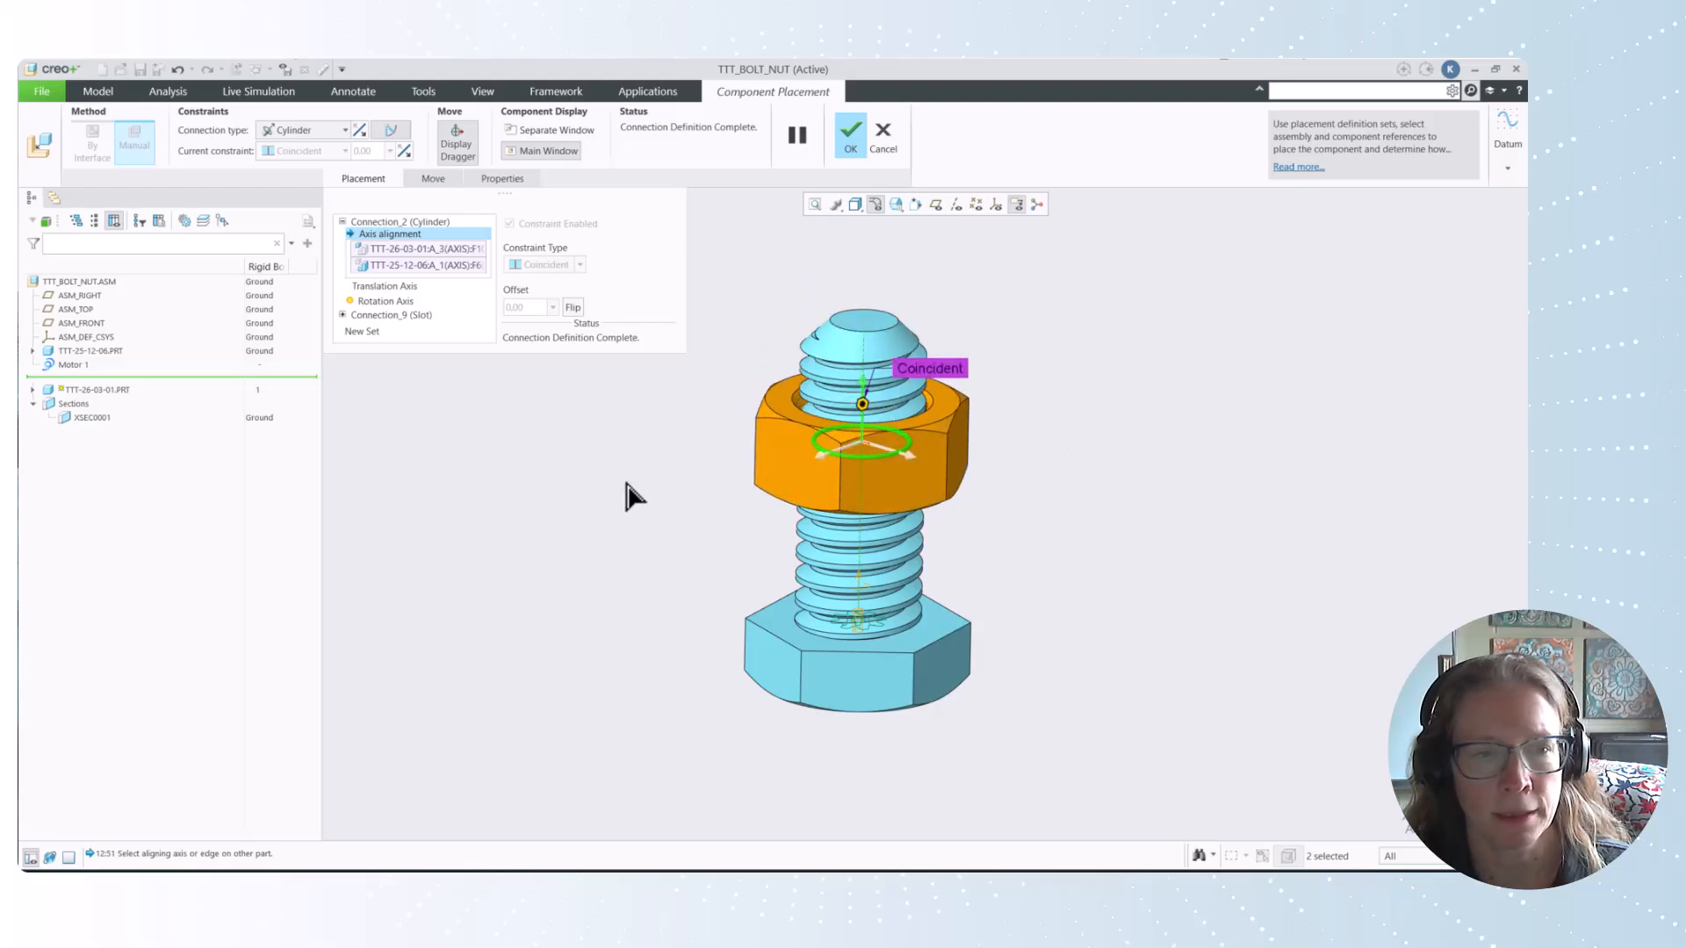
Review the Cylinder connection's Translation Axis limits, moving the nut to both ends of its travel and back up to the bolt's tip.
click(384, 287)
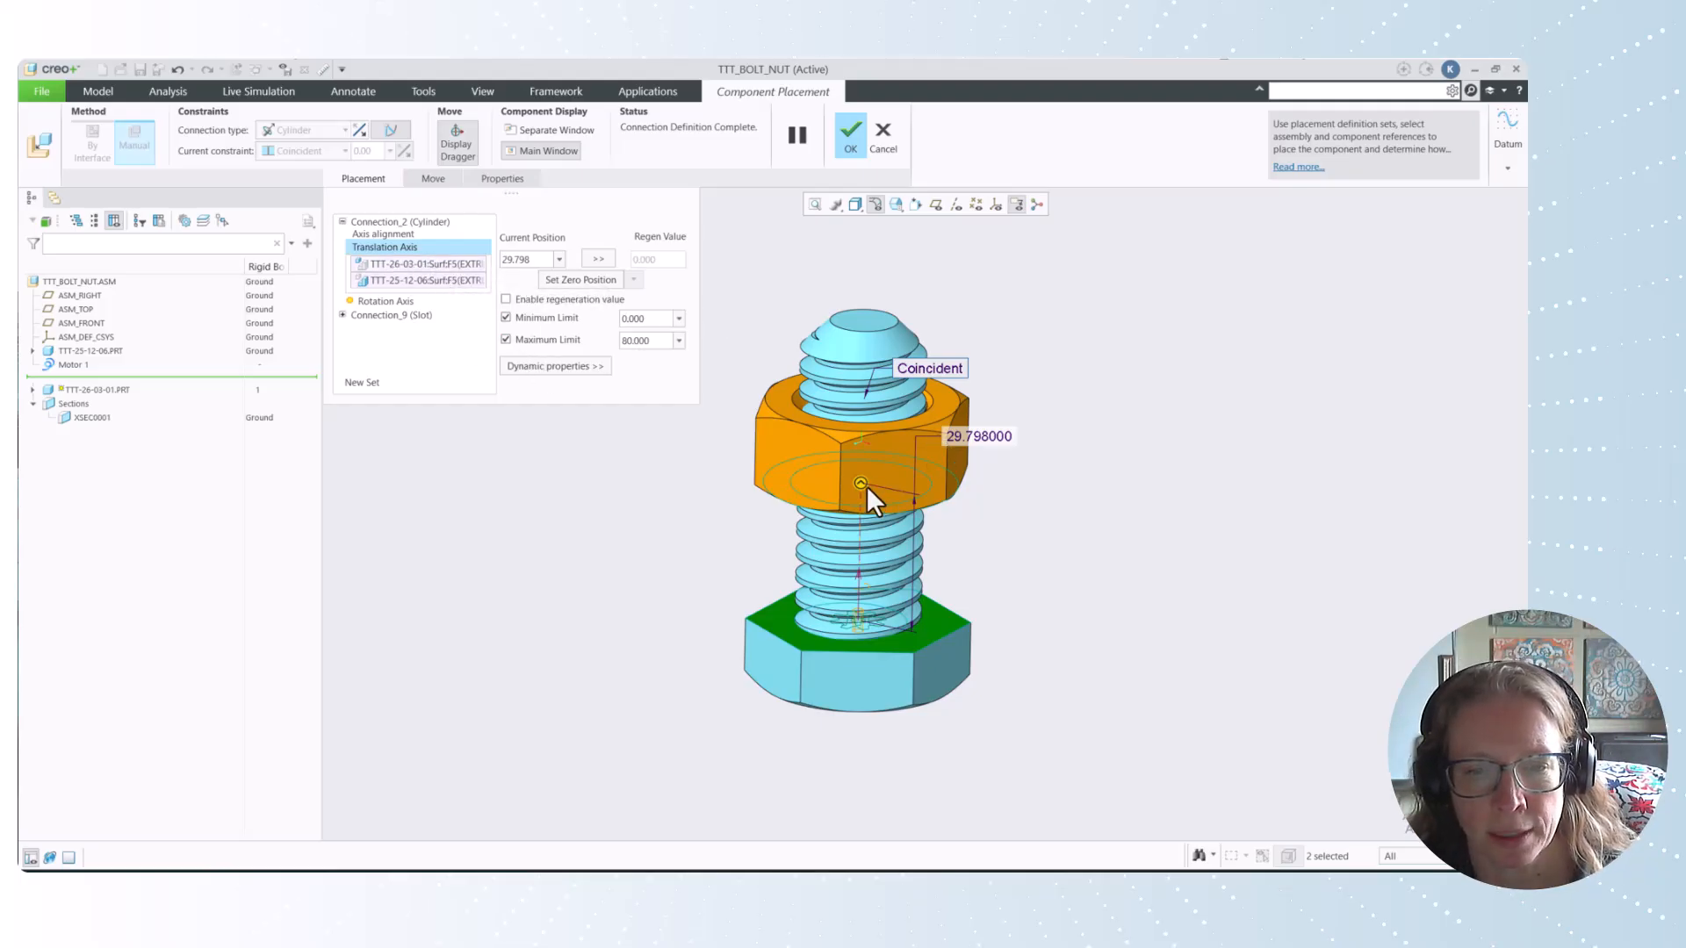
drag(866, 486, 878, 213)
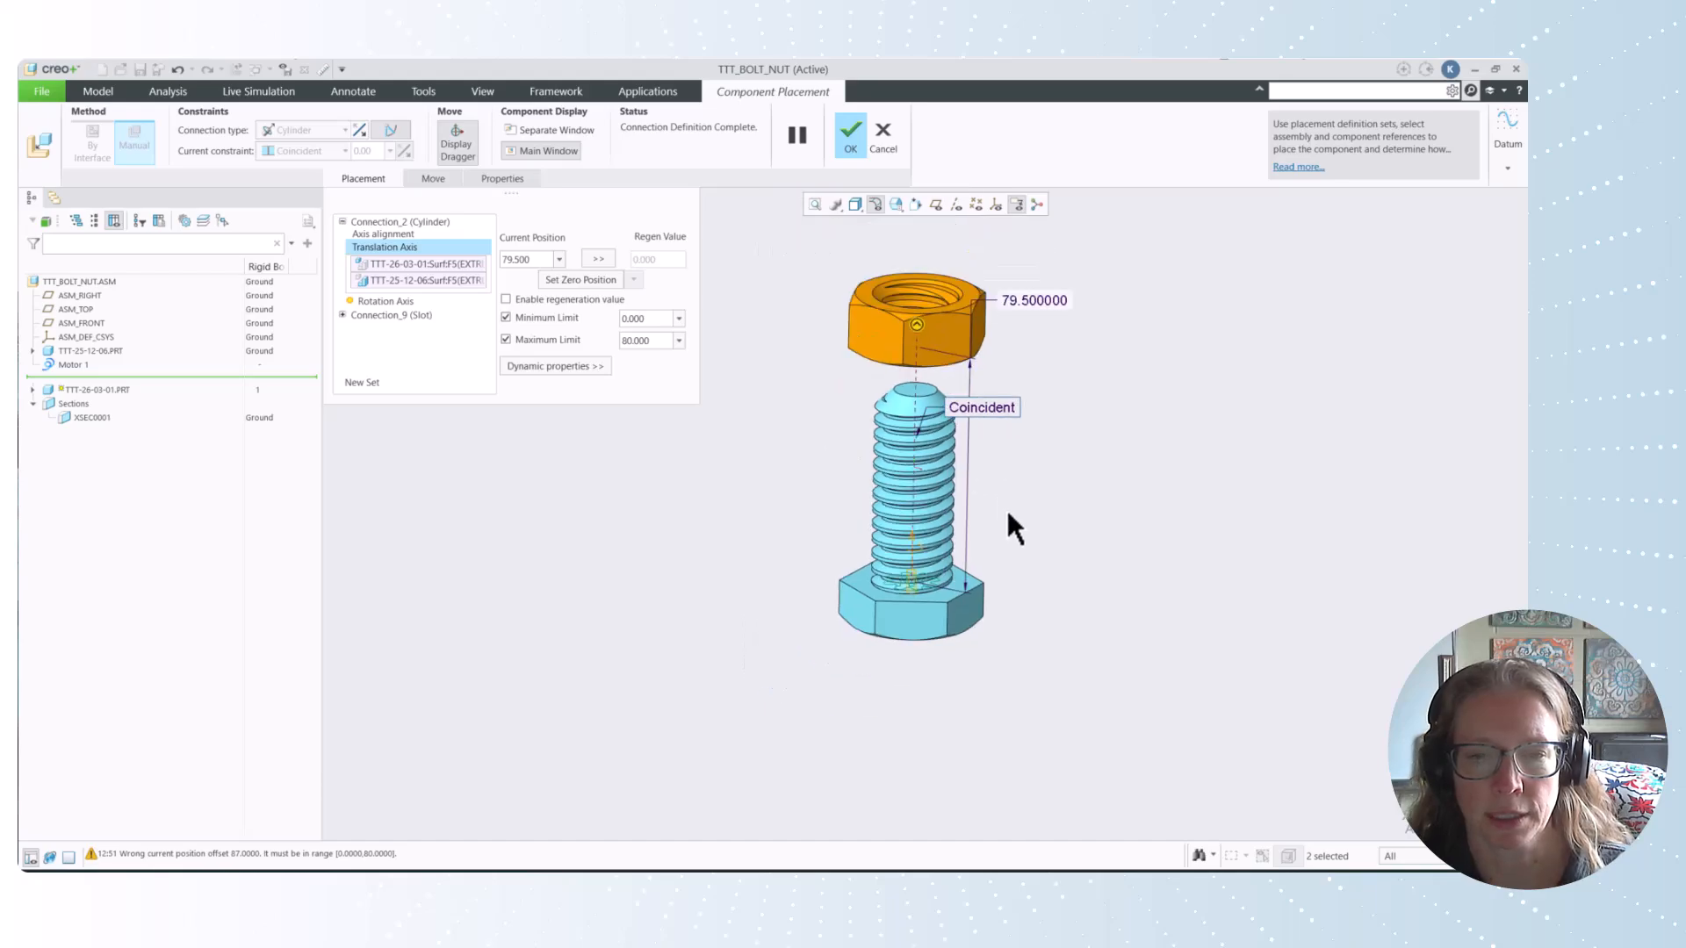
drag(917, 325, 919, 664)
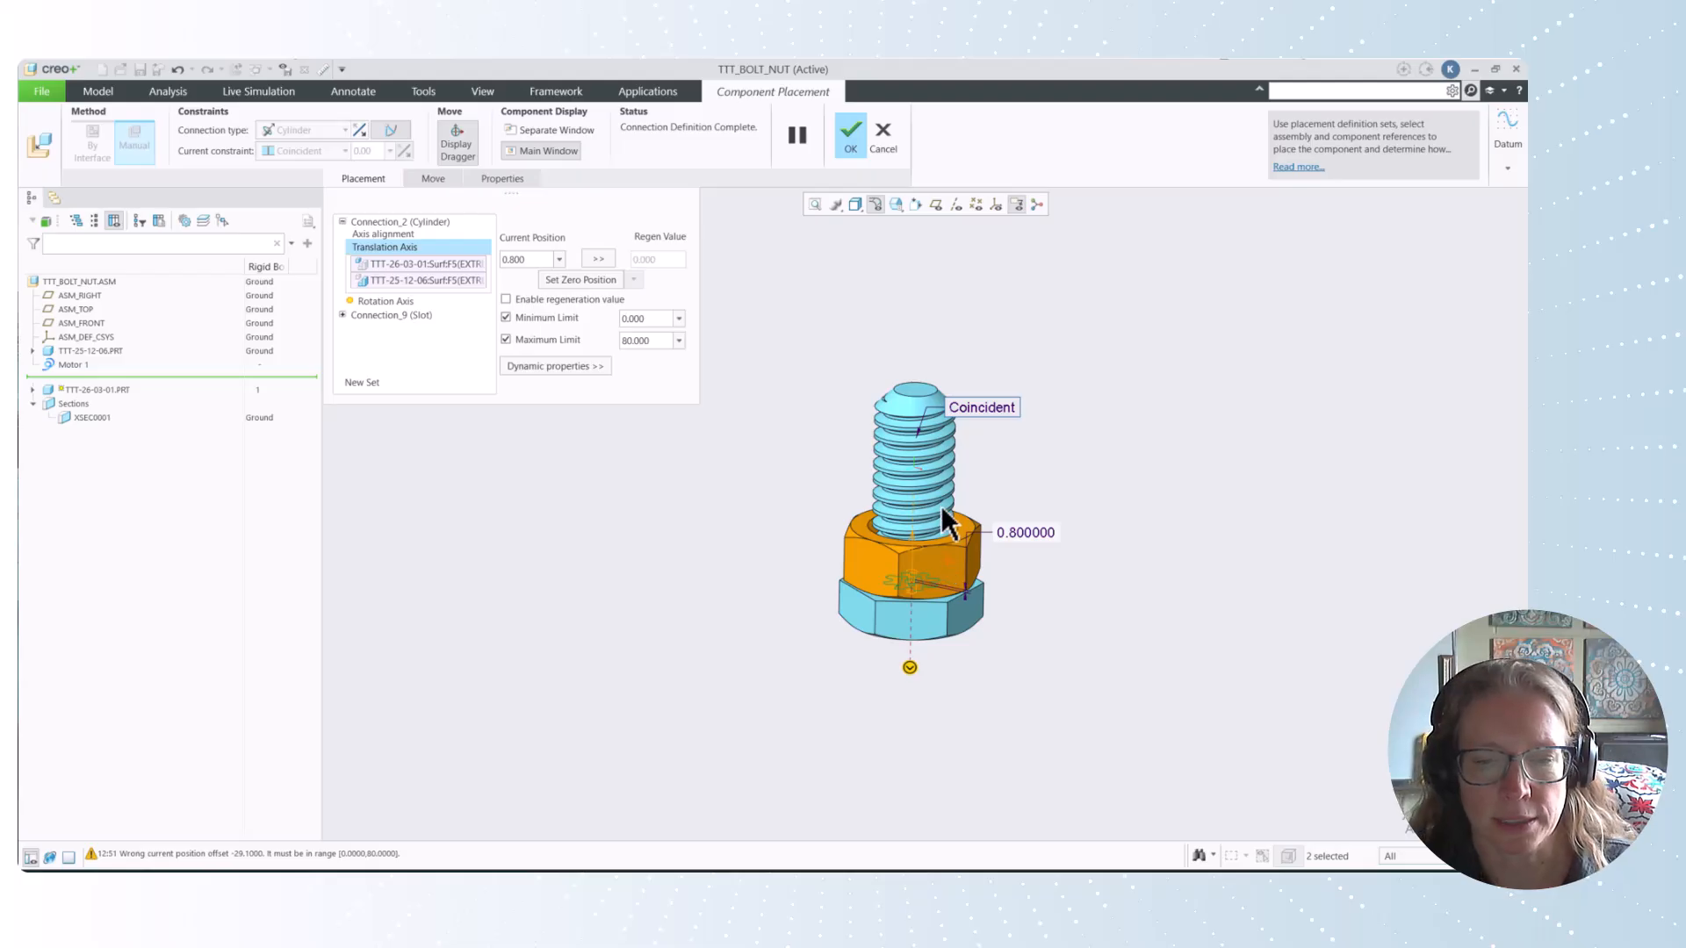
drag(968, 583, 908, 553)
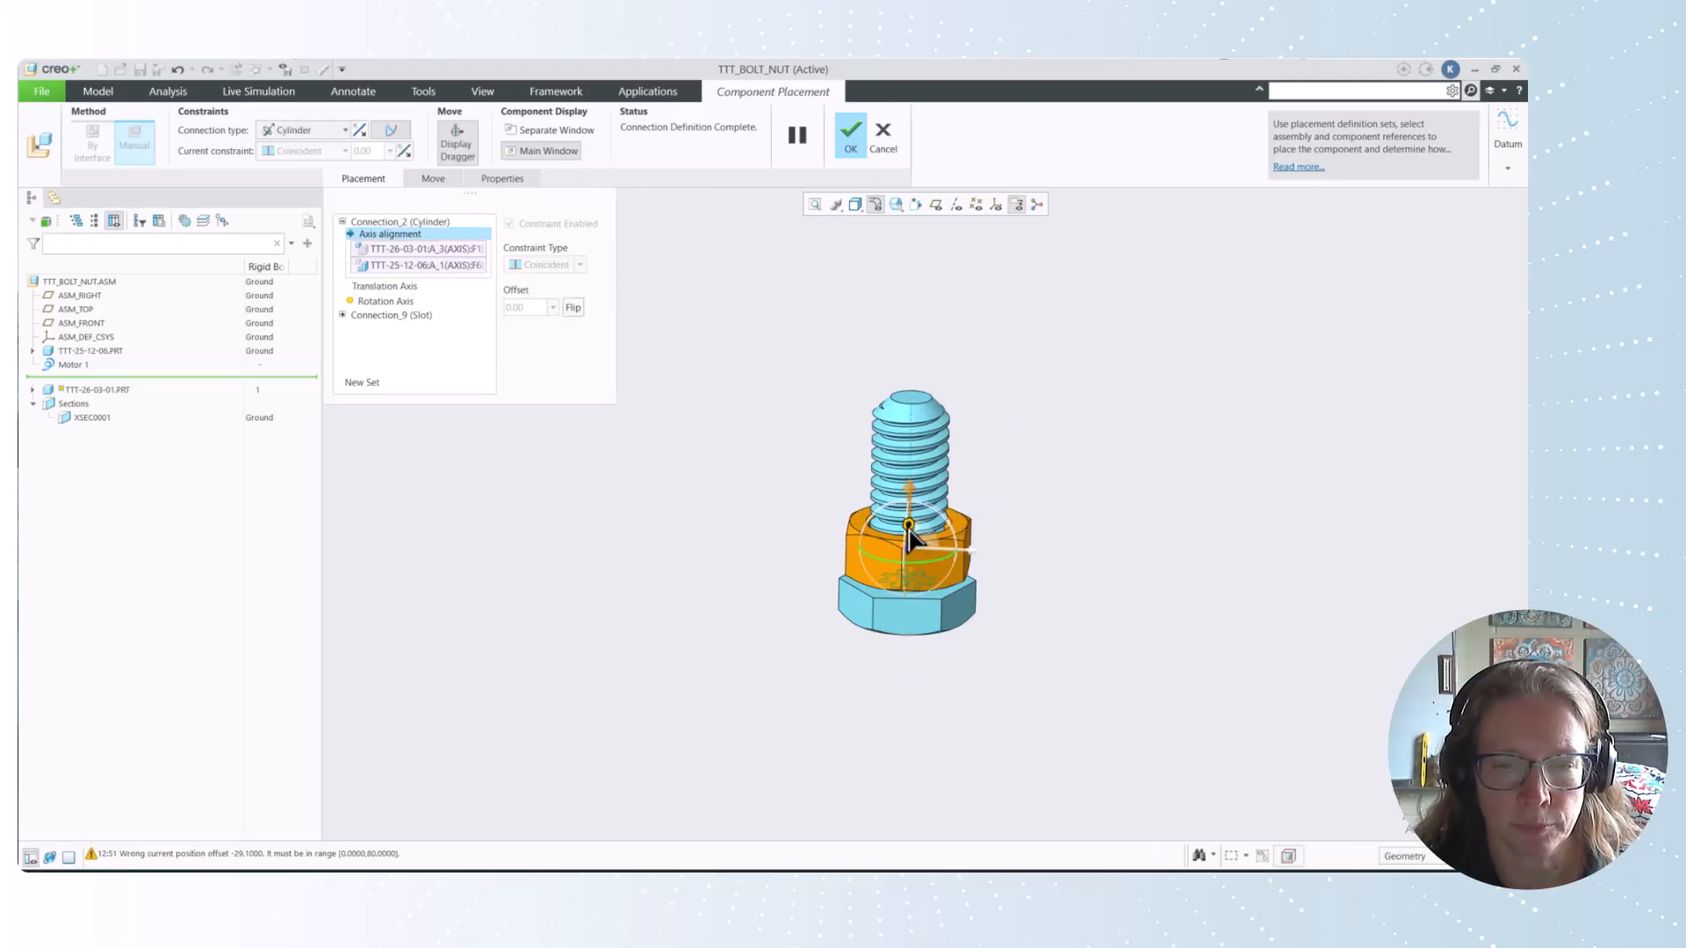
drag(910, 509, 928, 350)
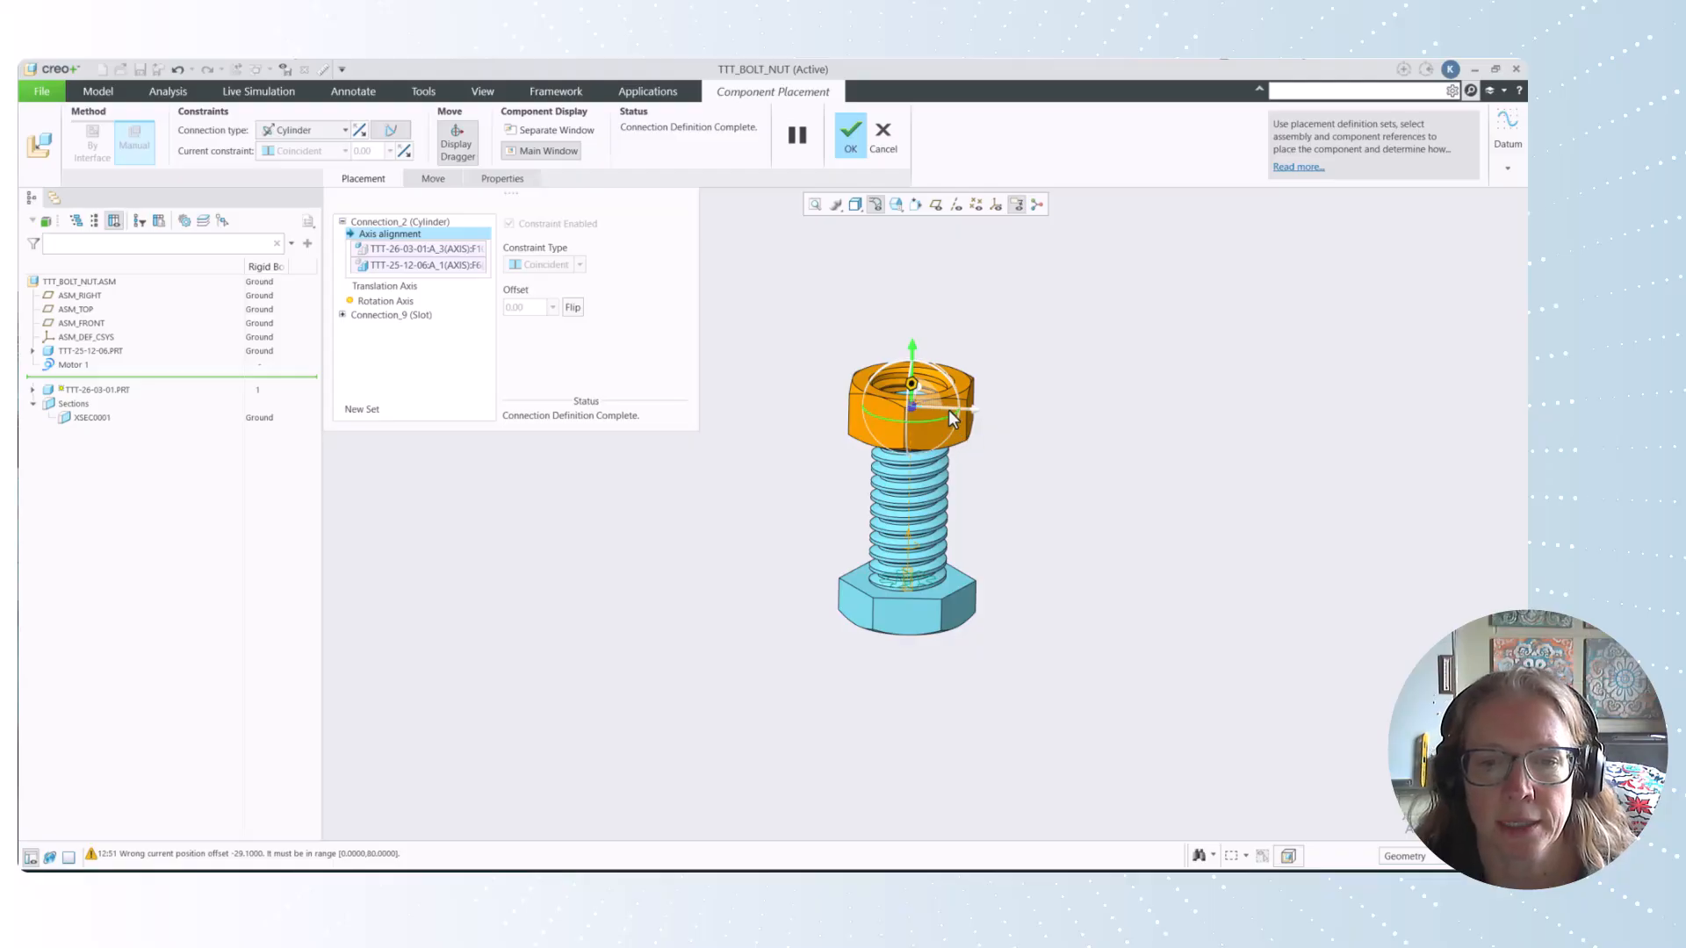
drag(931, 430, 966, 439)
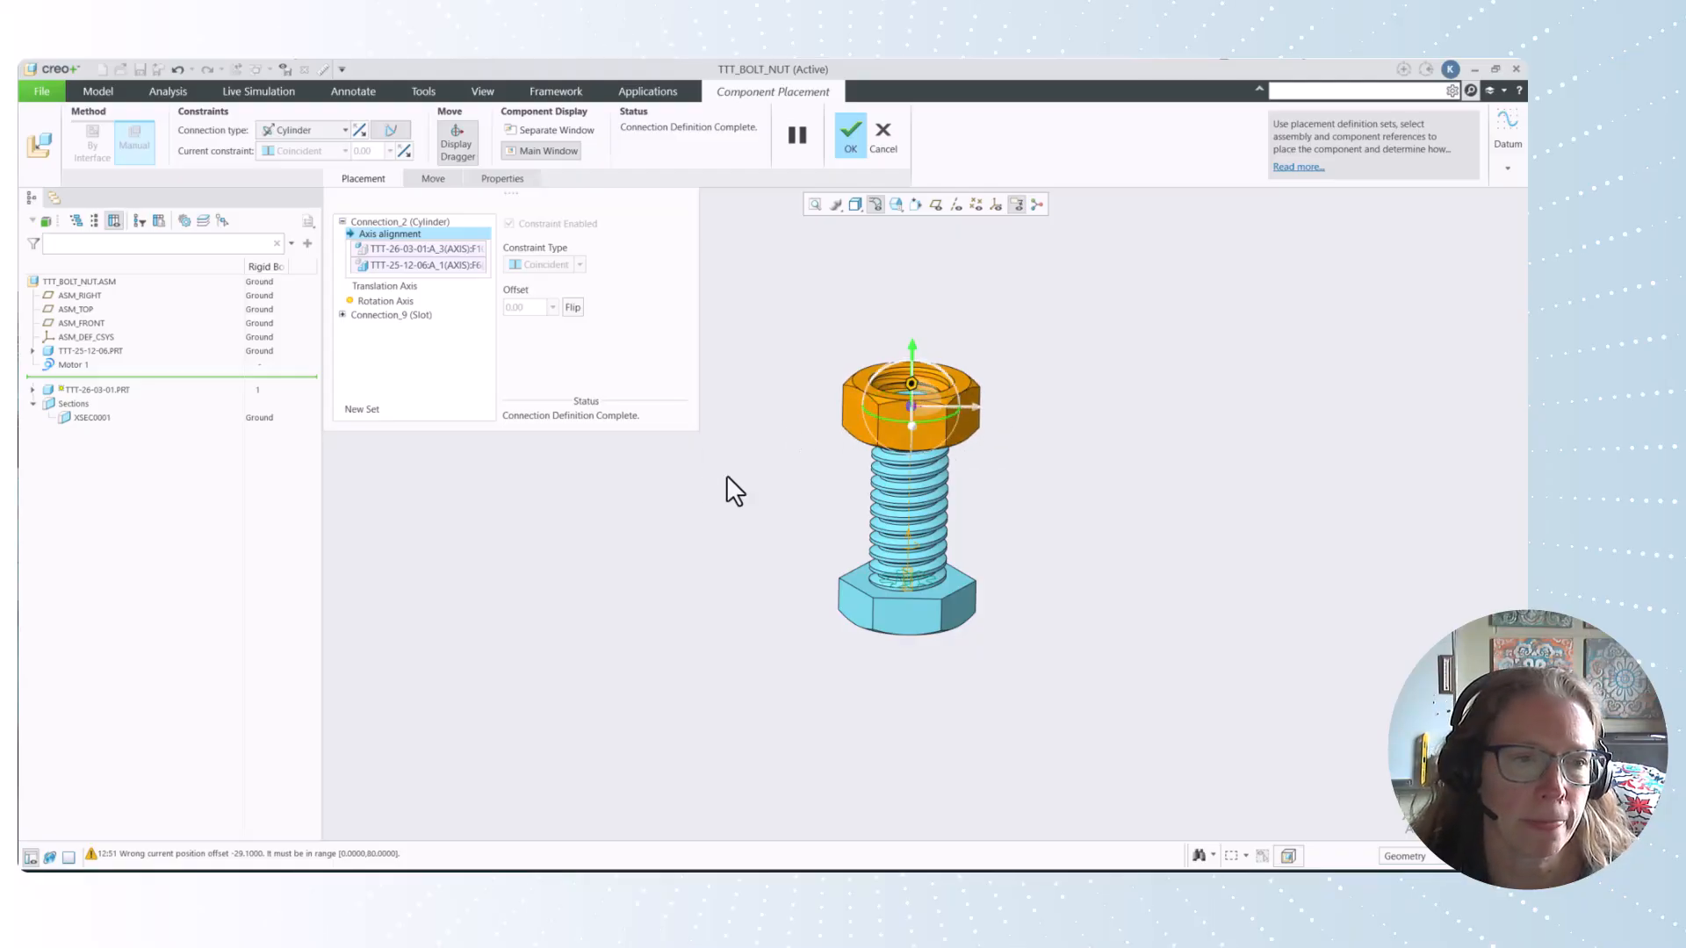
Delete the disabled Slot set Connection_9 from the nut's placement and accept the component definition.
click(387, 315)
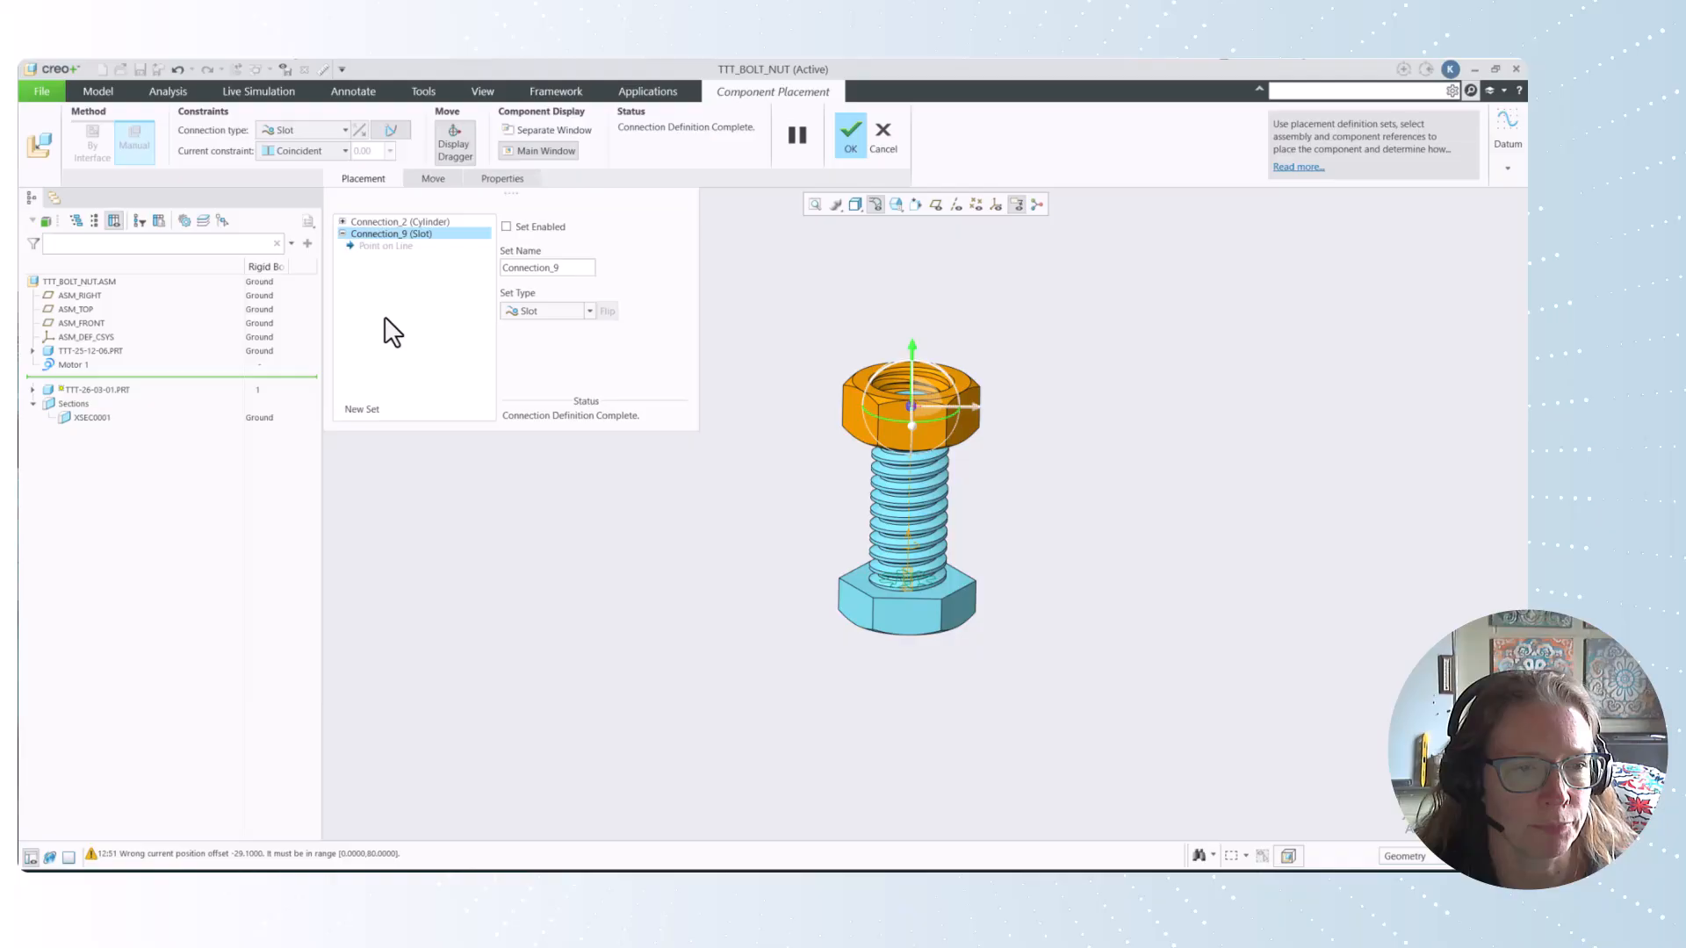
right_click(424, 234)
click(460, 242)
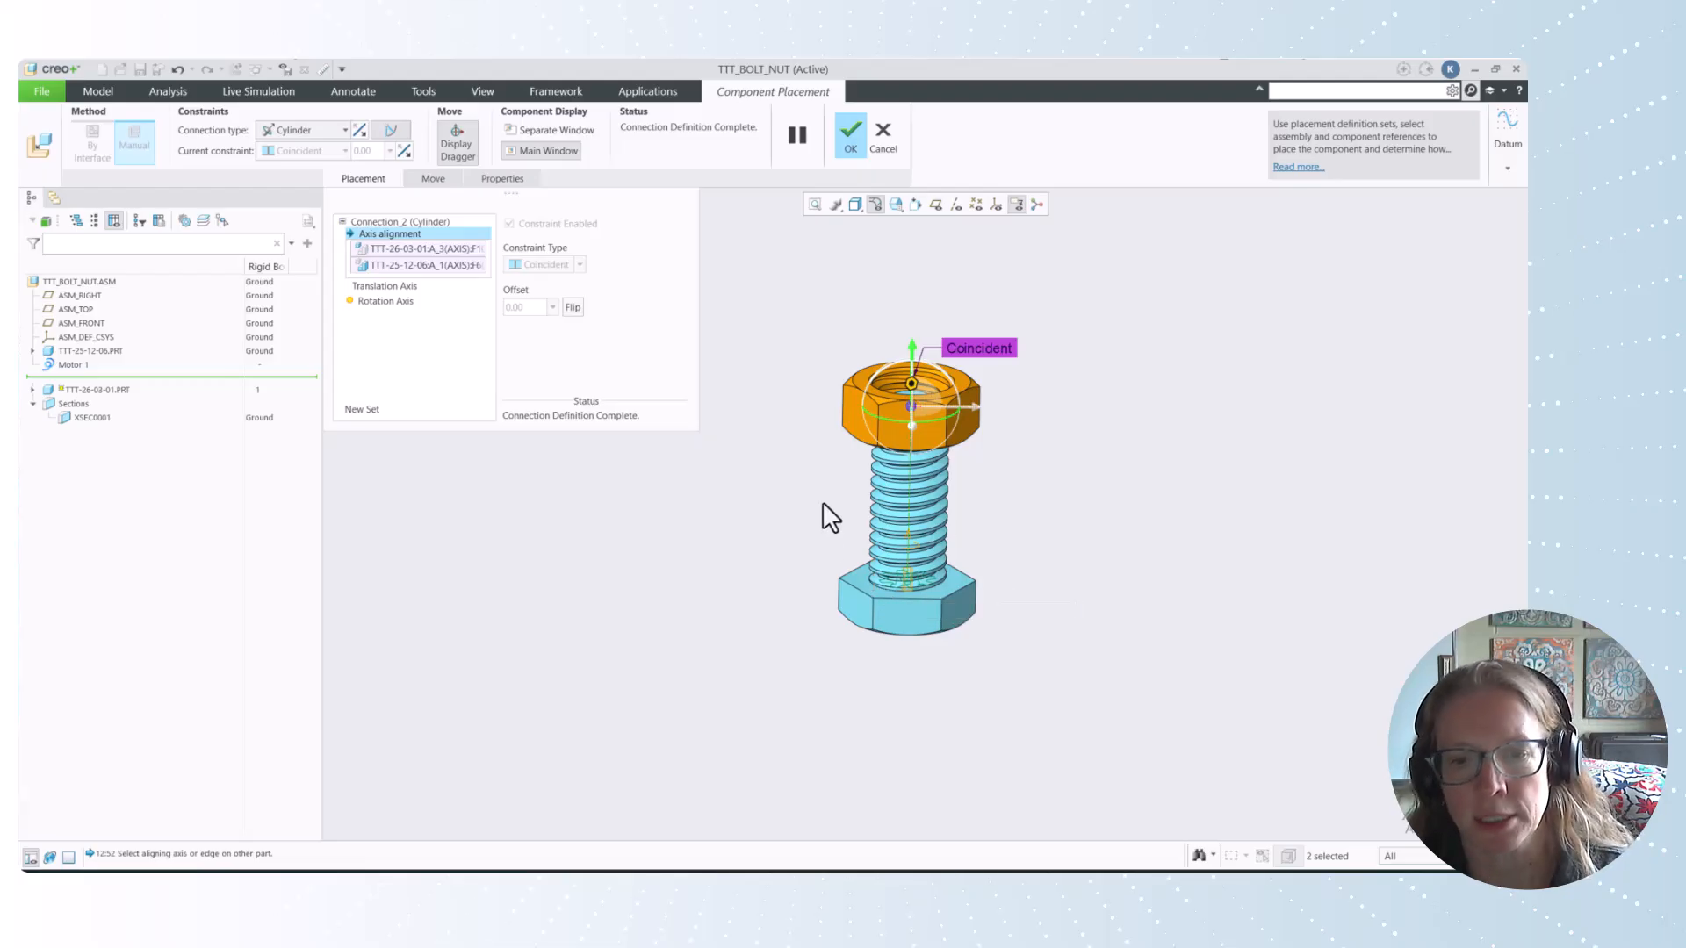
click(850, 134)
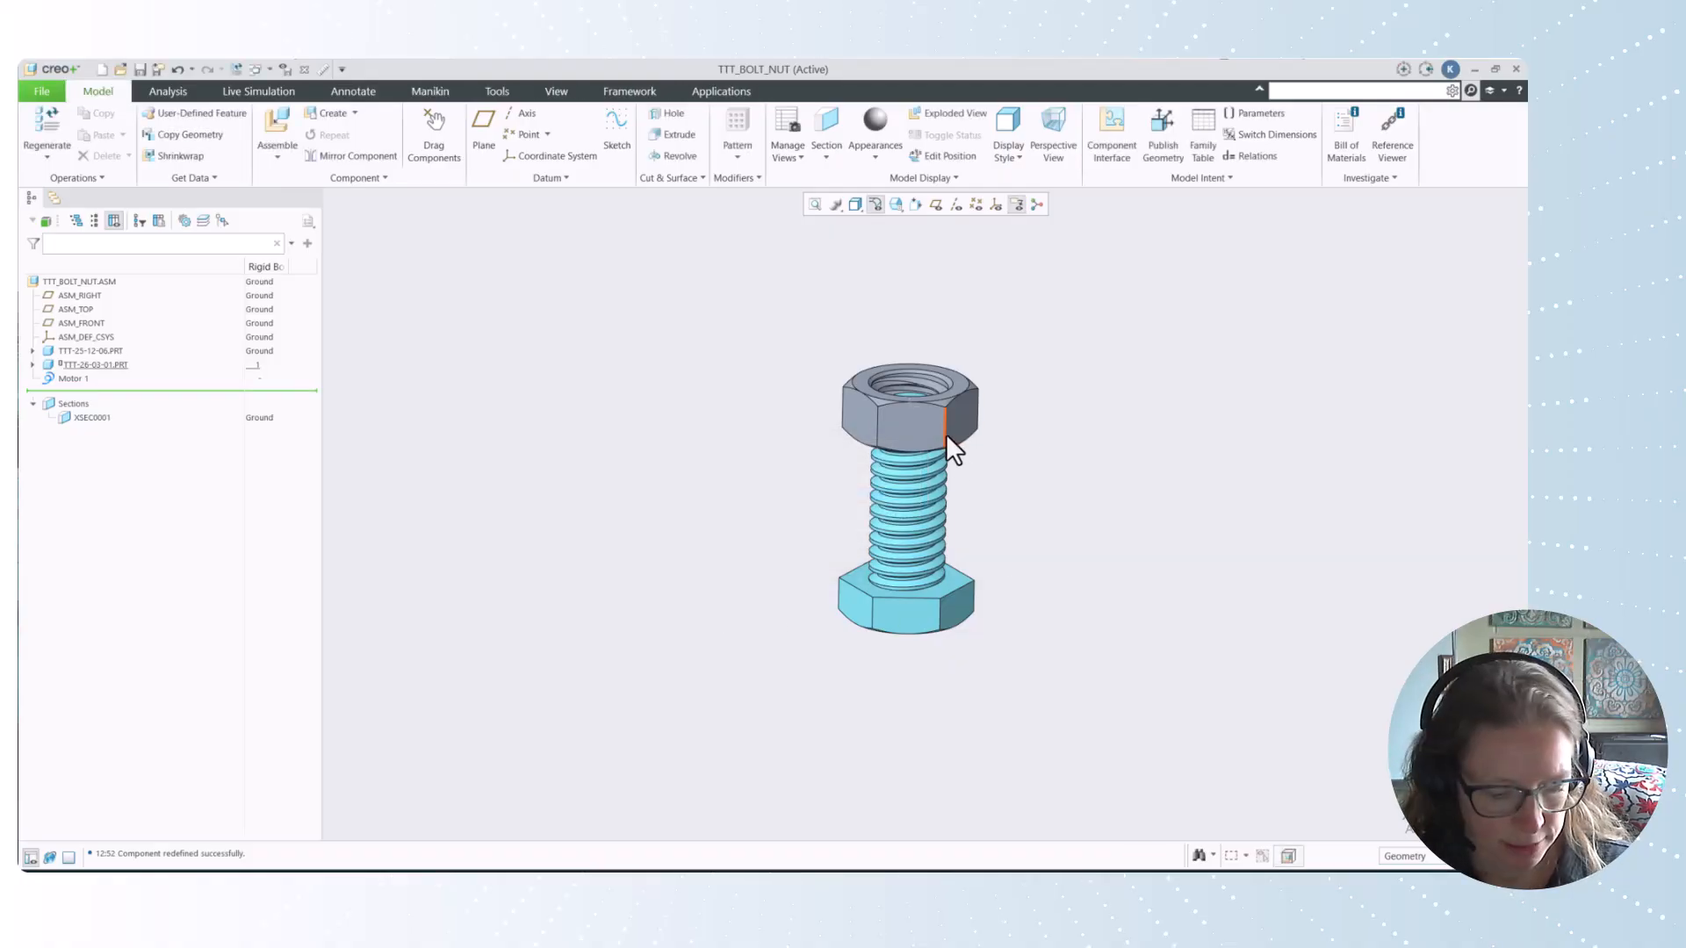
Move the nut slightly down over the bolt's tip and open the snapshot constraints of the Drag Components tool.
mouse_move(942, 428)
ctrl+alt+mouse_down()
mouse_move(945, 526)
mouse_move(950, 303)
mouse_move(869, 441)
mouse_move(693, 337)
mouse_move(562, 311)
ctrl+alt+mouse_up()
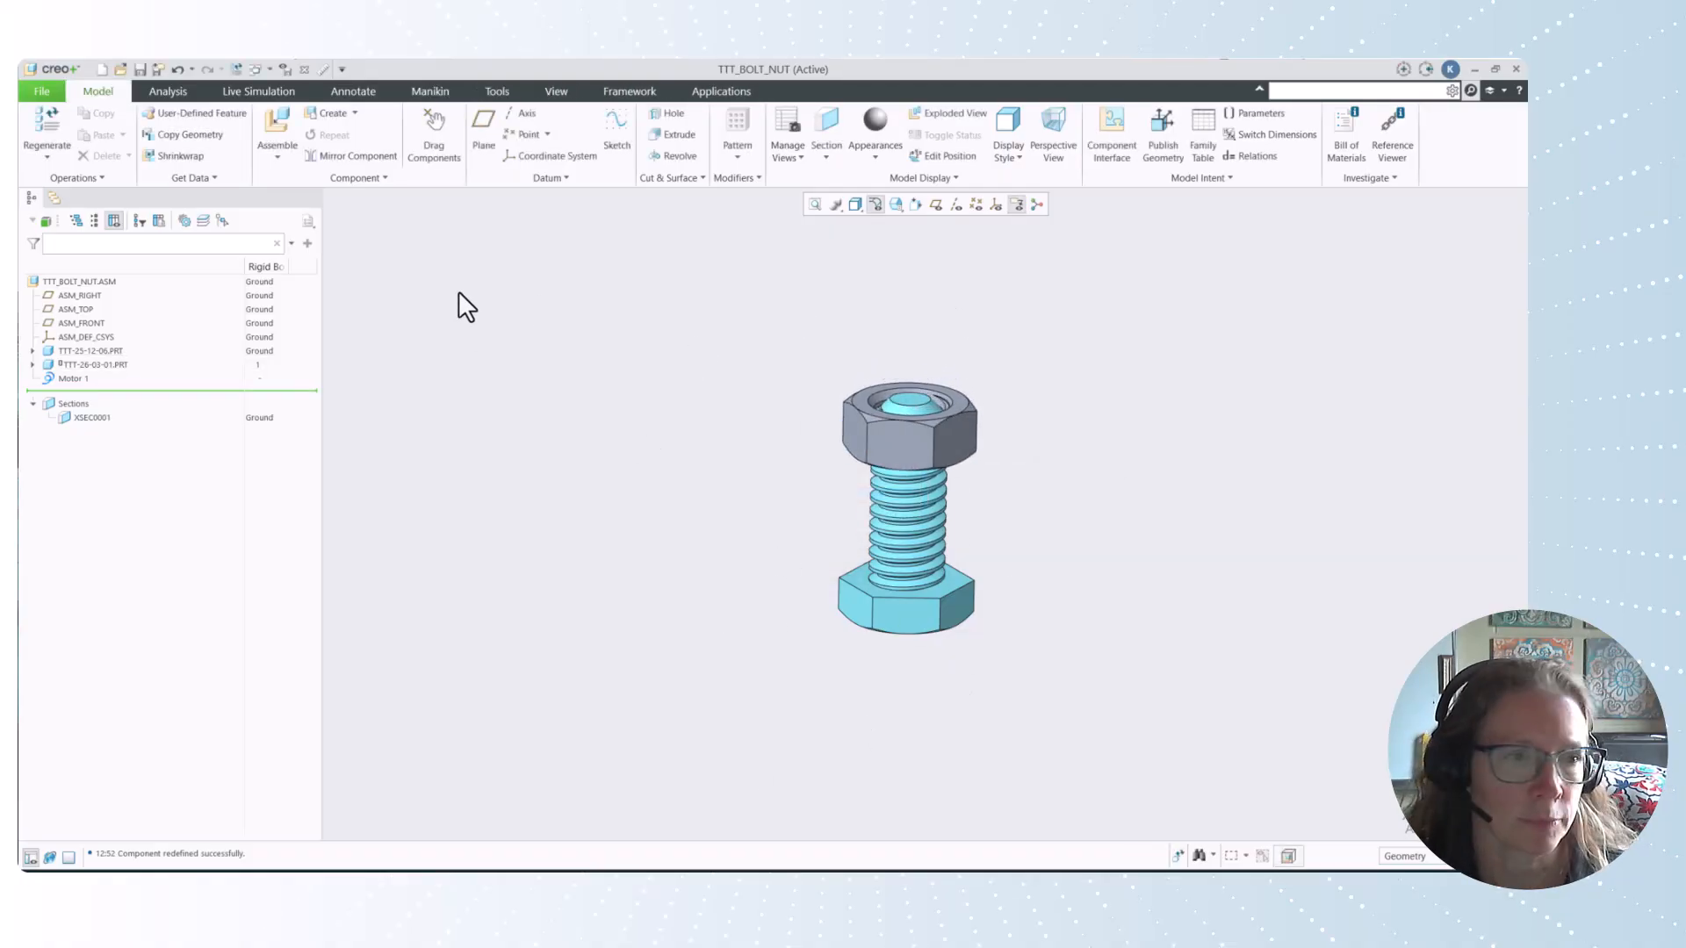
click(438, 131)
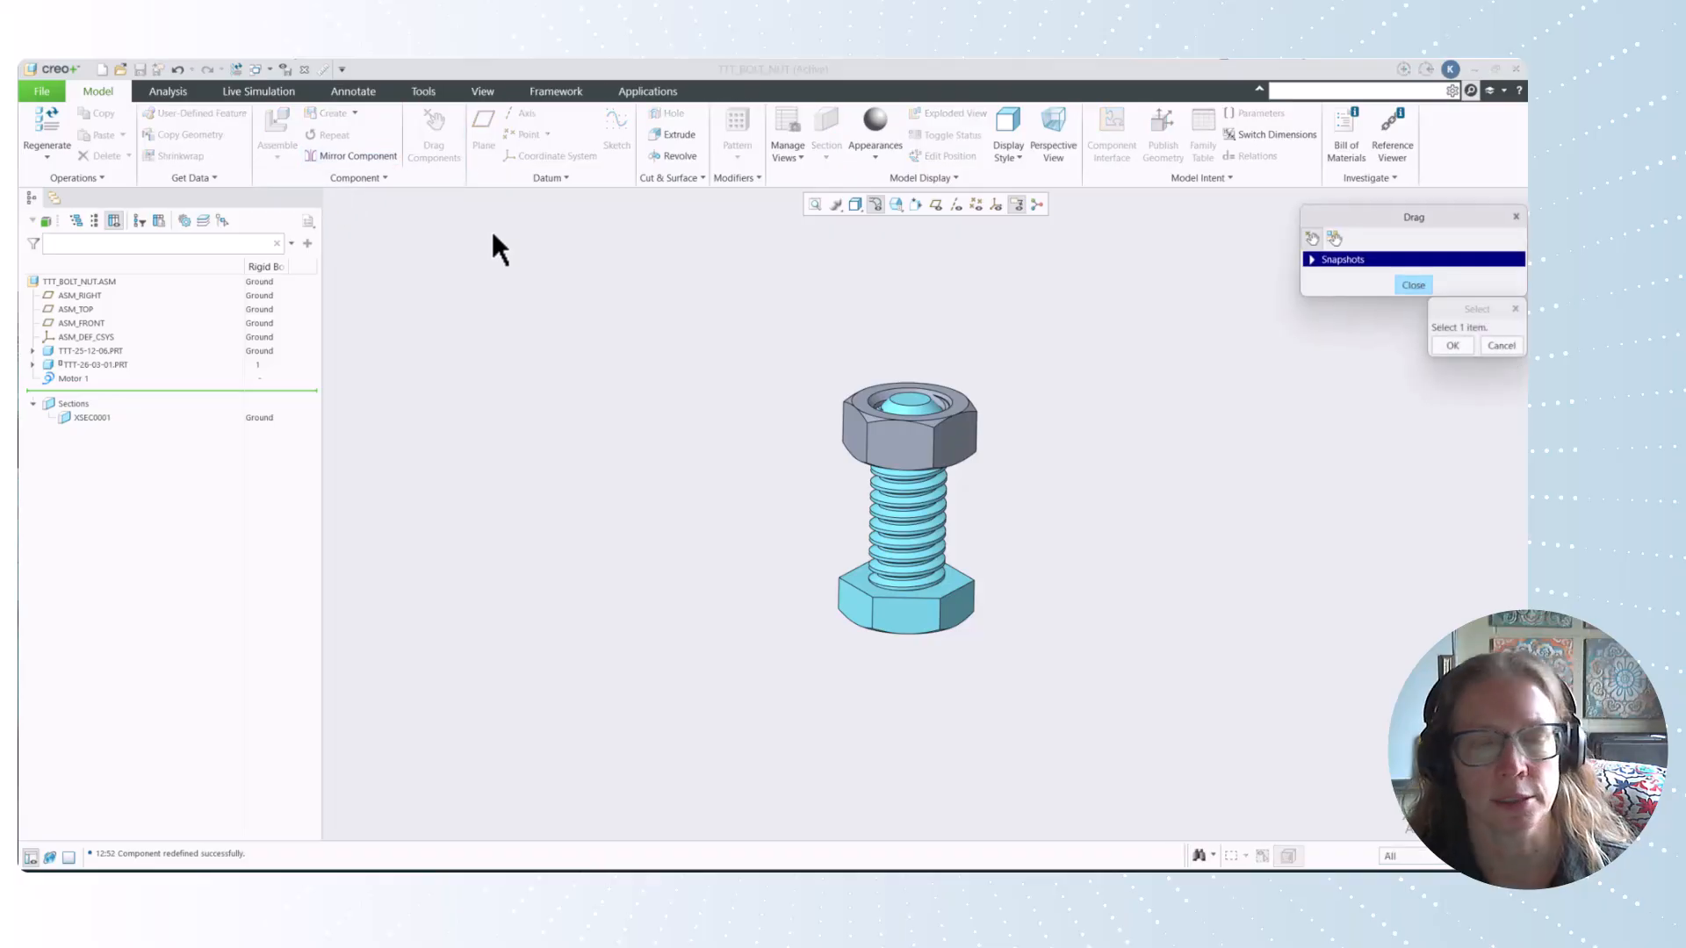
click(1310, 260)
click(1398, 328)
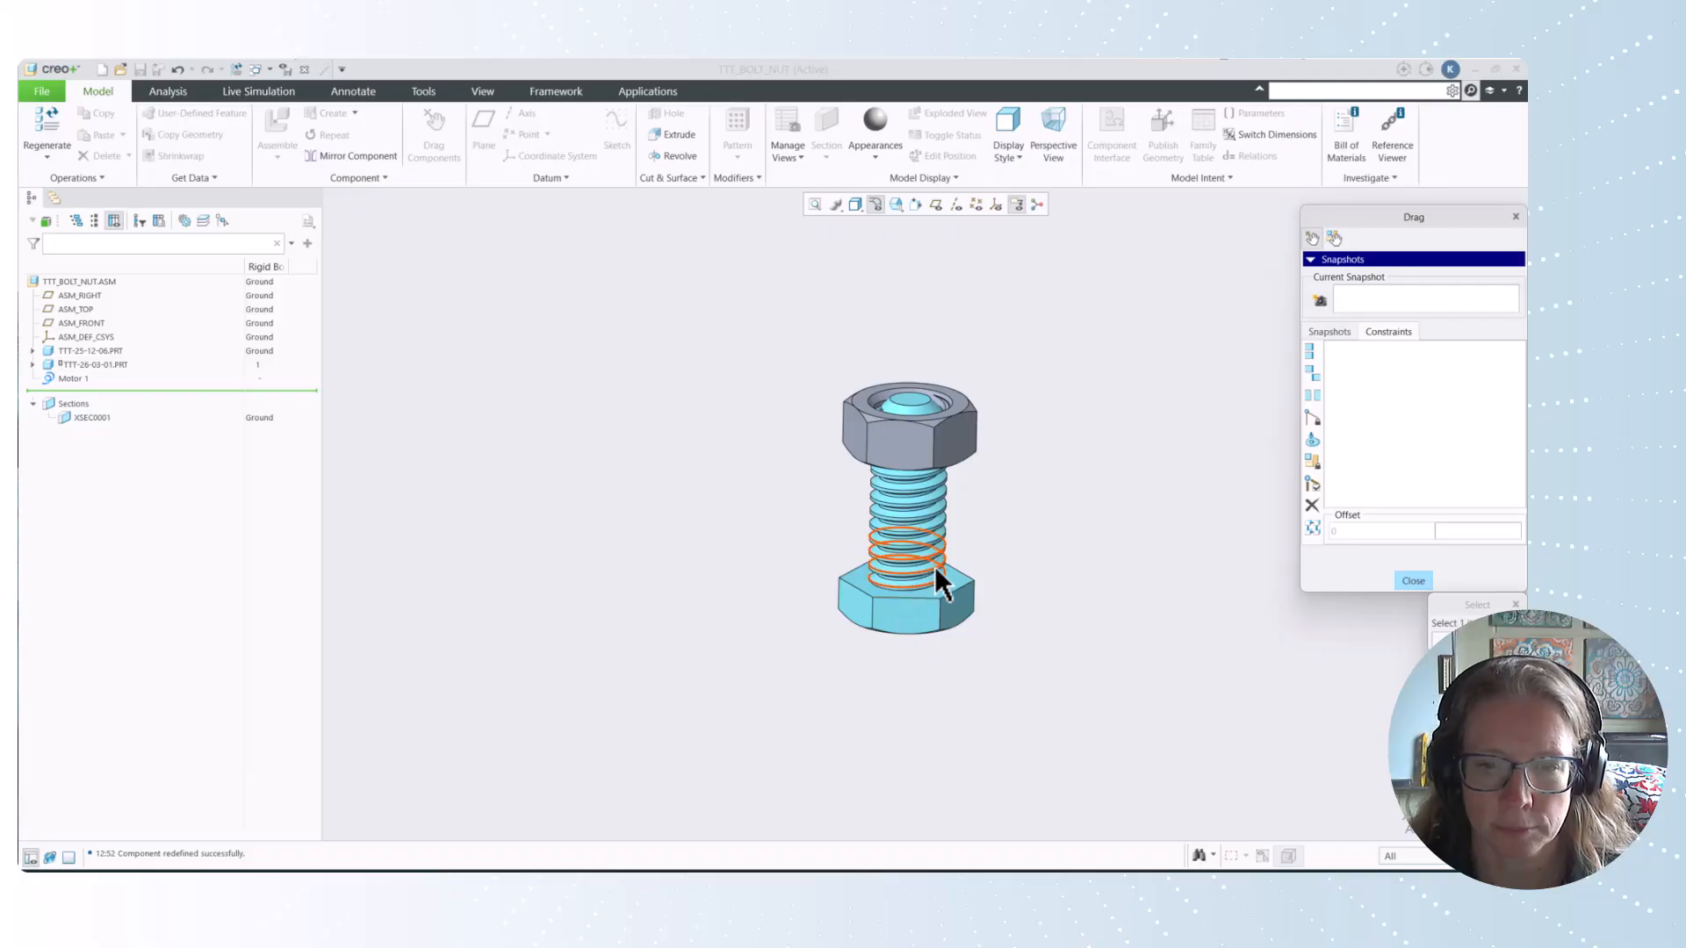
Add a snapshot constraint that disables Connection_2 between the nut and the bolt.
click(1312, 484)
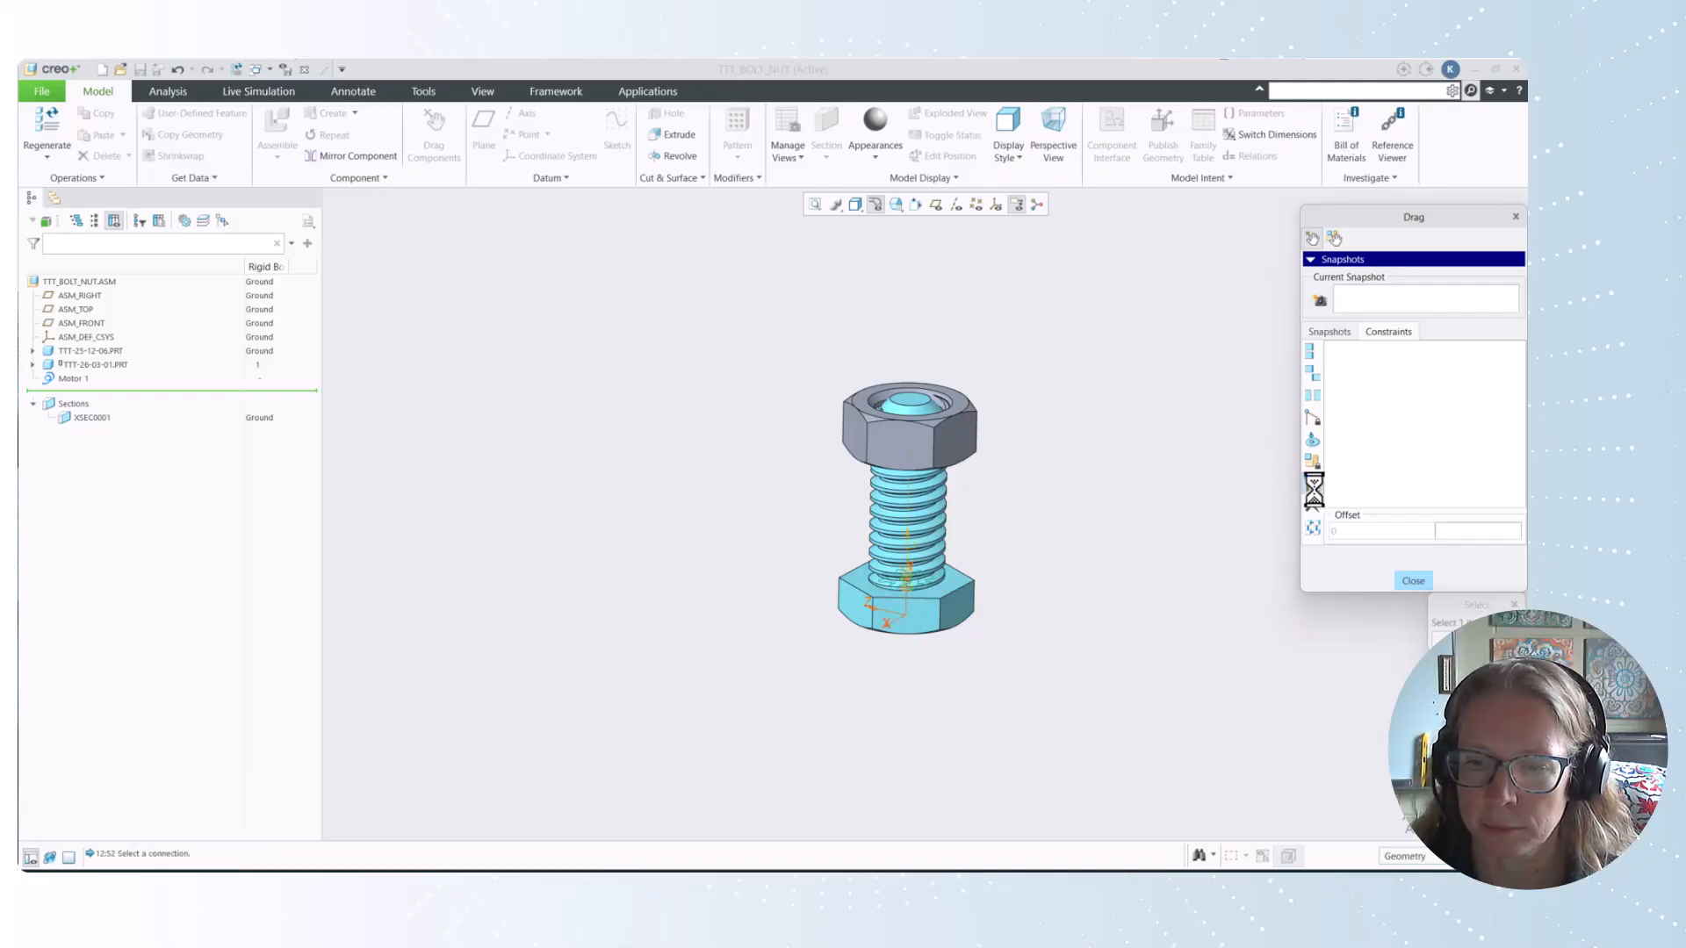
click(928, 585)
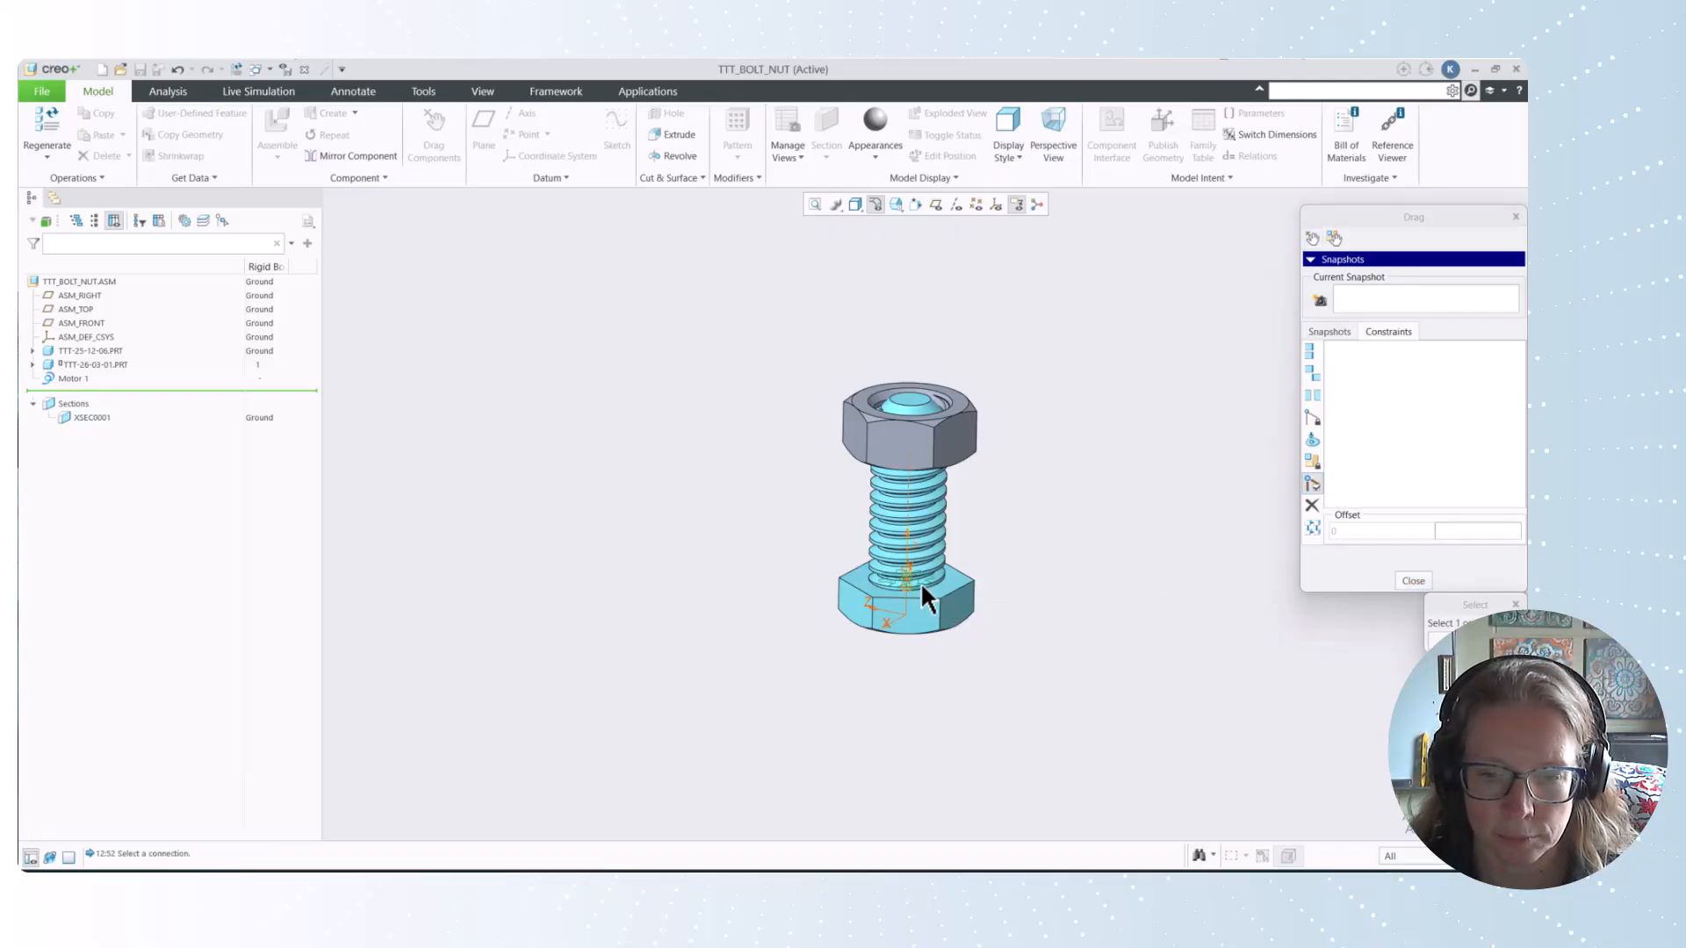
scroll(929, 579, up, 5)
click(860, 584)
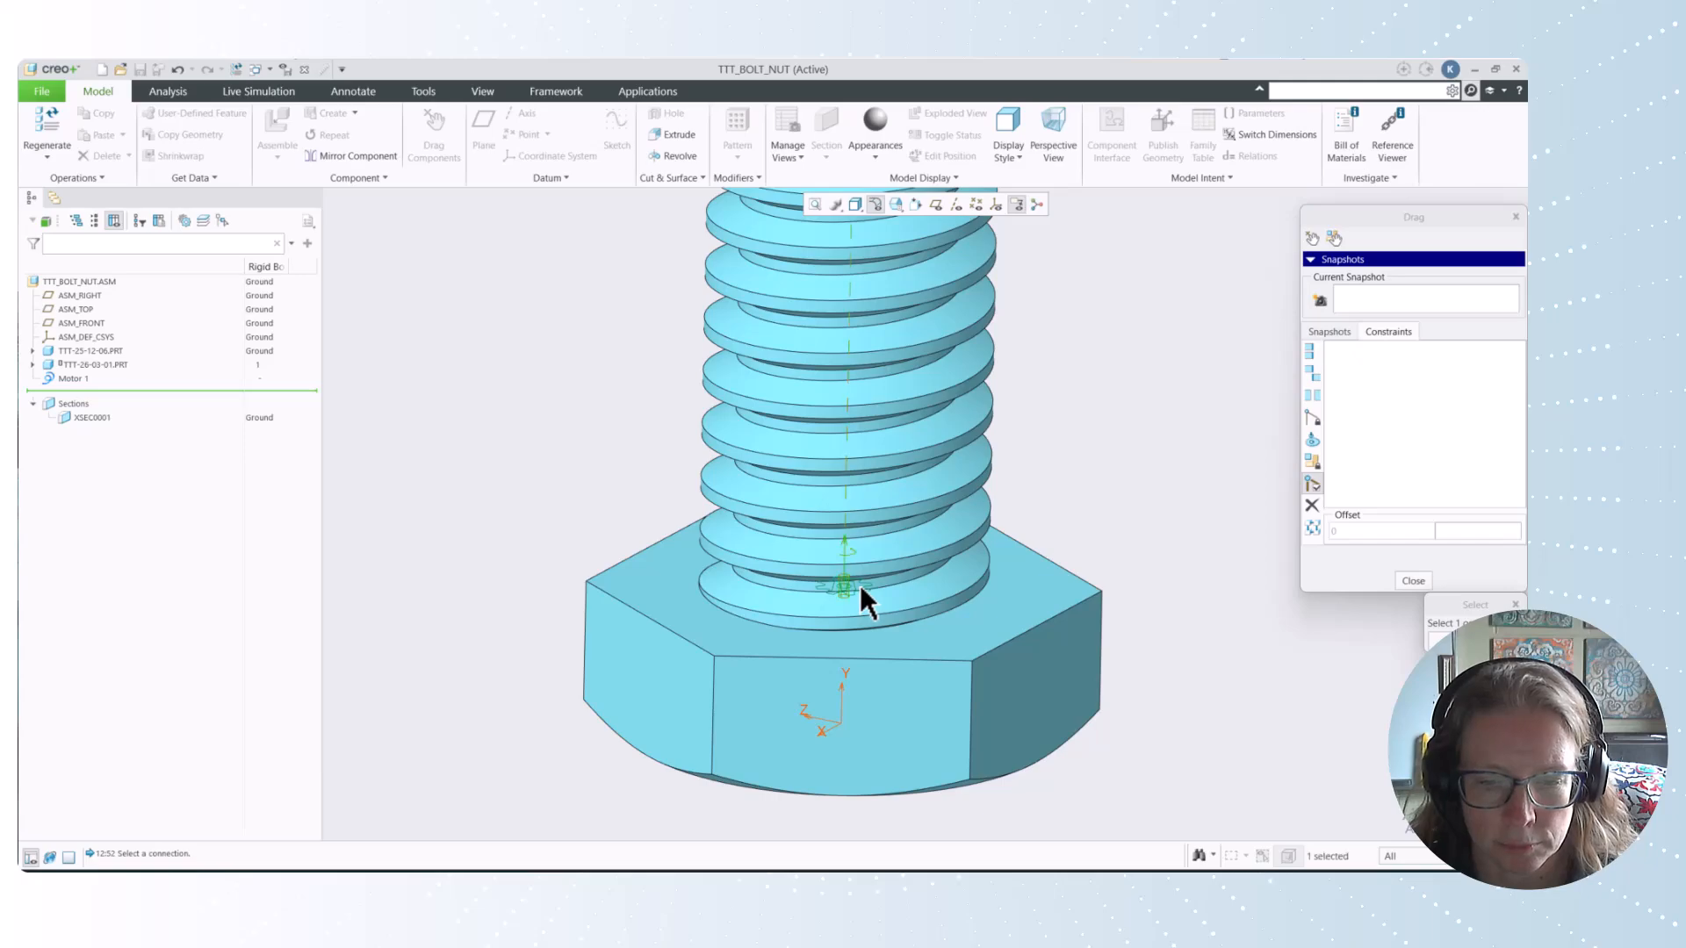
middle_click(1254, 599)
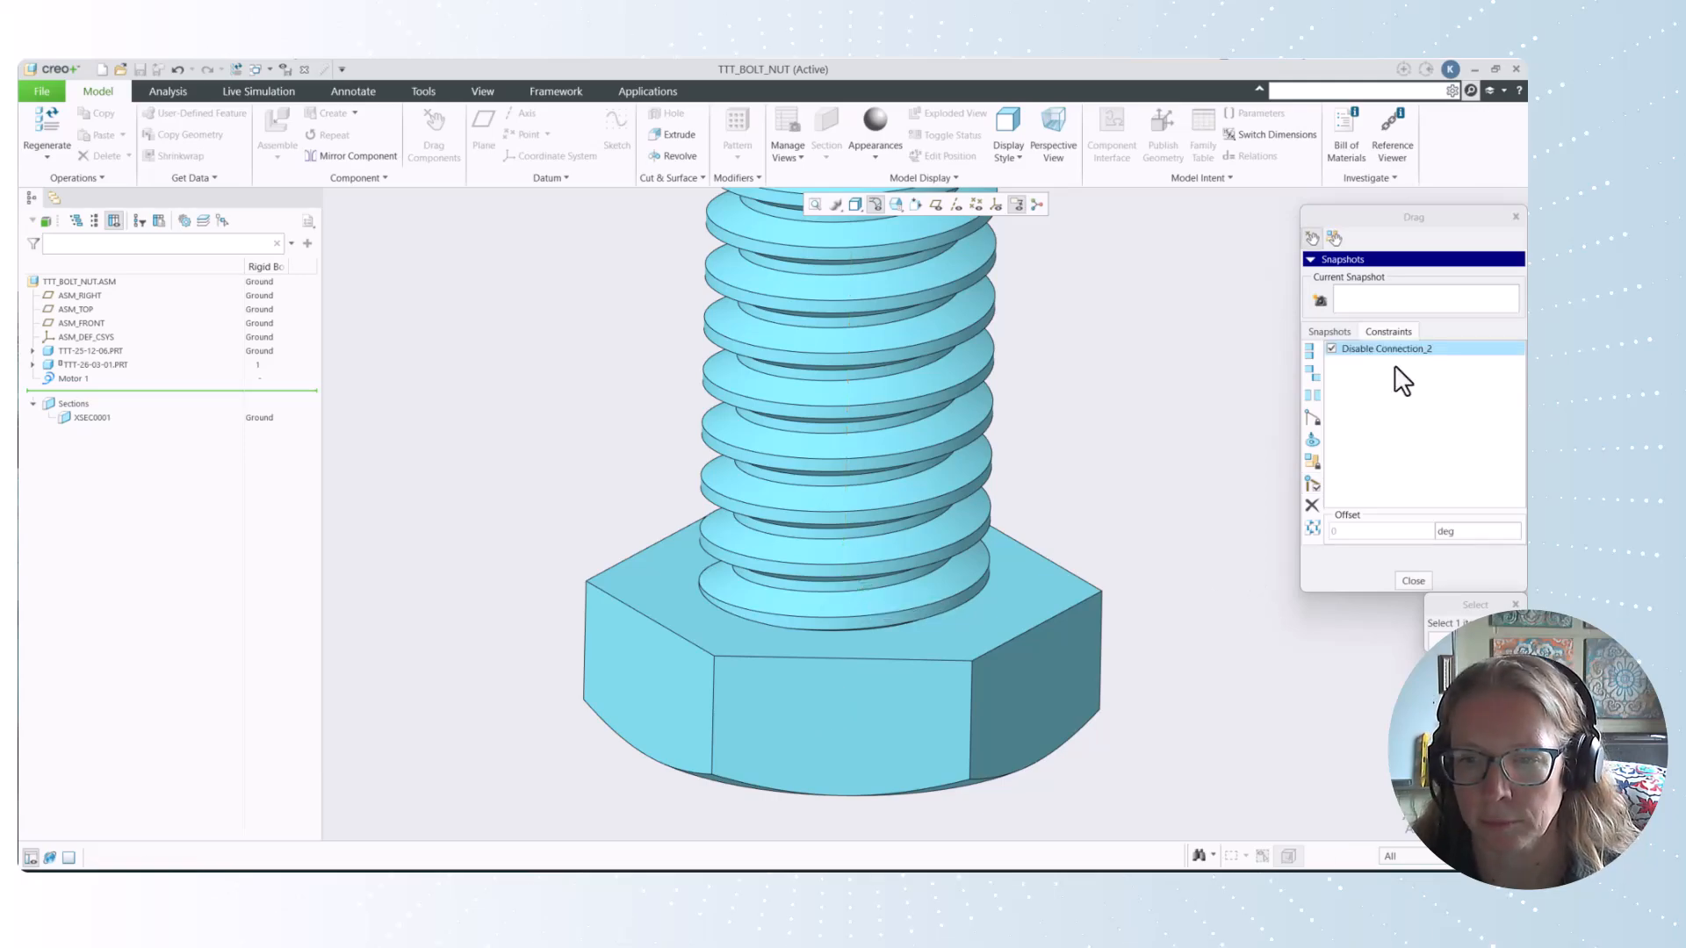
Turn off the Disable Connection_2 constraint and drag the nut to a new position on the bolt.
click(1332, 348)
scroll(1209, 455, down, 4)
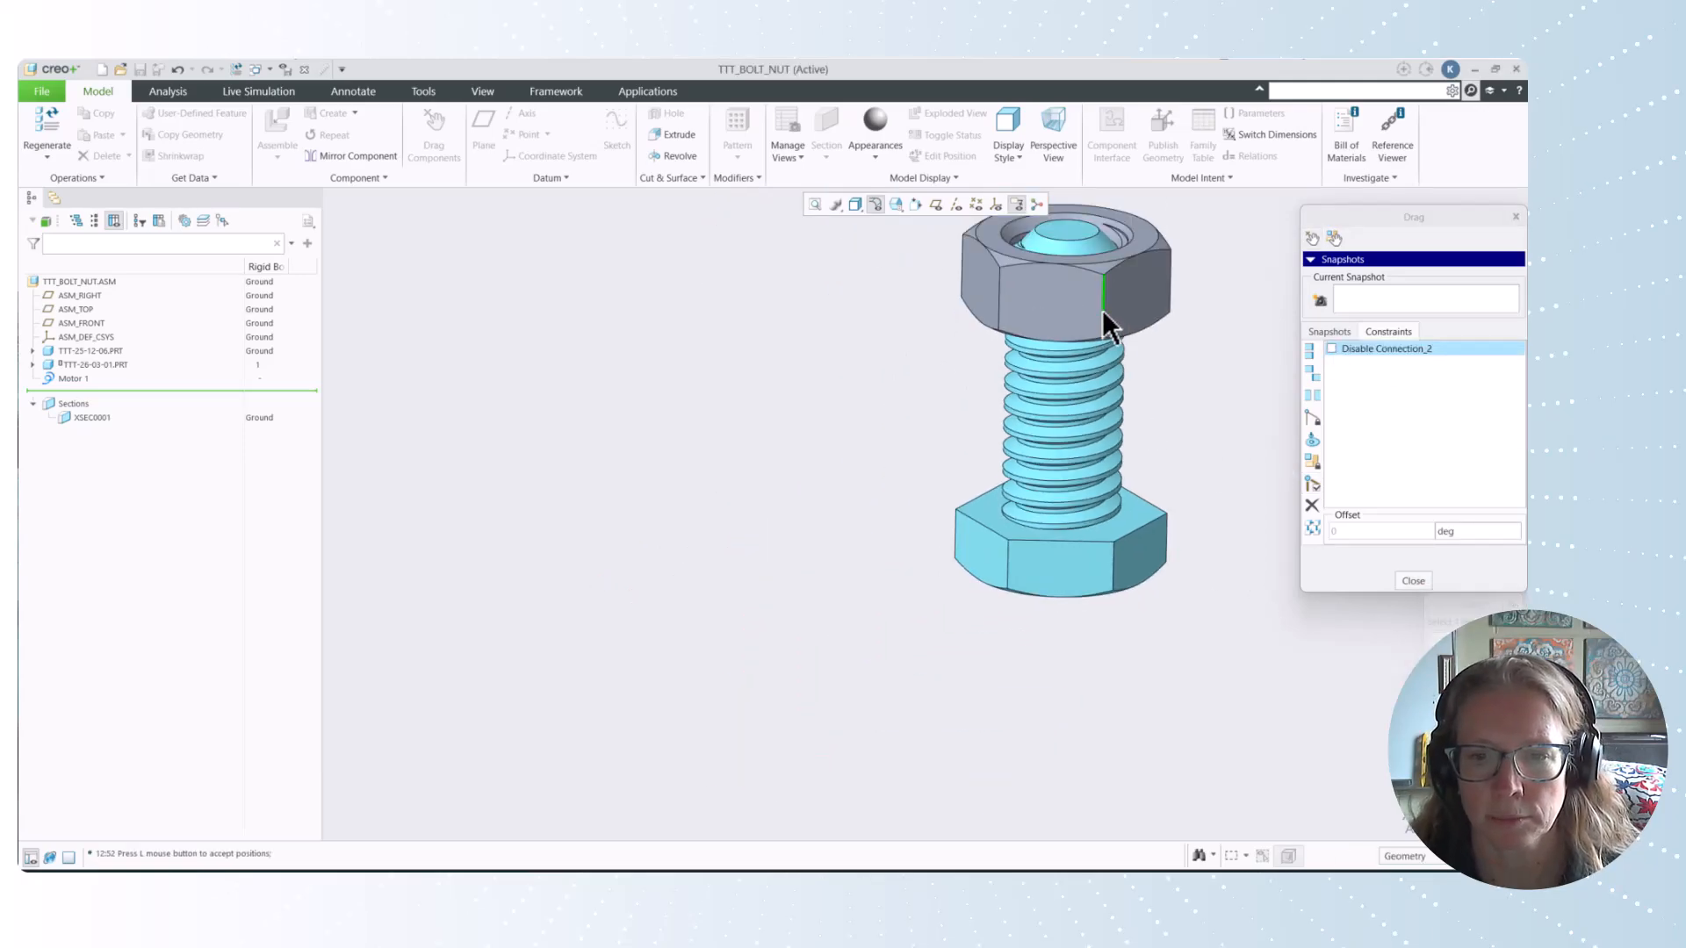
click(1141, 303)
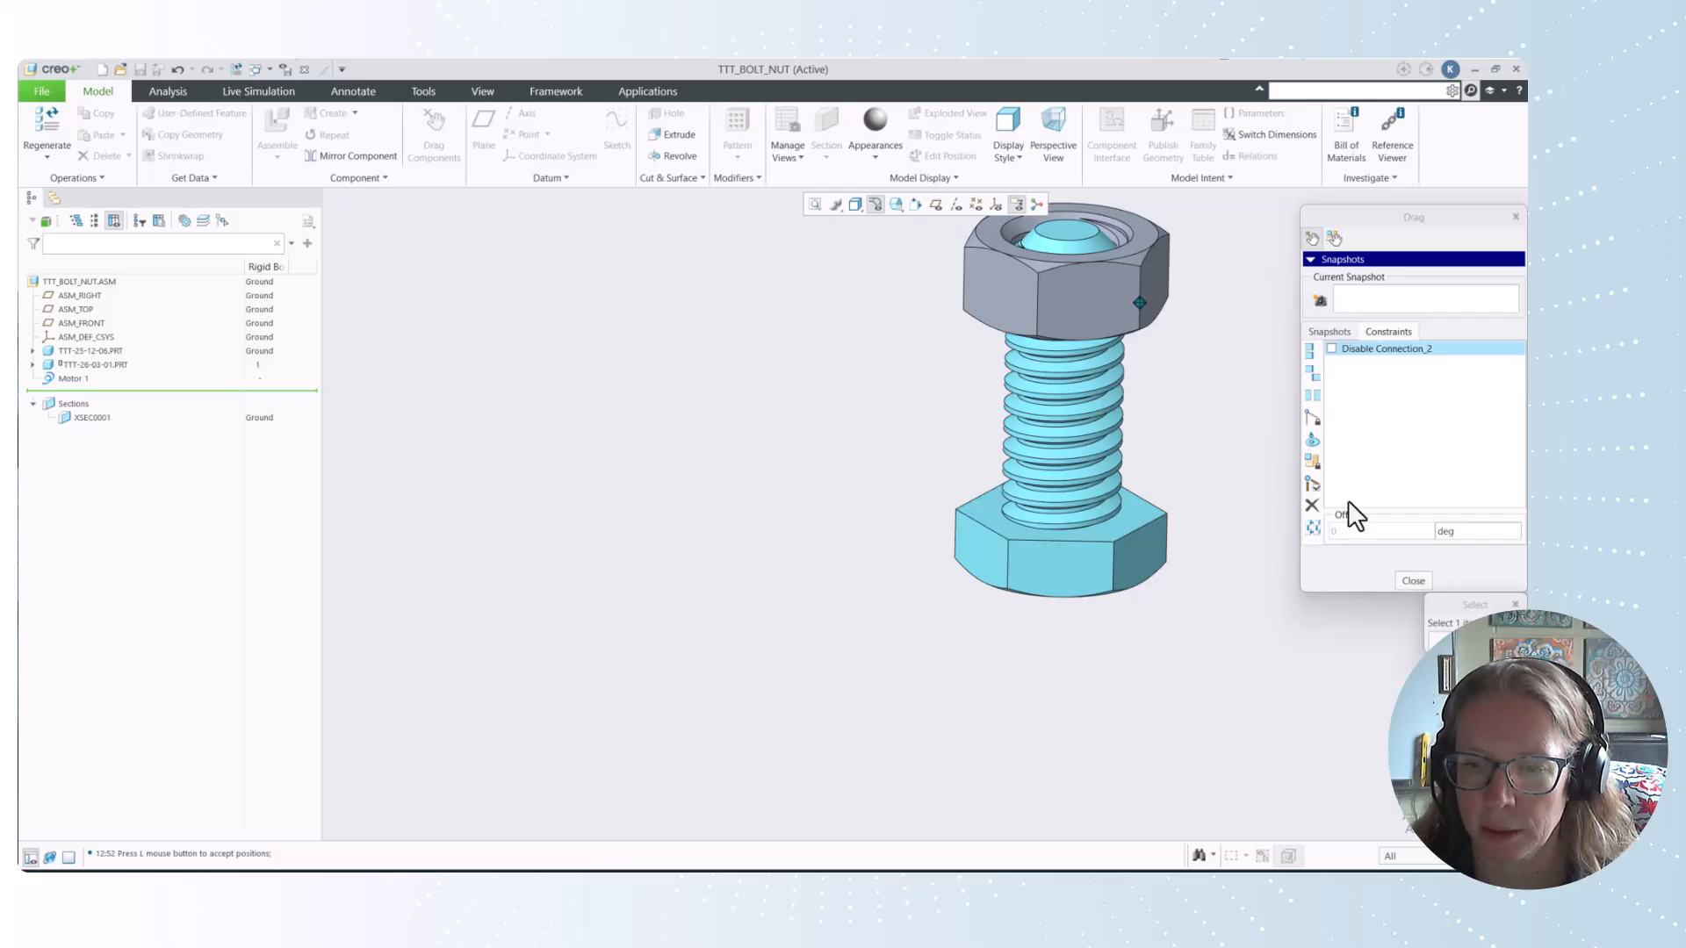
Add a snapshot constraint that disables the GearPair1 connection between the nut and the bolt.
click(1311, 484)
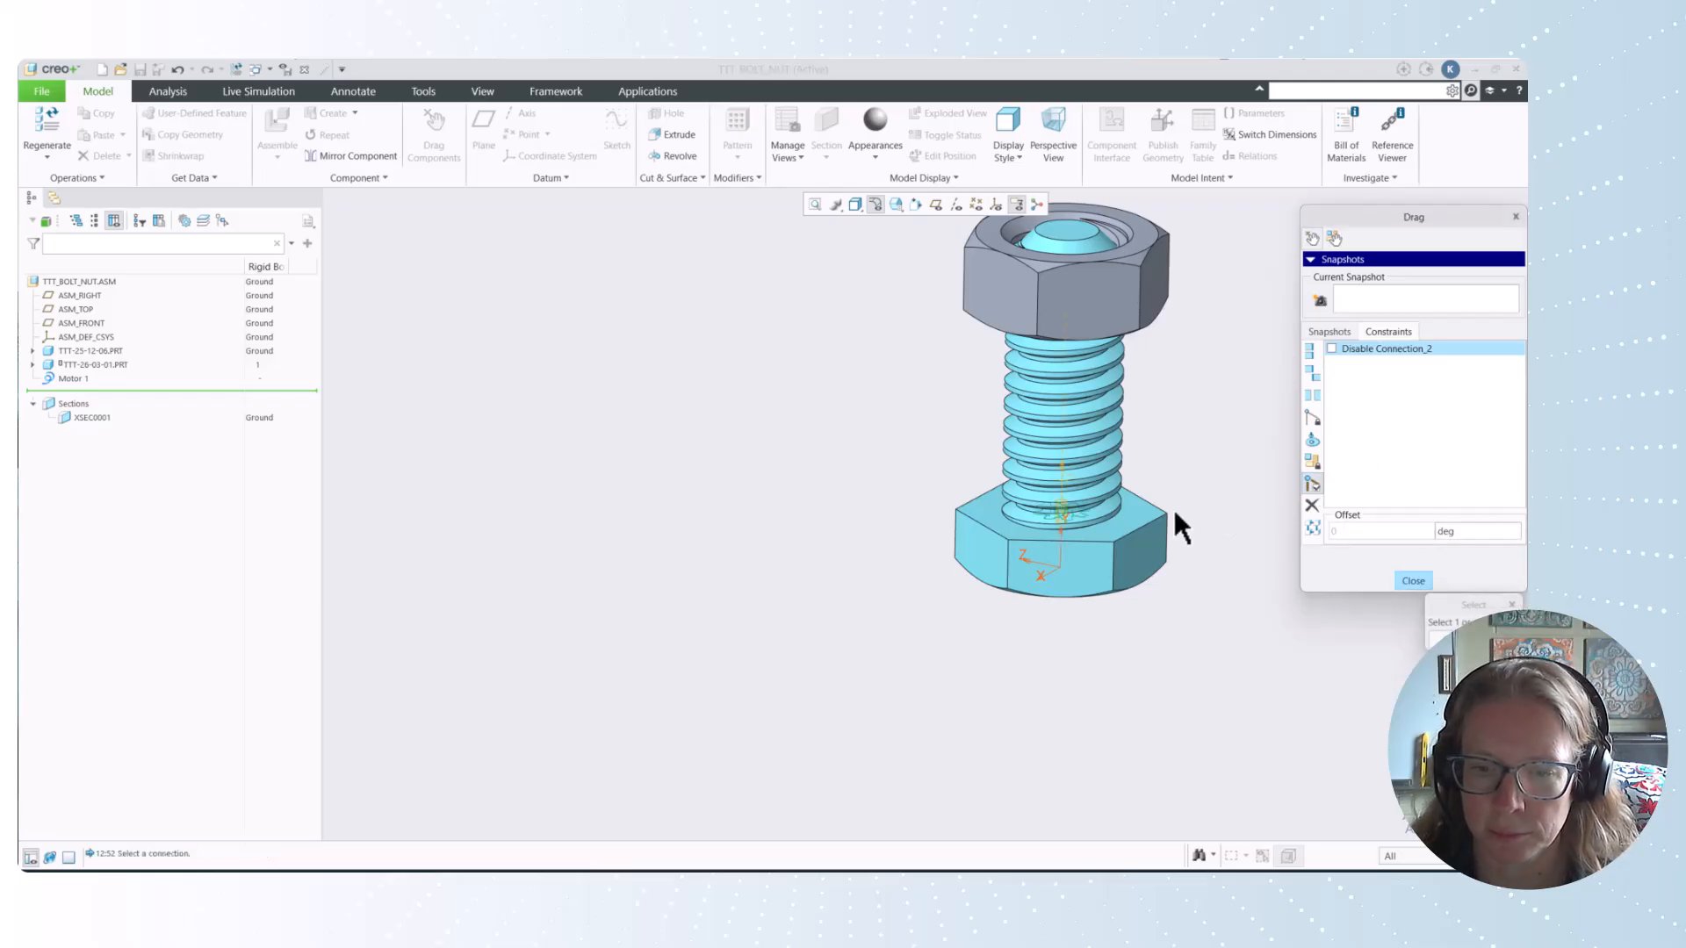
click(1075, 511)
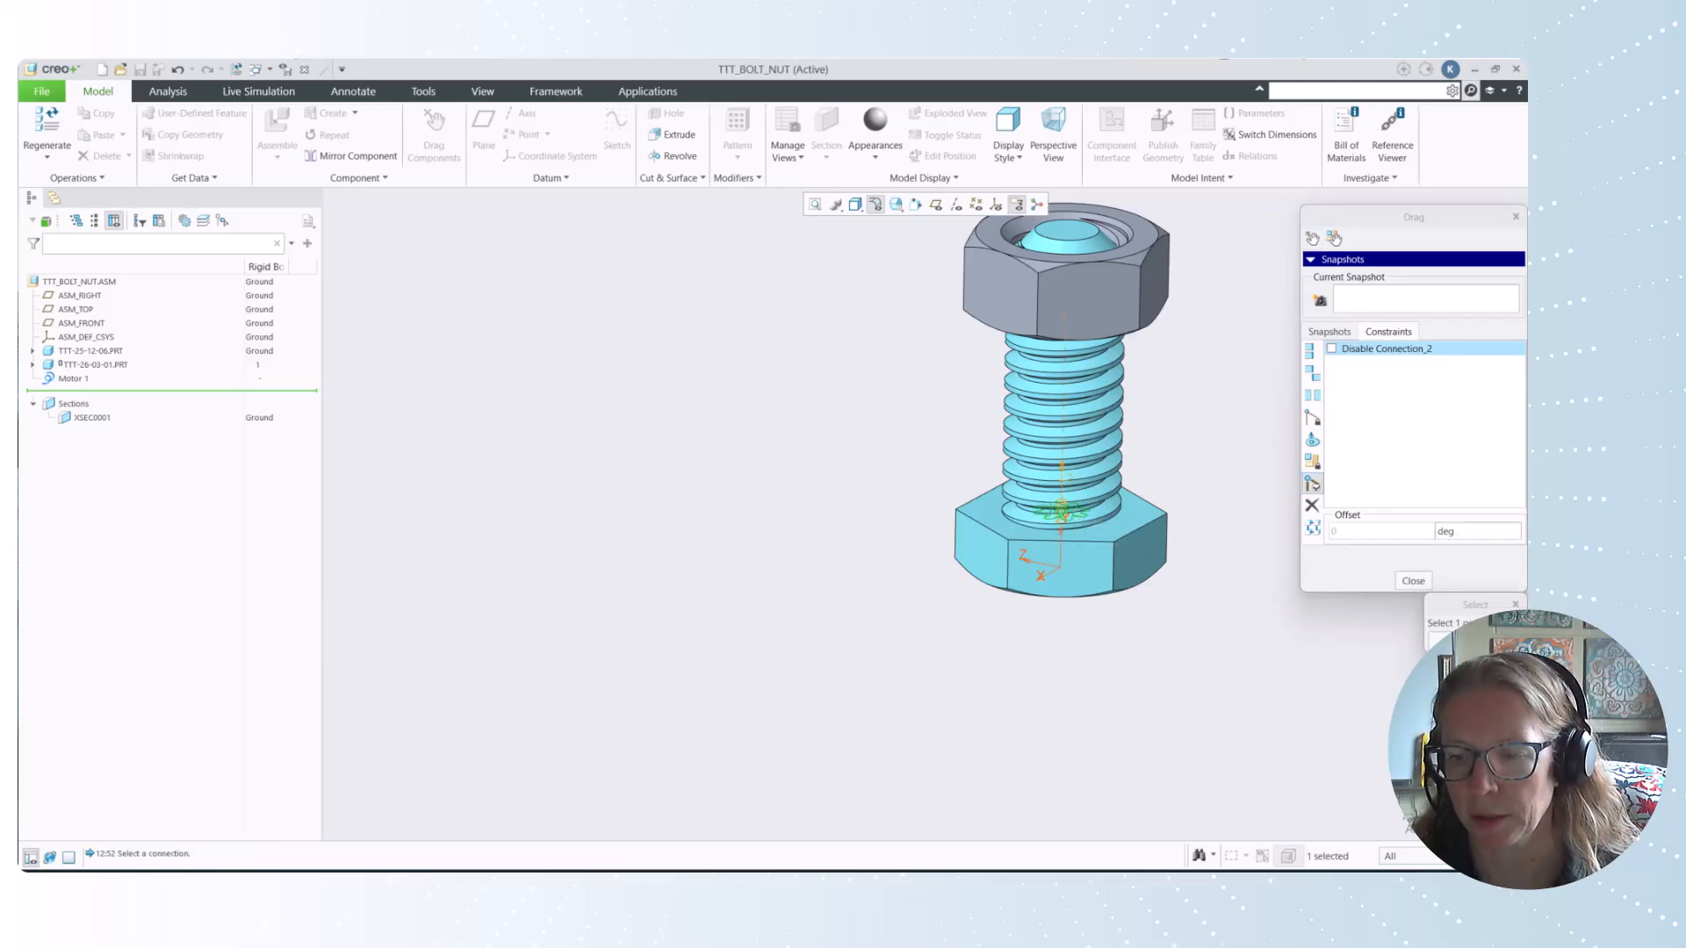
click(1451, 642)
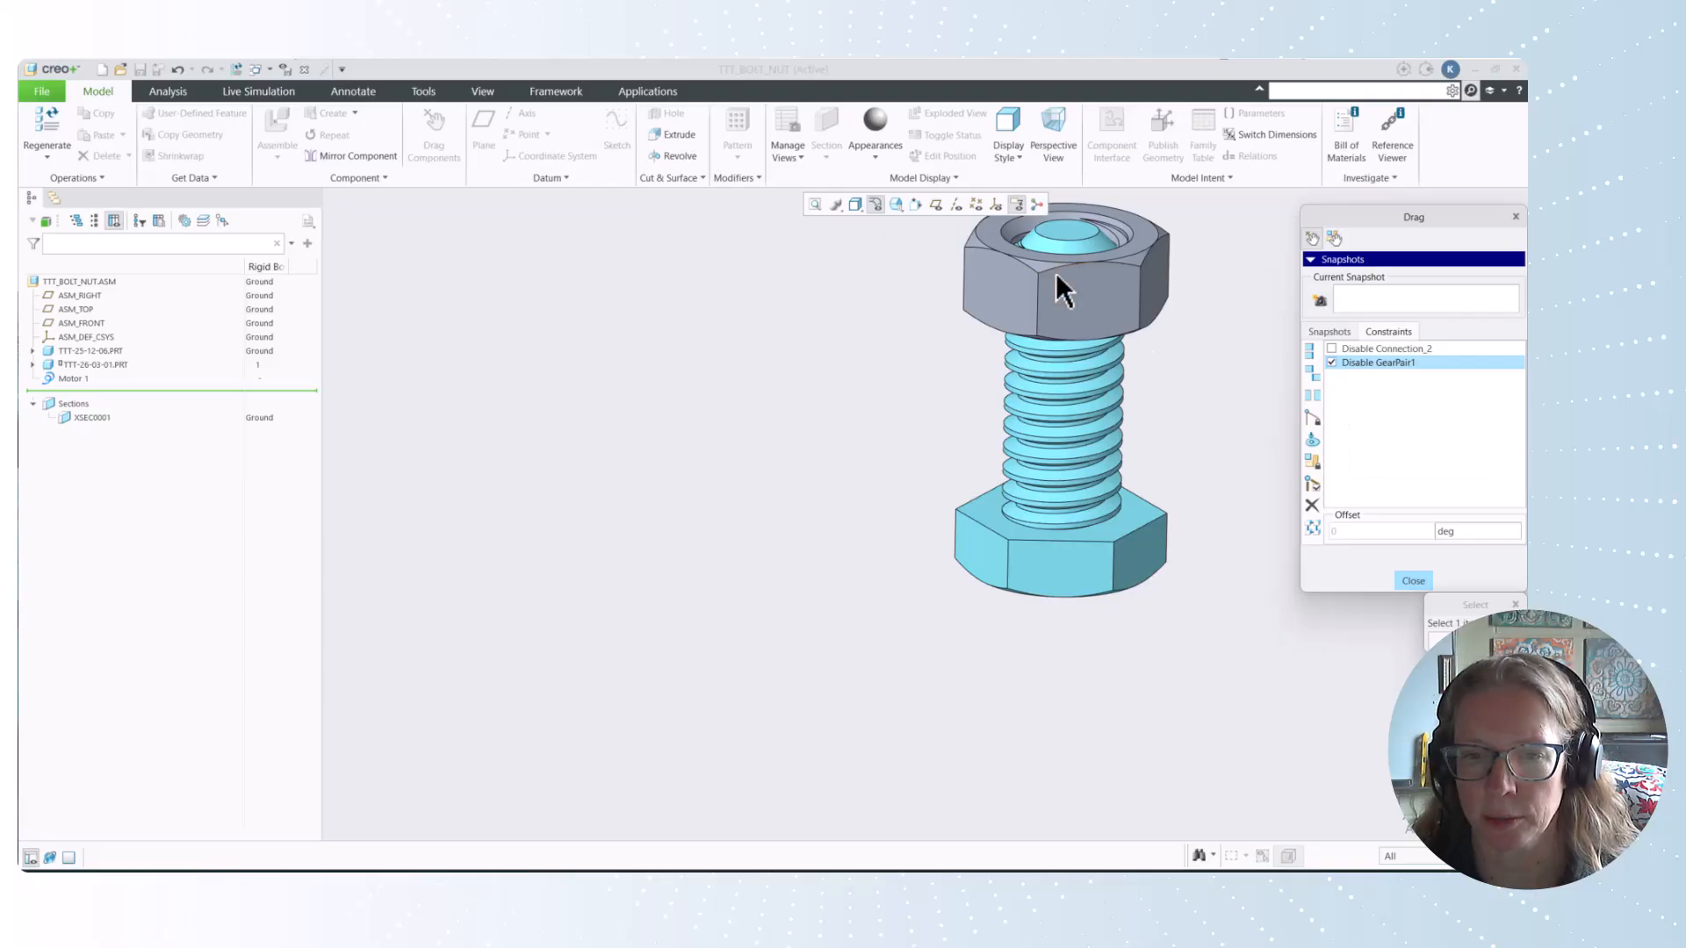
Drag the nut down the thread to the bolt head and rotate it there with the gear pair disabled.
click(1073, 329)
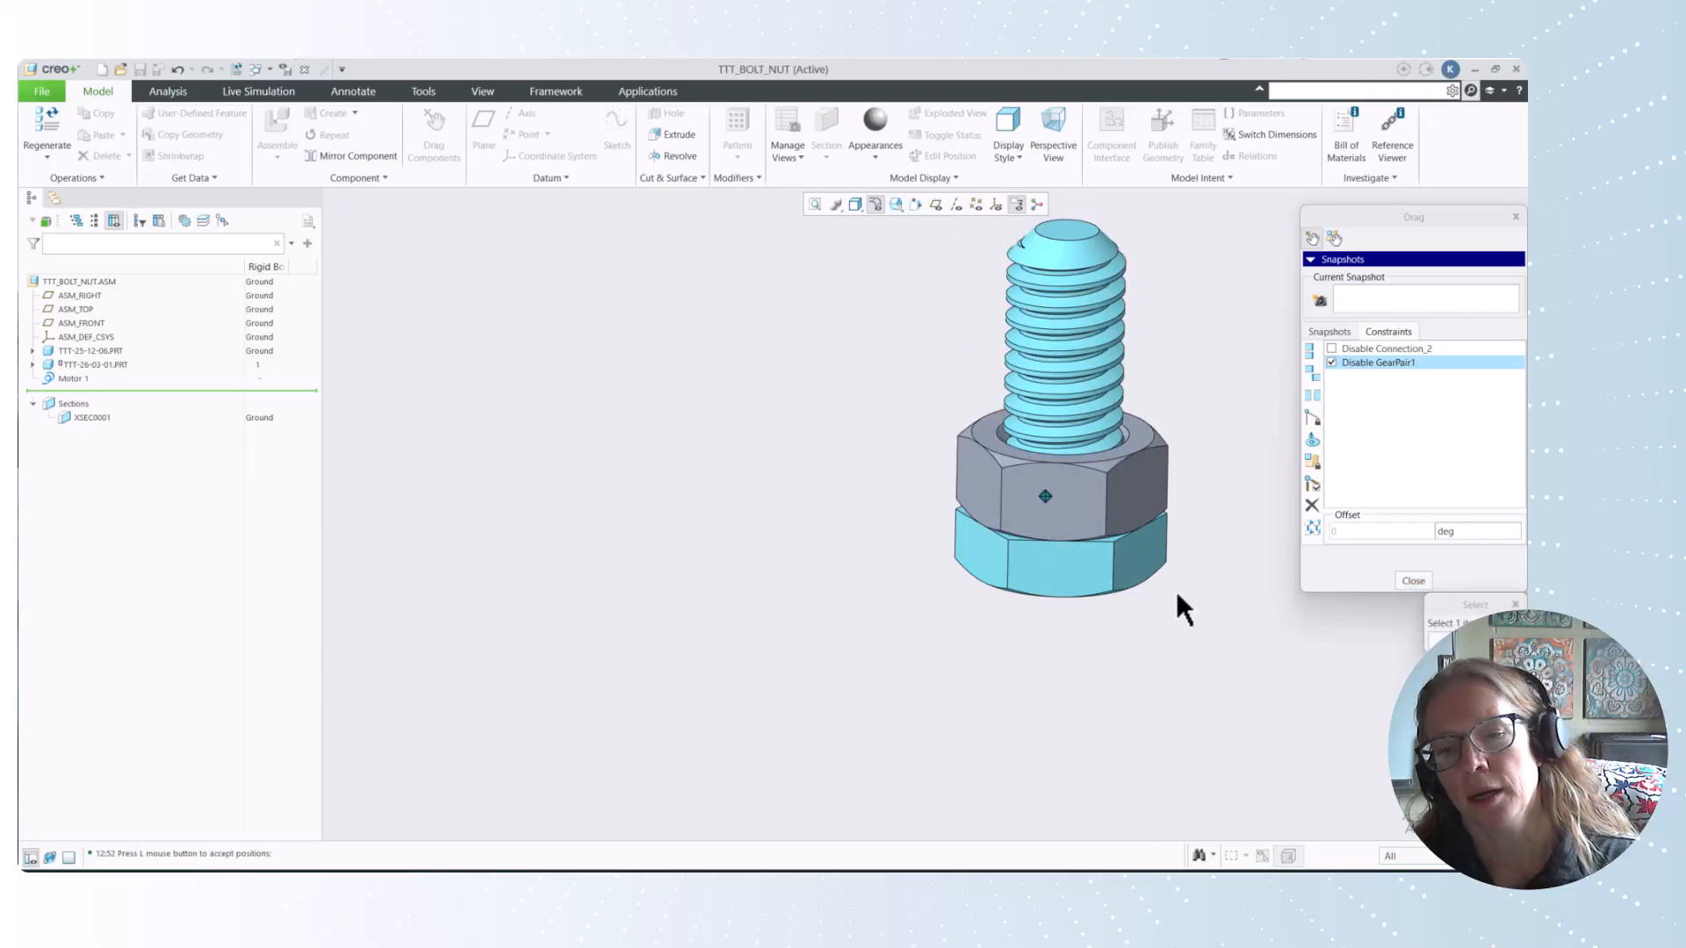
click(1050, 502)
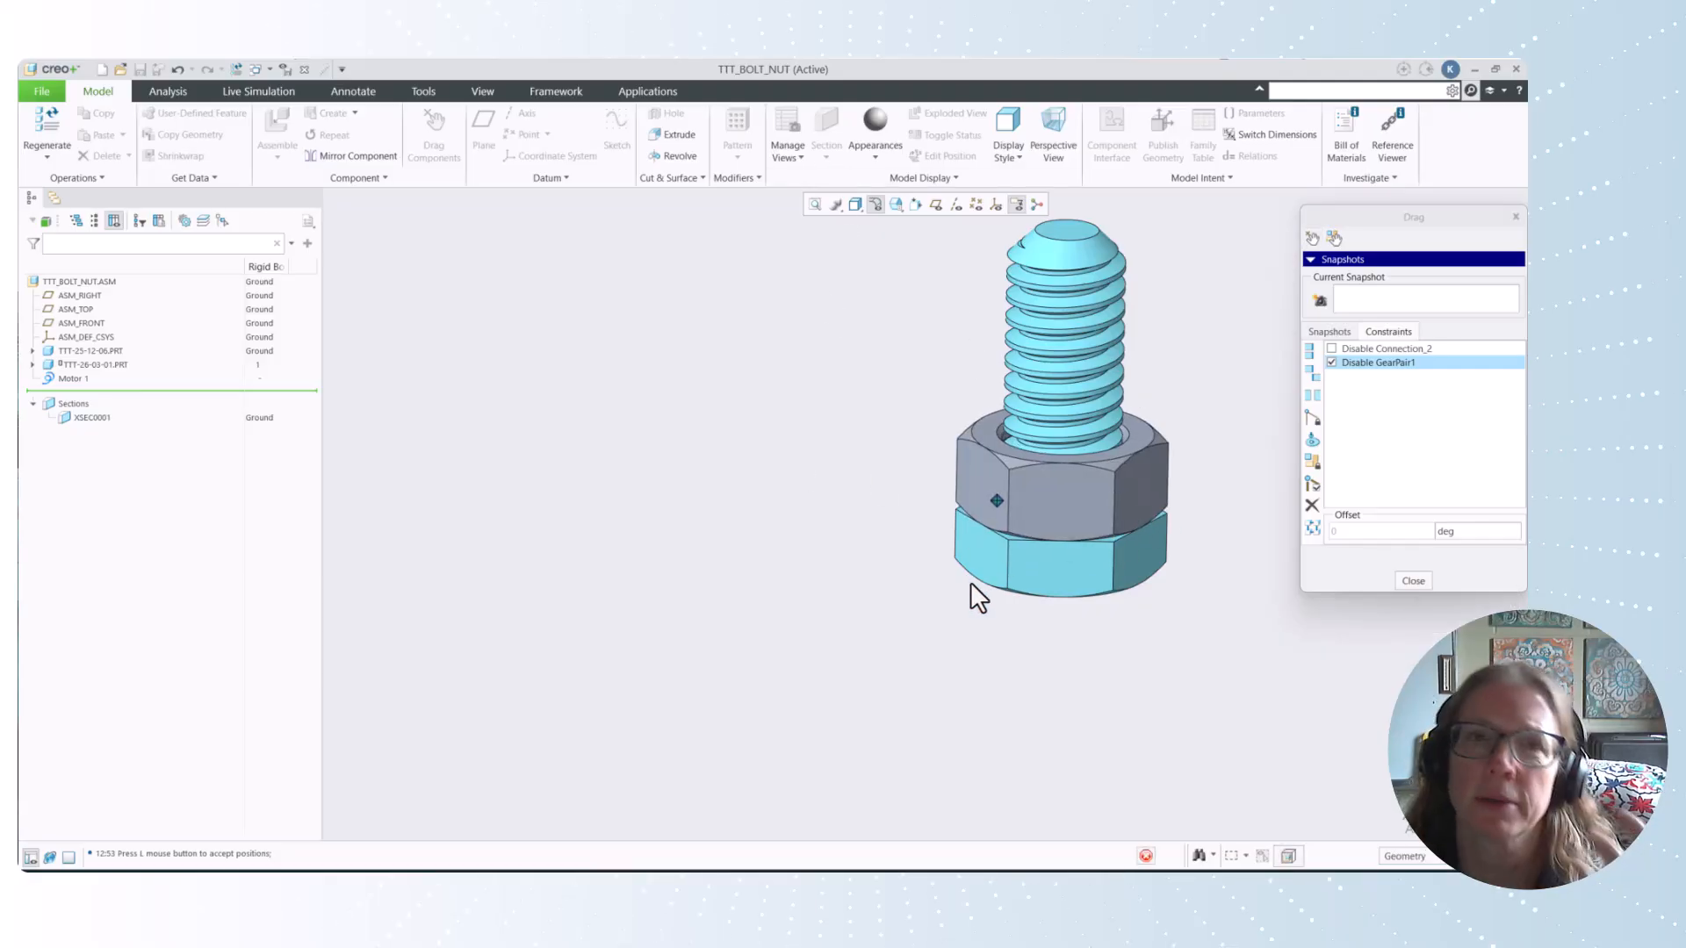
click(949, 590)
scroll(852, 650, down, 2)
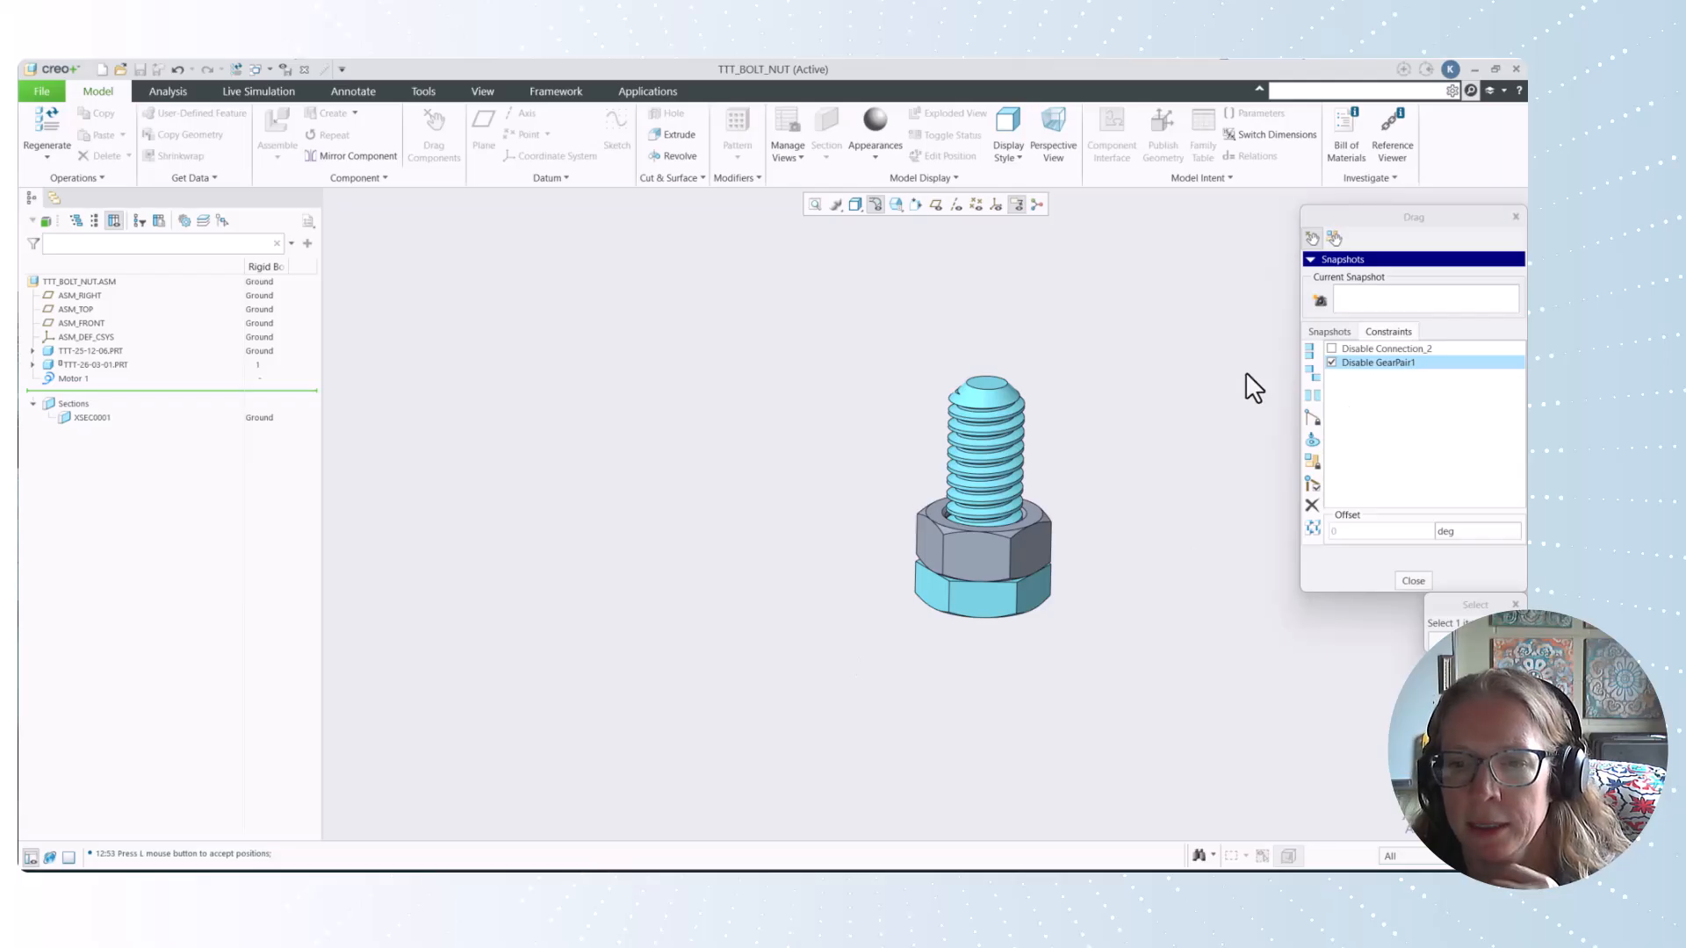
Restore the flush snapshot of the nut and finish dragging components.
click(1317, 331)
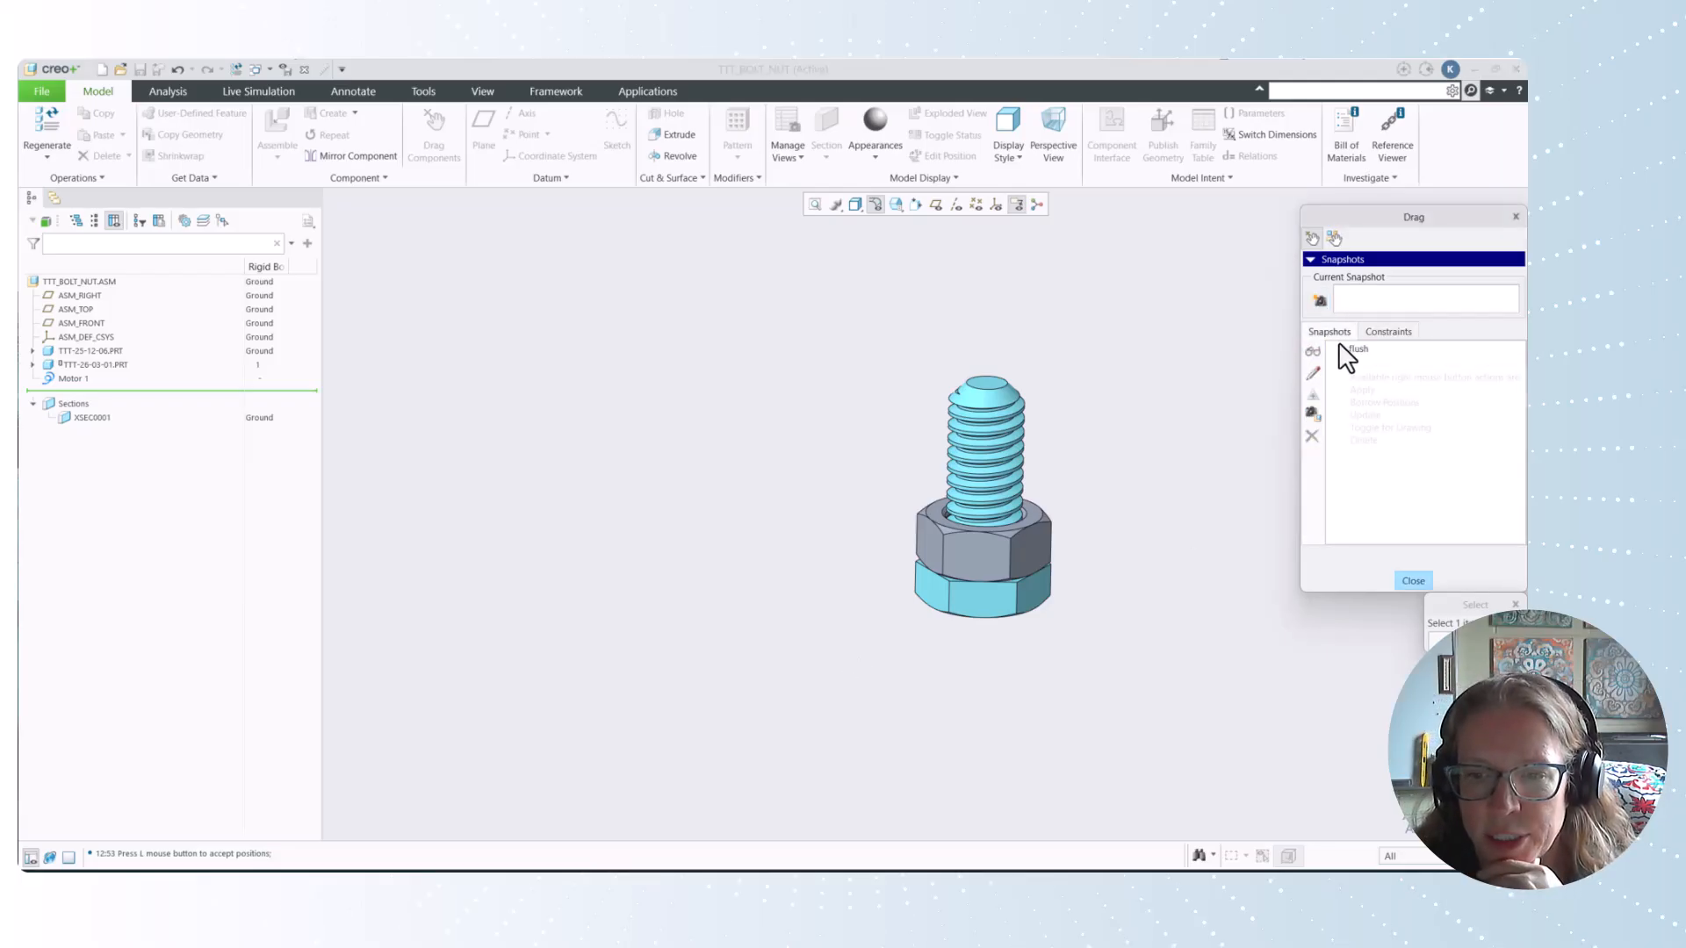
click(1358, 349)
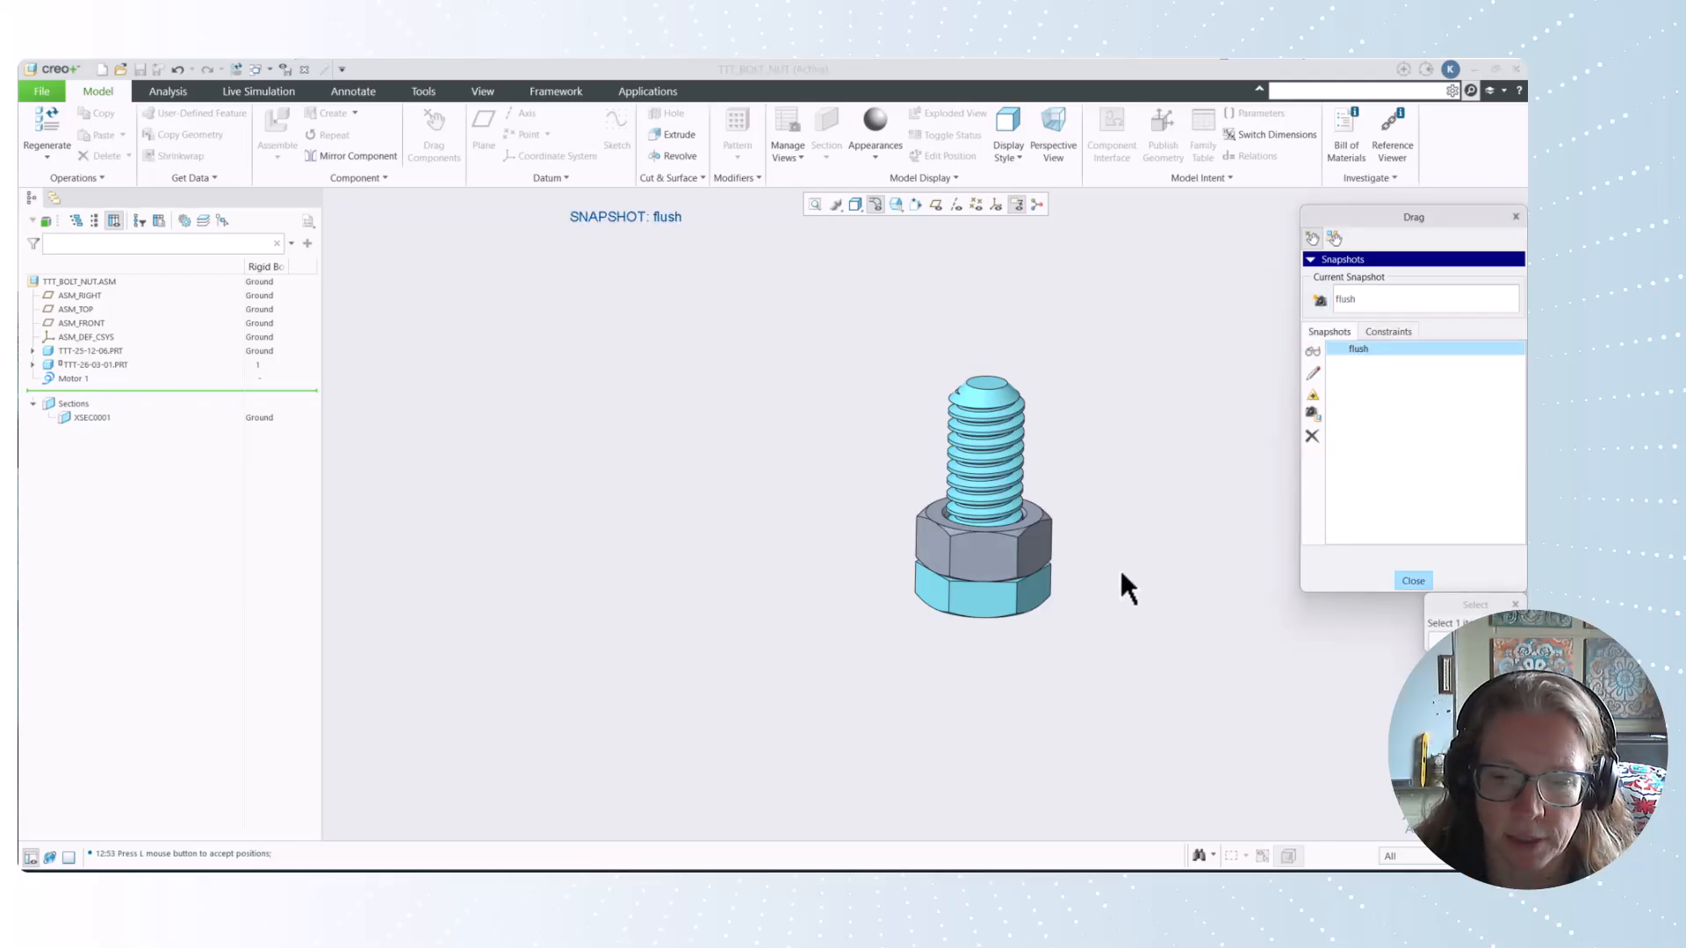
scroll(1108, 537, up, 3)
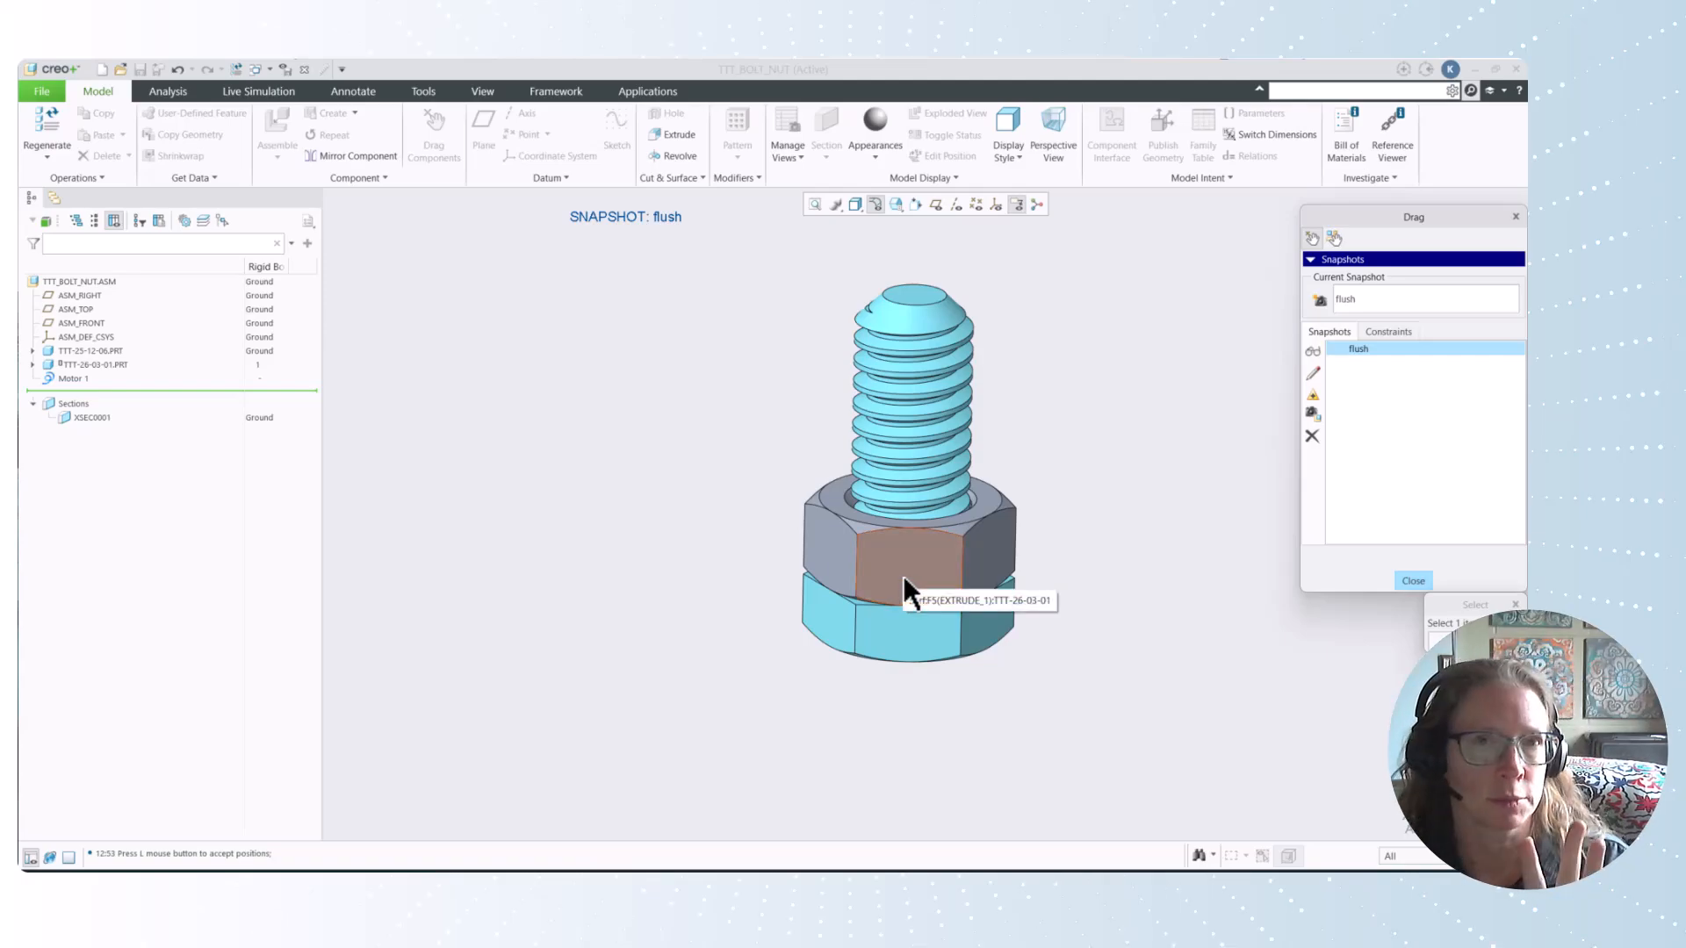
middle_drag(936, 627, 1044, 562)
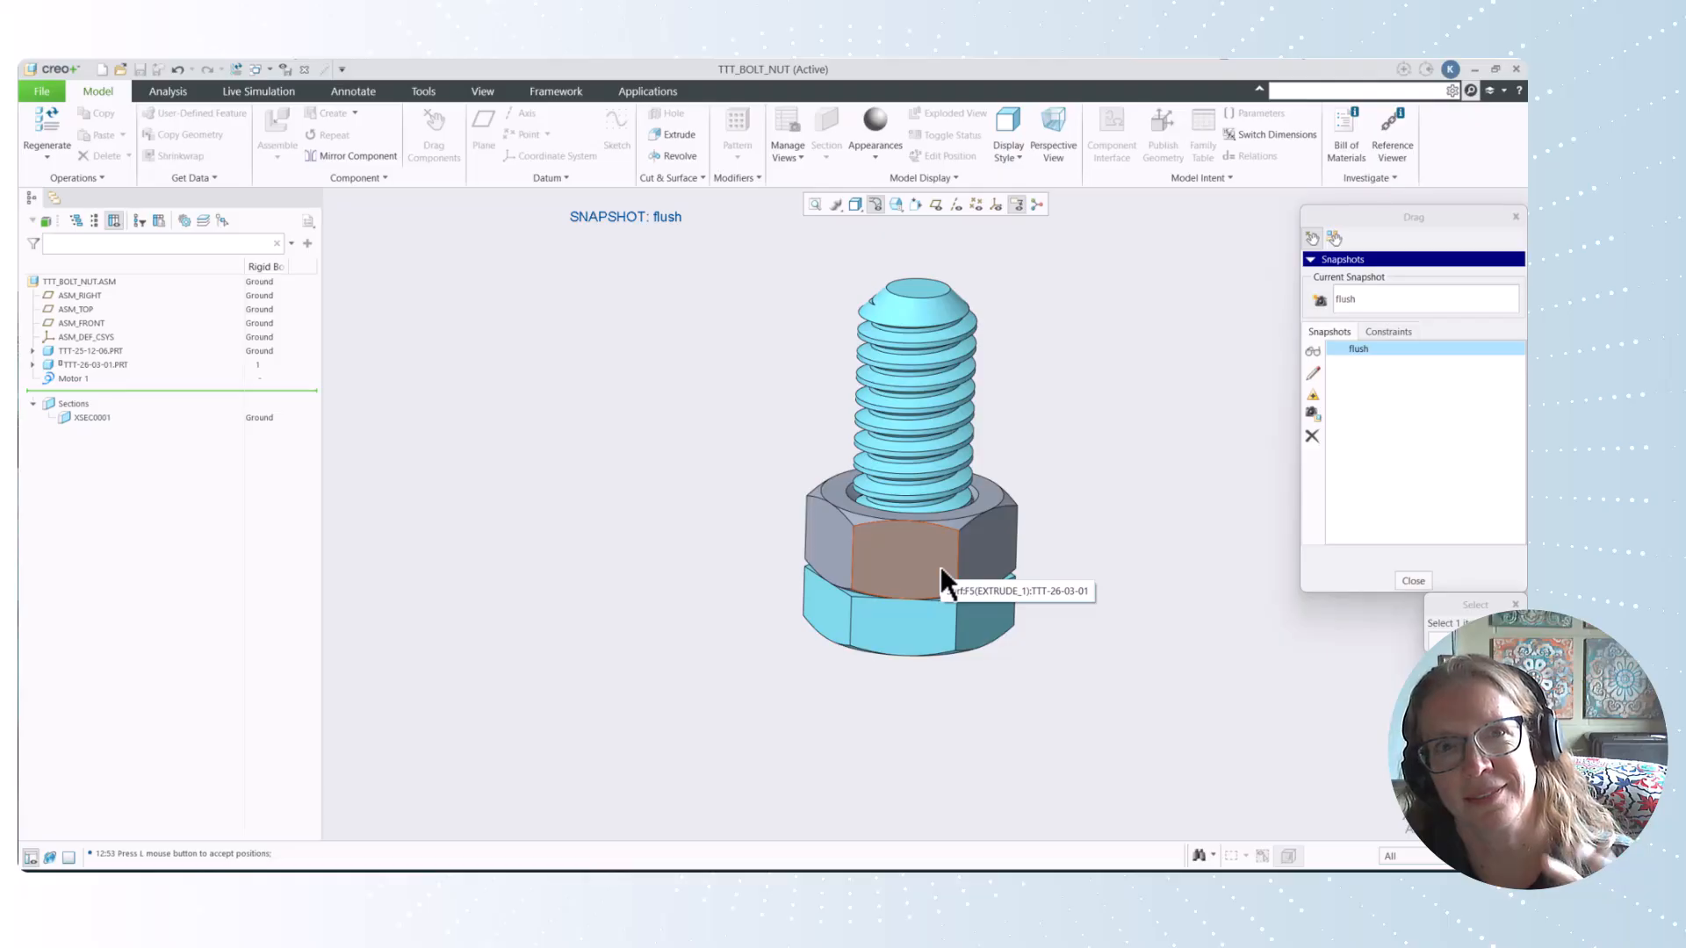
click(1417, 581)
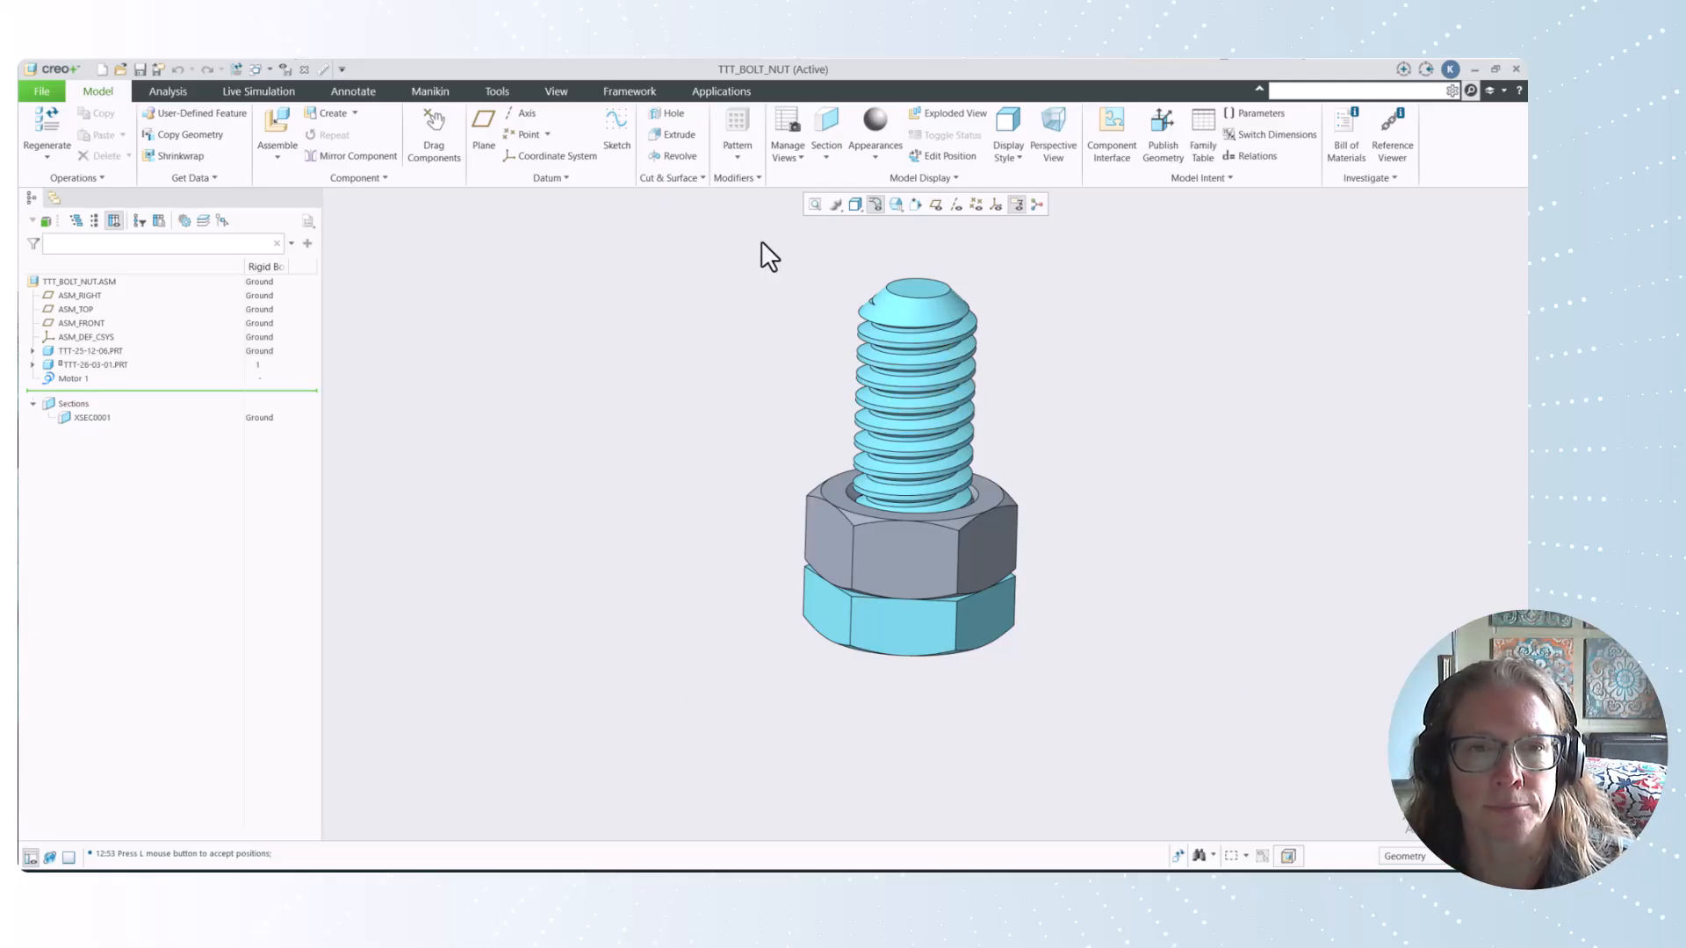
Activate the XSEC0001 cross section and examine how the nut's threads fit those of the bolt.
click(829, 154)
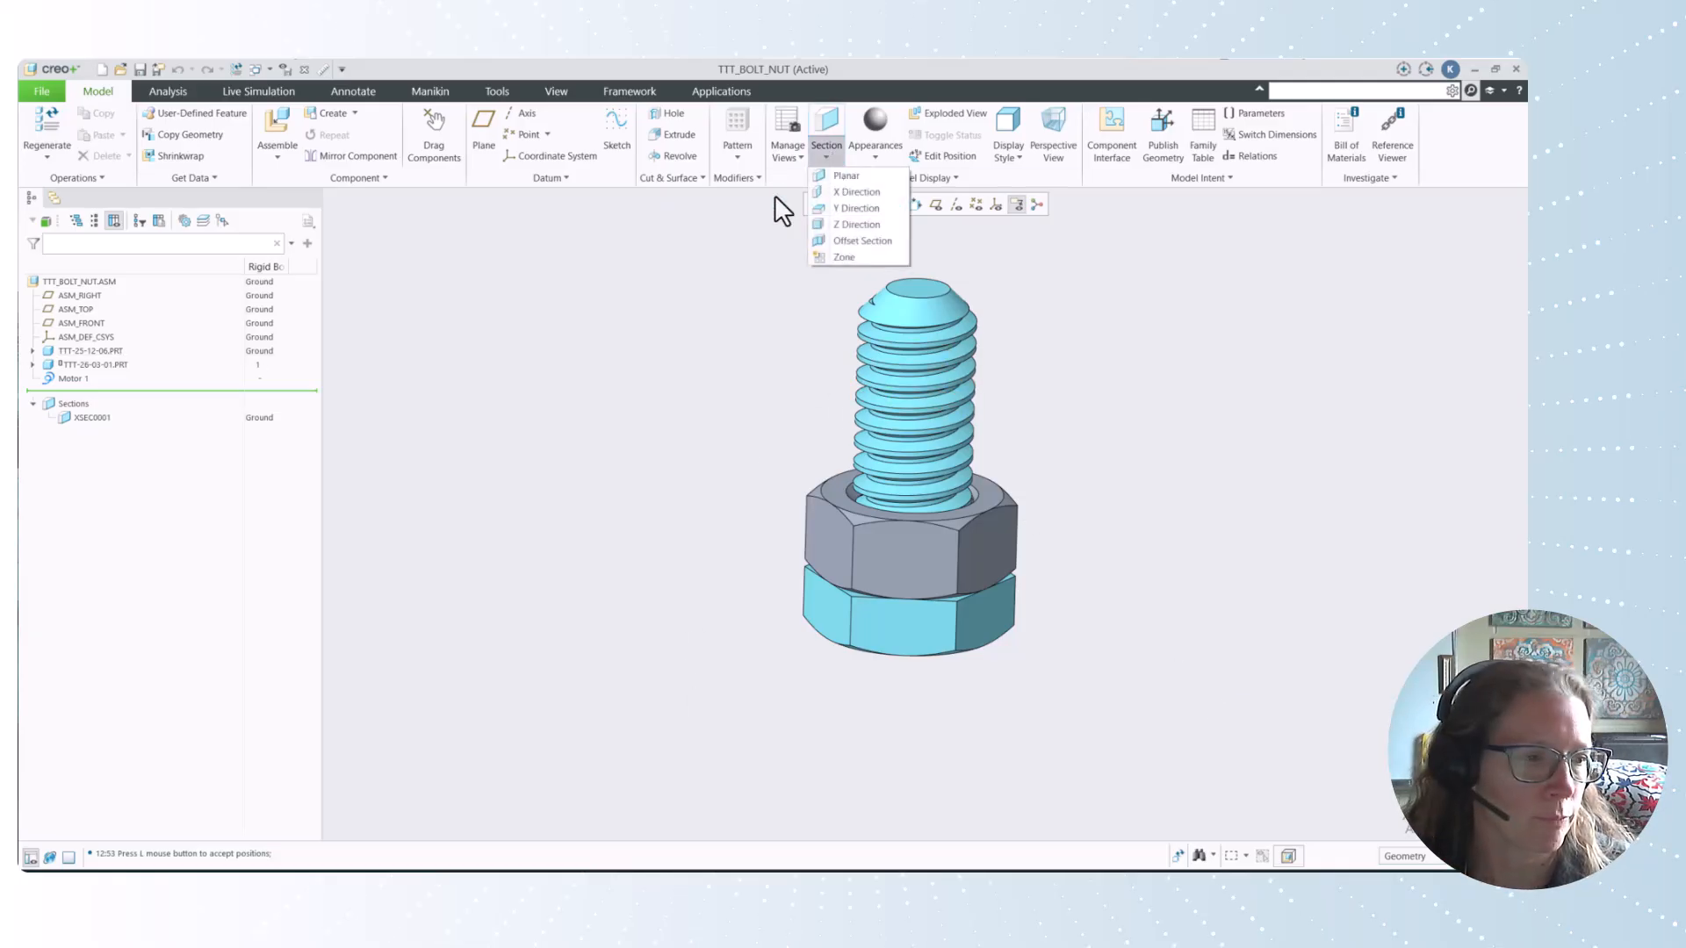
click(83, 418)
click(92, 349)
middle_drag(513, 614, 655, 585)
middle_drag(774, 580, 804, 606)
scroll(1130, 590, up, 2)
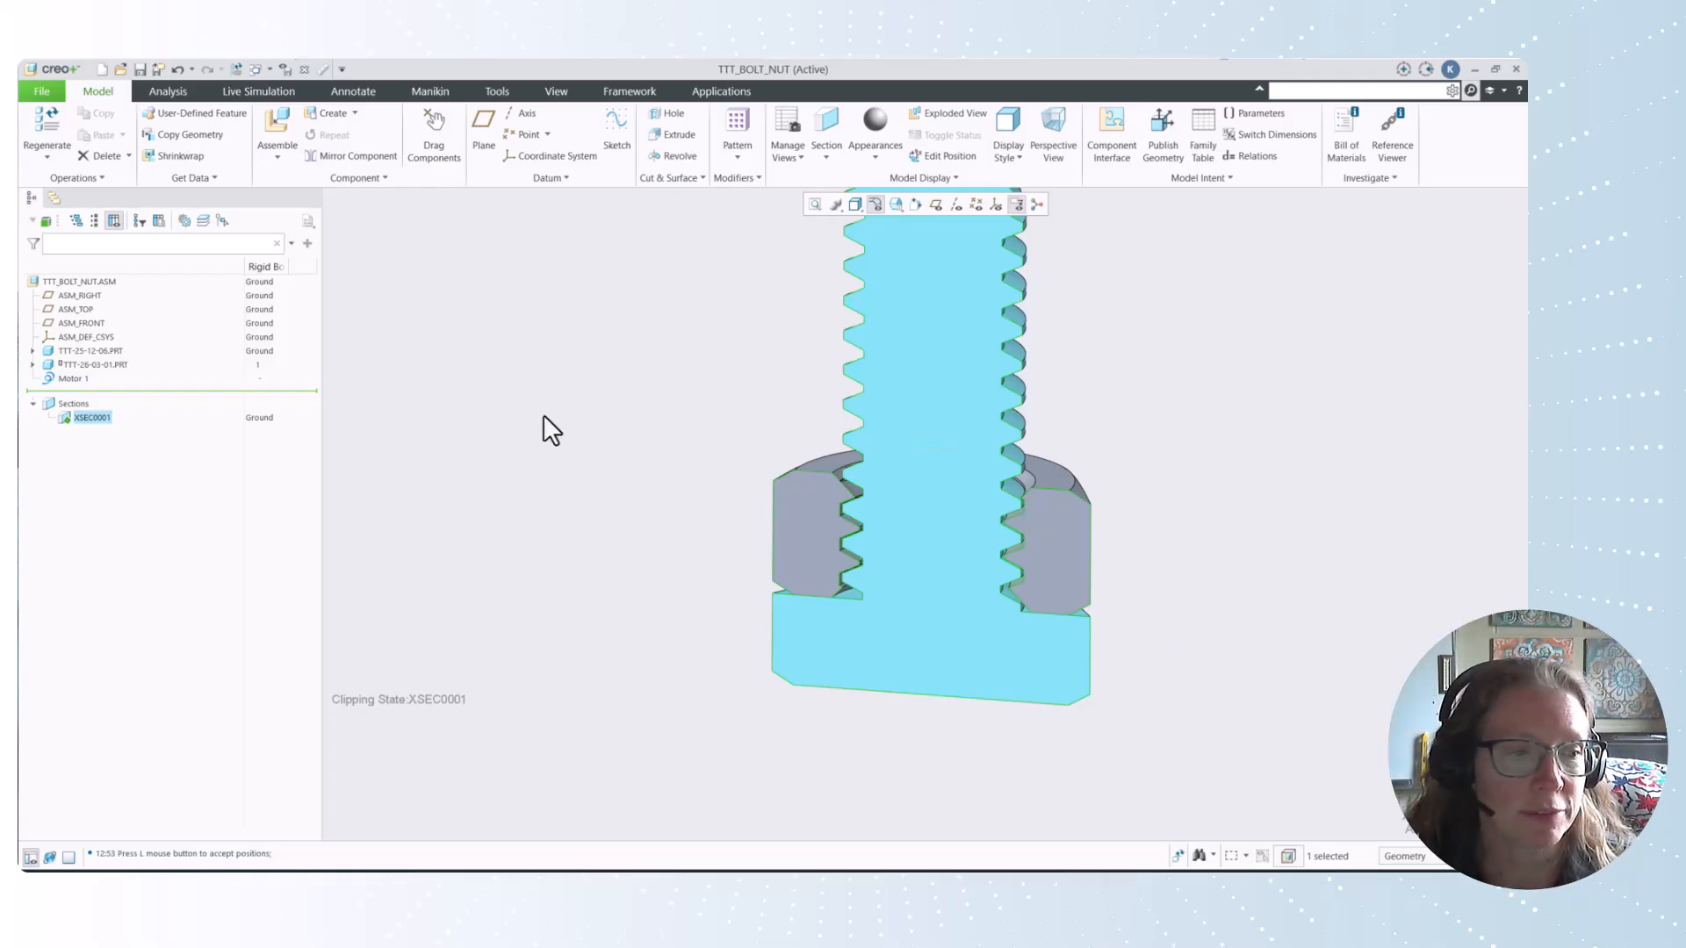
Deactivate the XSEC0001 cross section to show the whole bolt and nut.
right_click(85, 418)
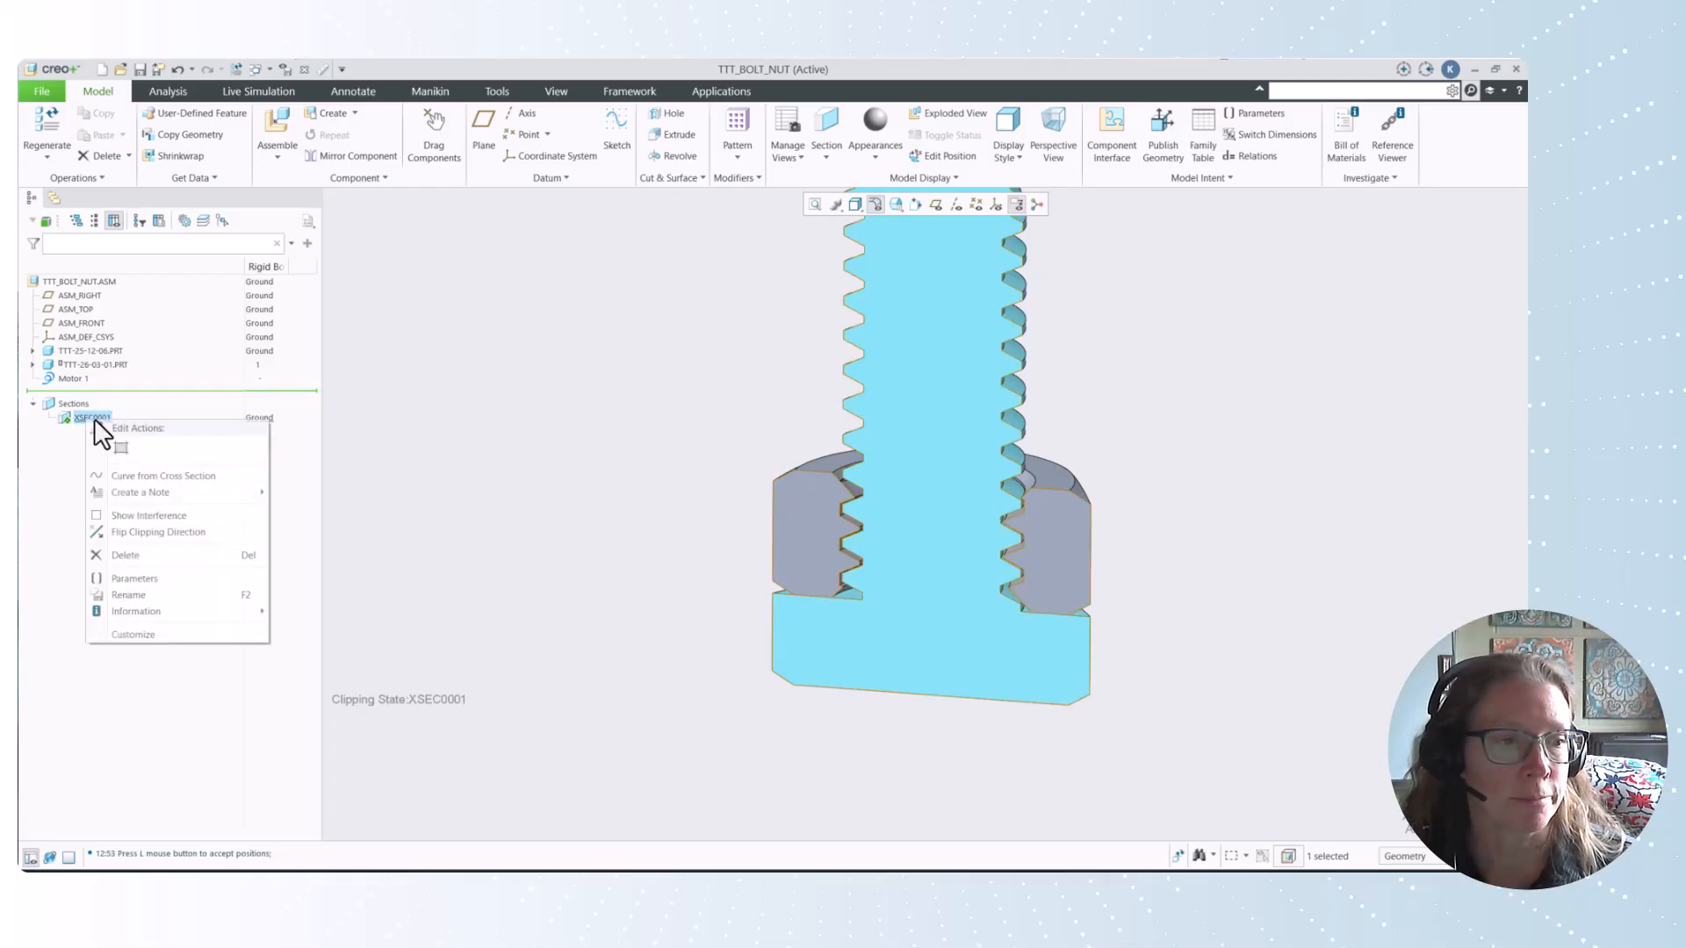
click(121, 427)
click(619, 609)
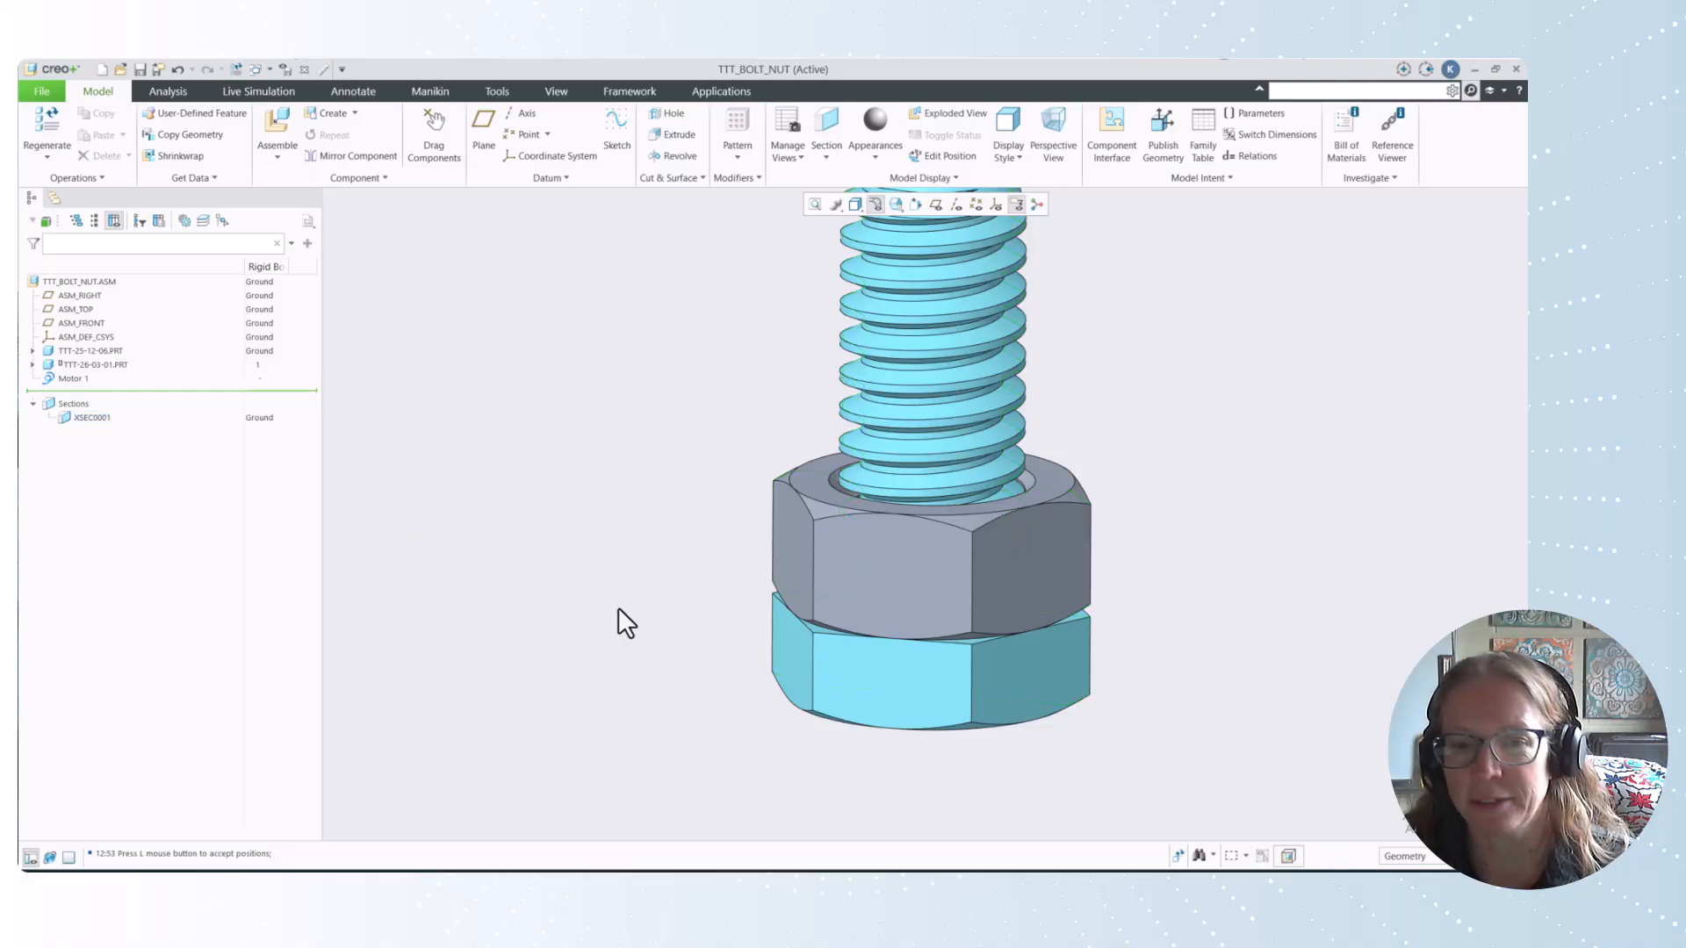
scroll(633, 636, up, 2)
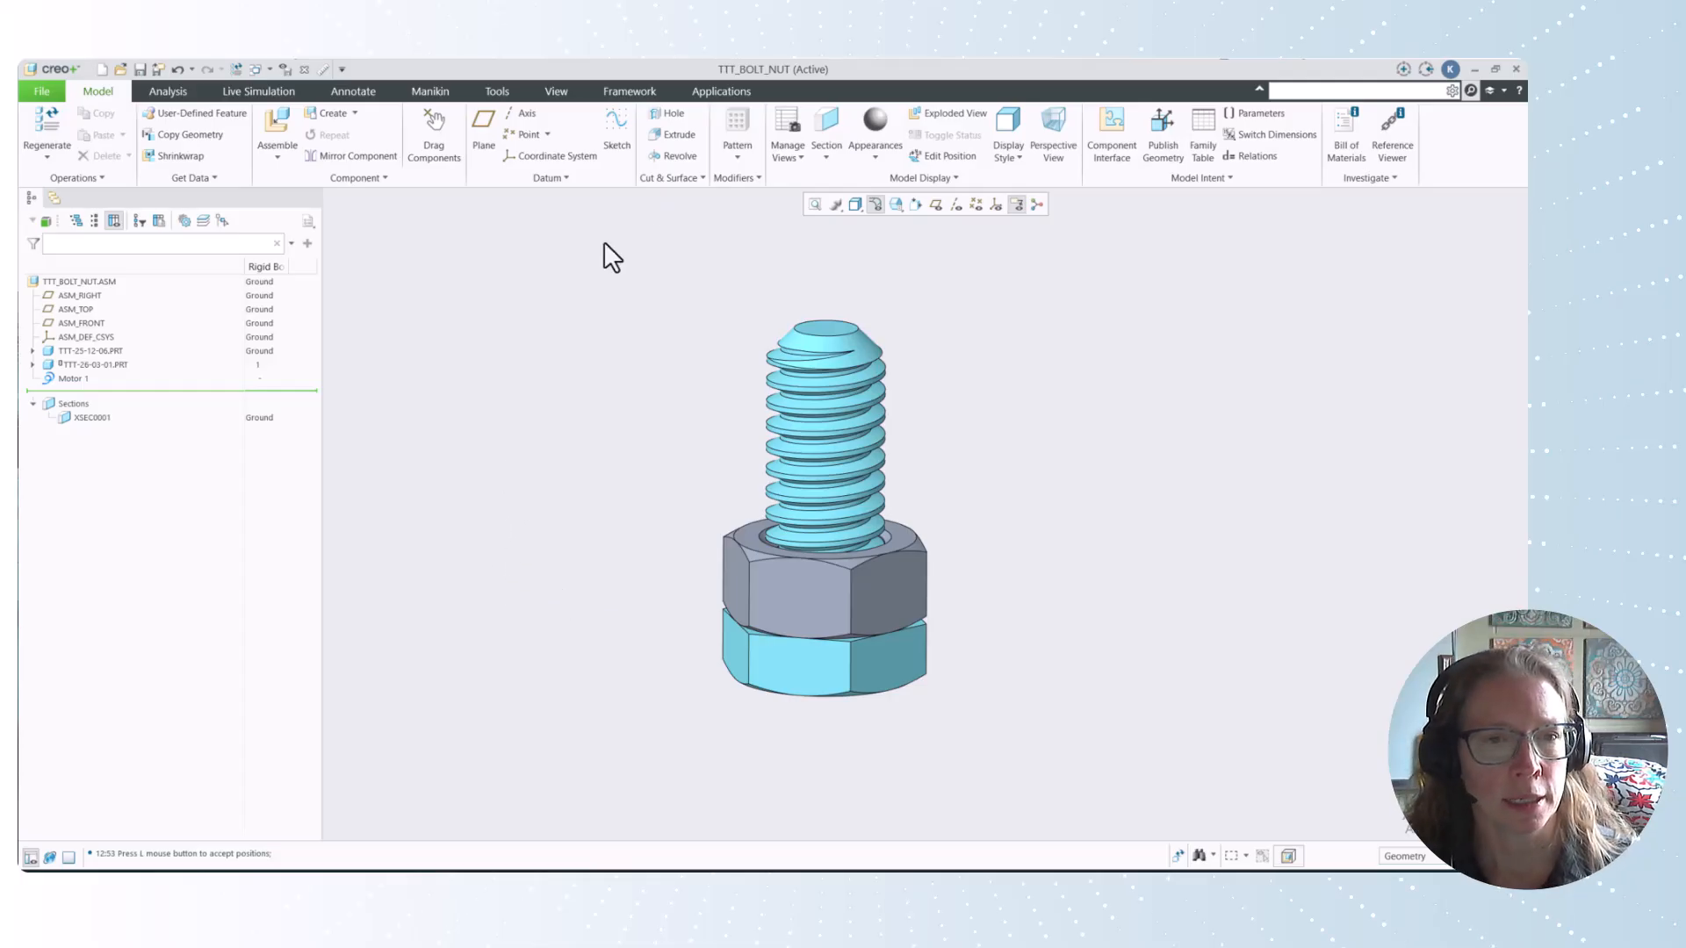
Switch the assembly to the Mechanism application and enlarge the Mechanism Tree with a wider name column.
click(698, 96)
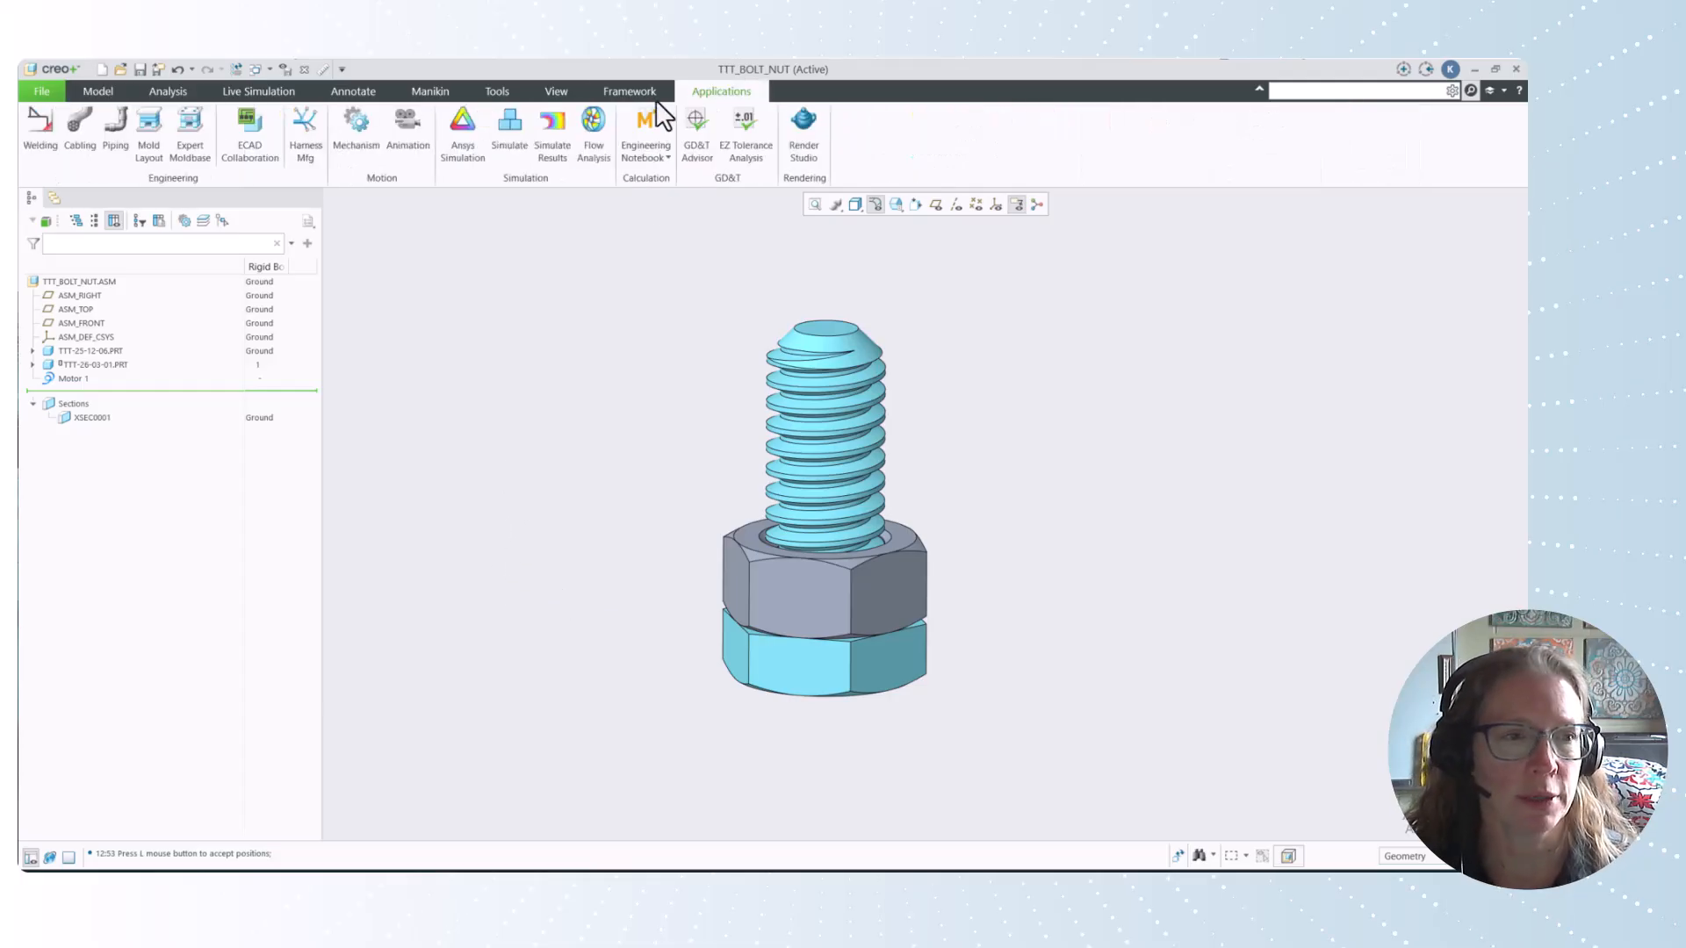
click(359, 130)
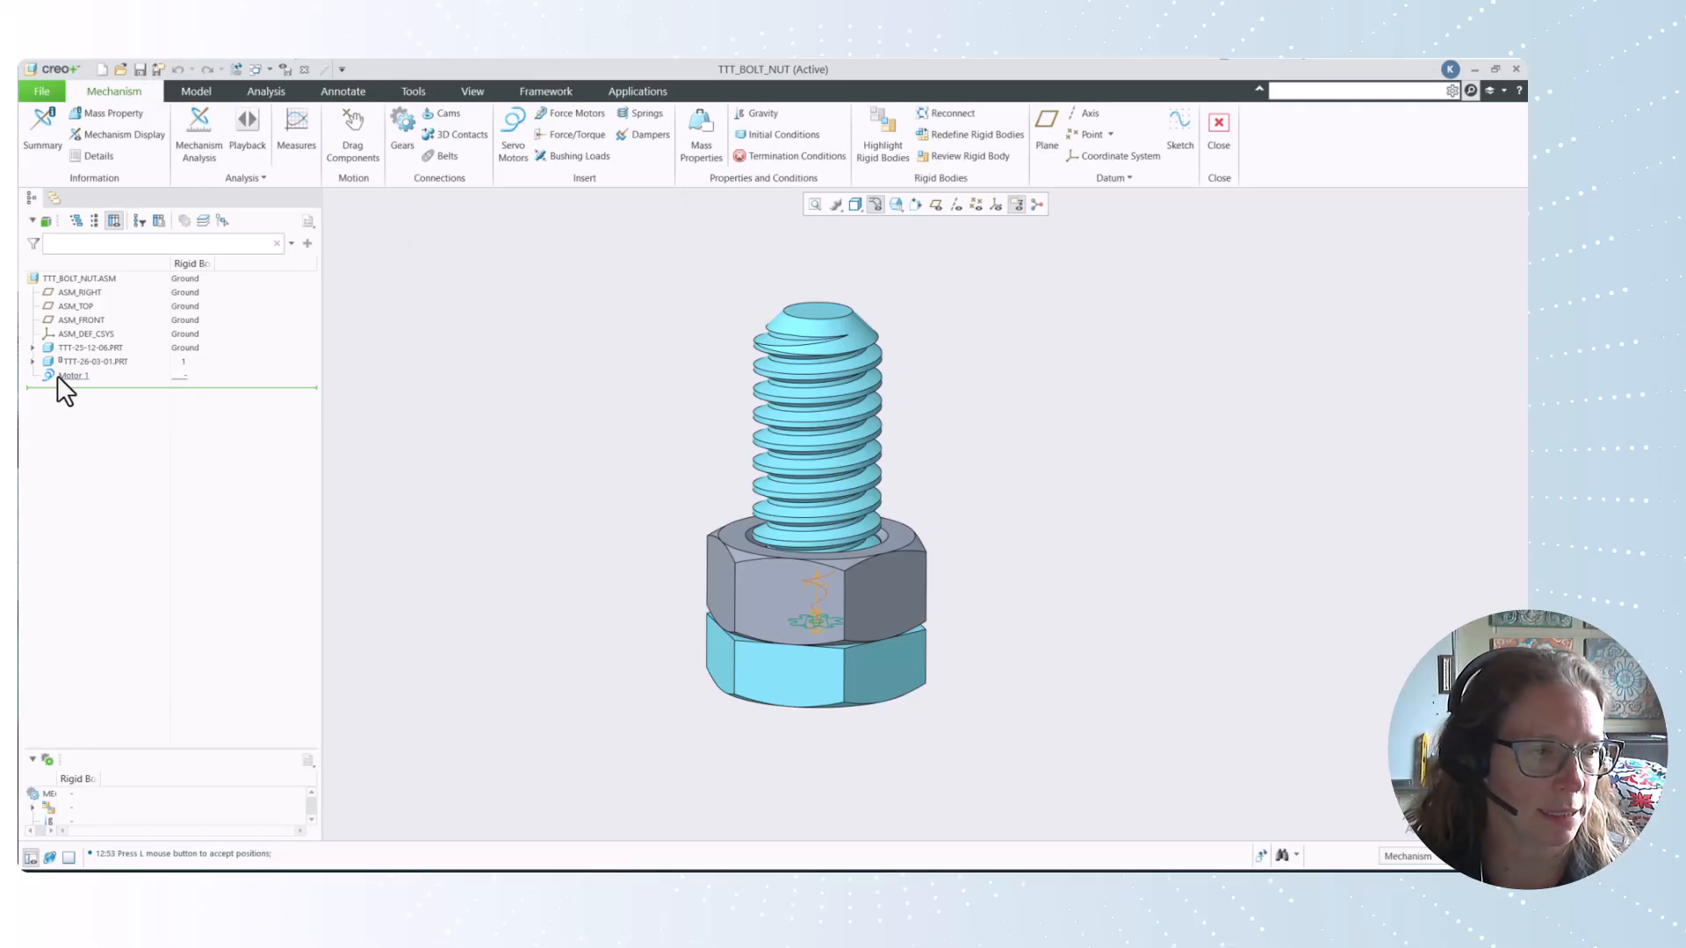
click(113, 757)
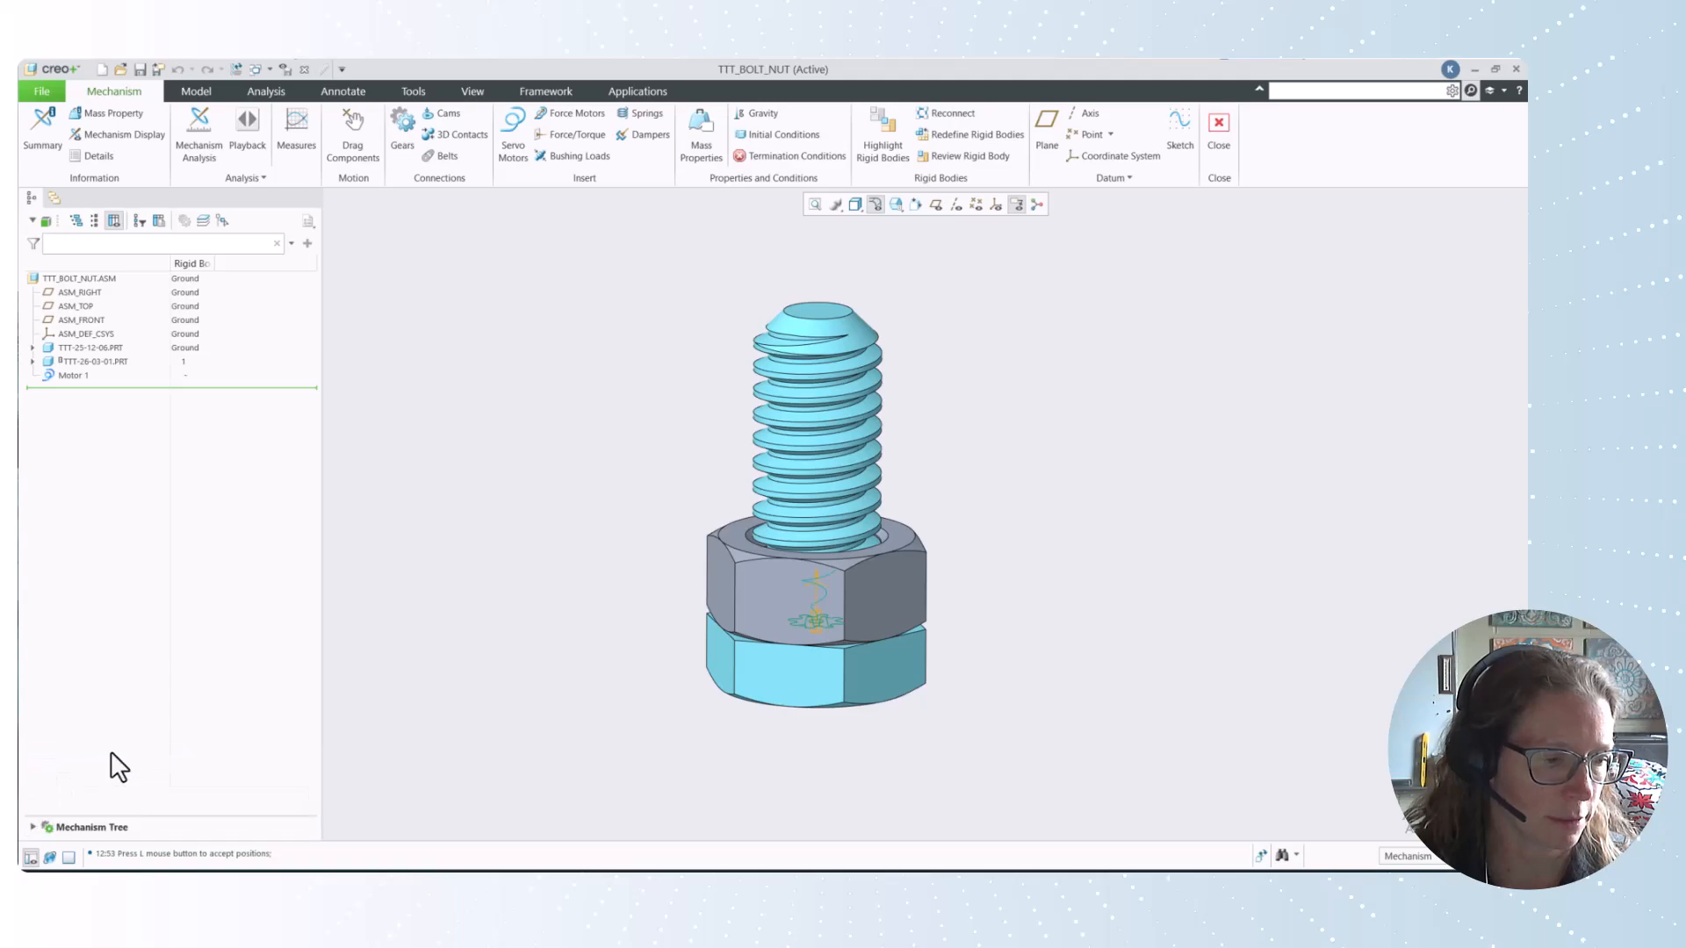
click(115, 825)
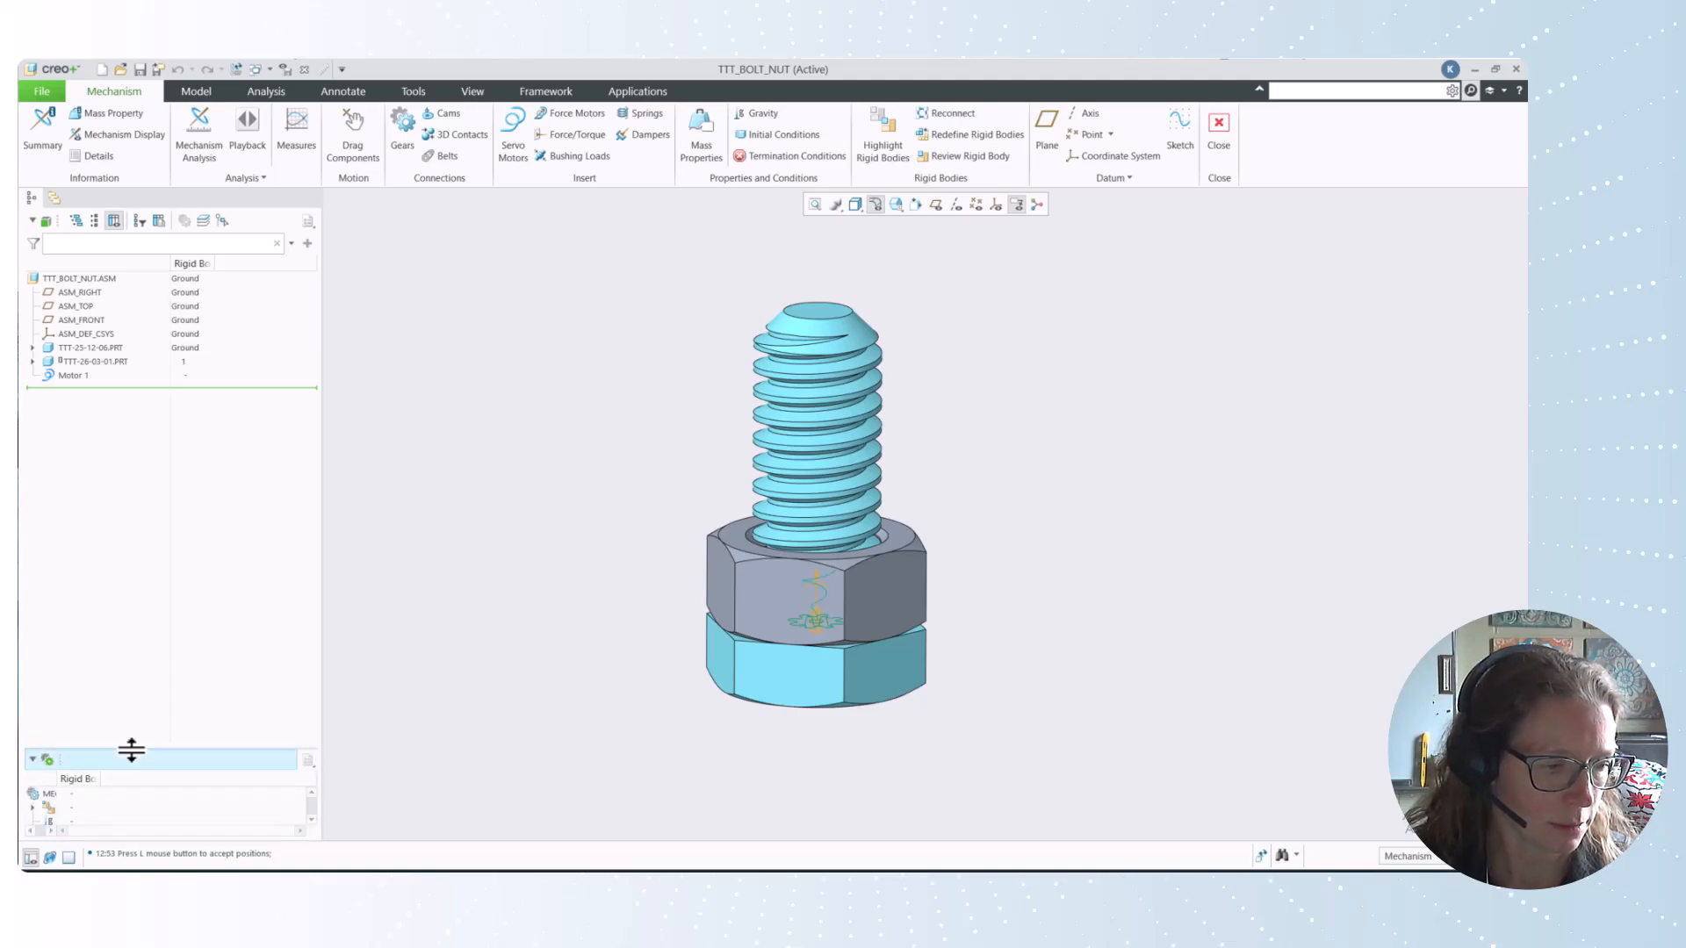
drag(132, 744, 166, 439)
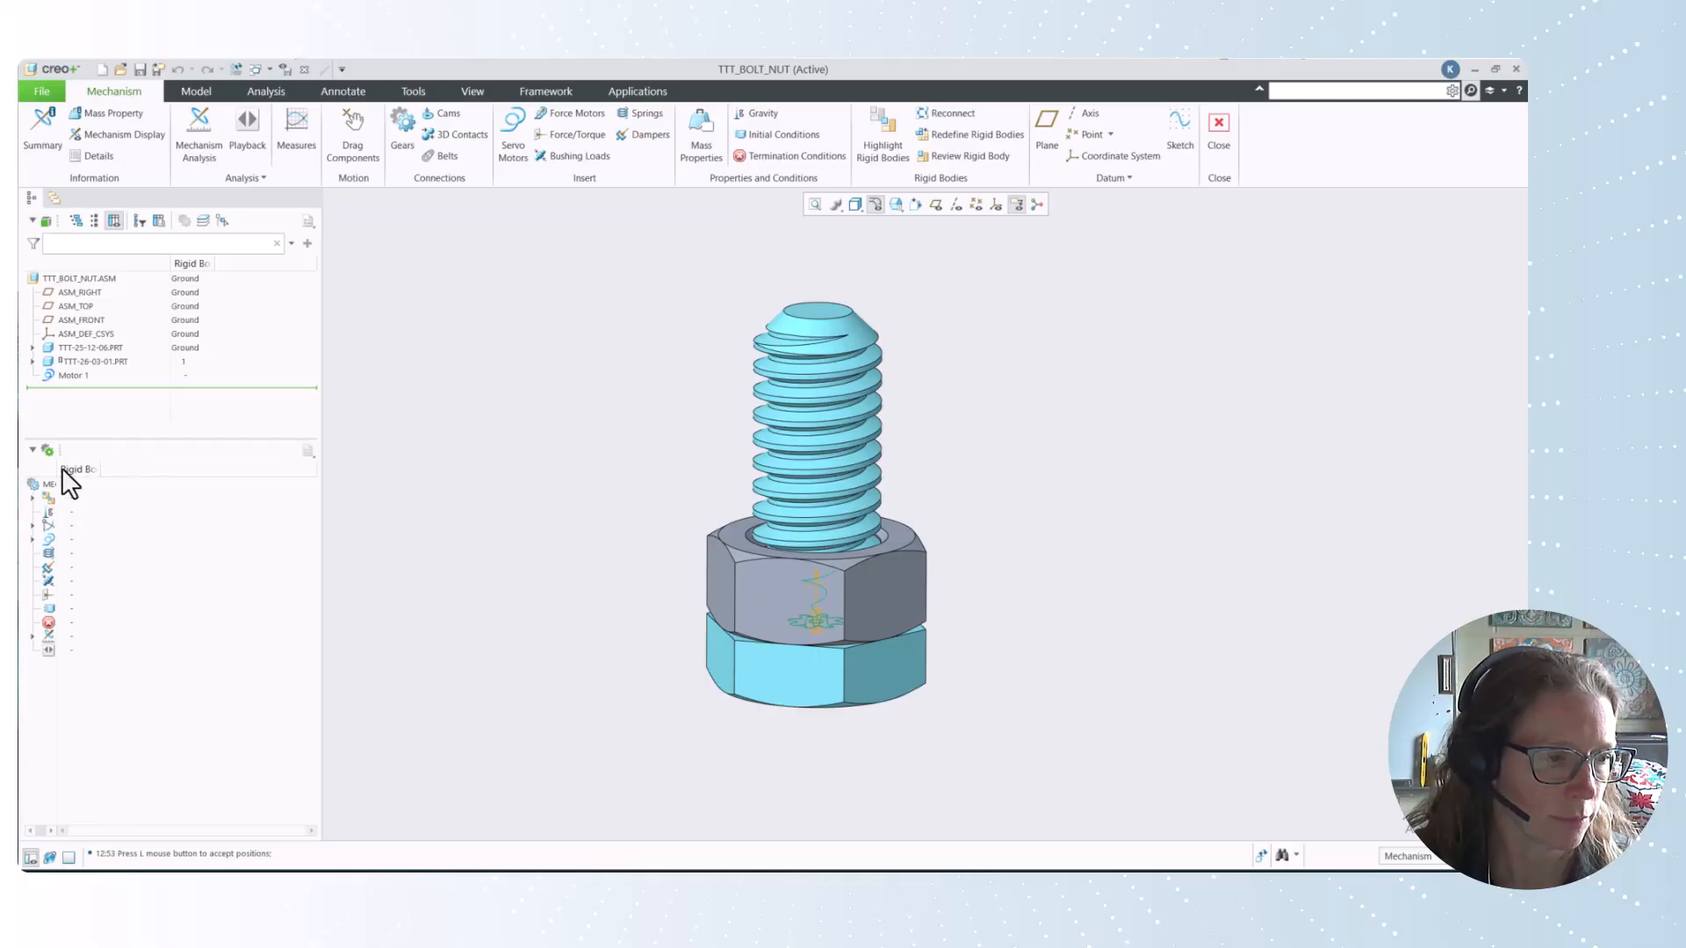
drag(49, 463, 245, 505)
Delete GearPair1 from the gear connections of the mechanism.
click(33, 525)
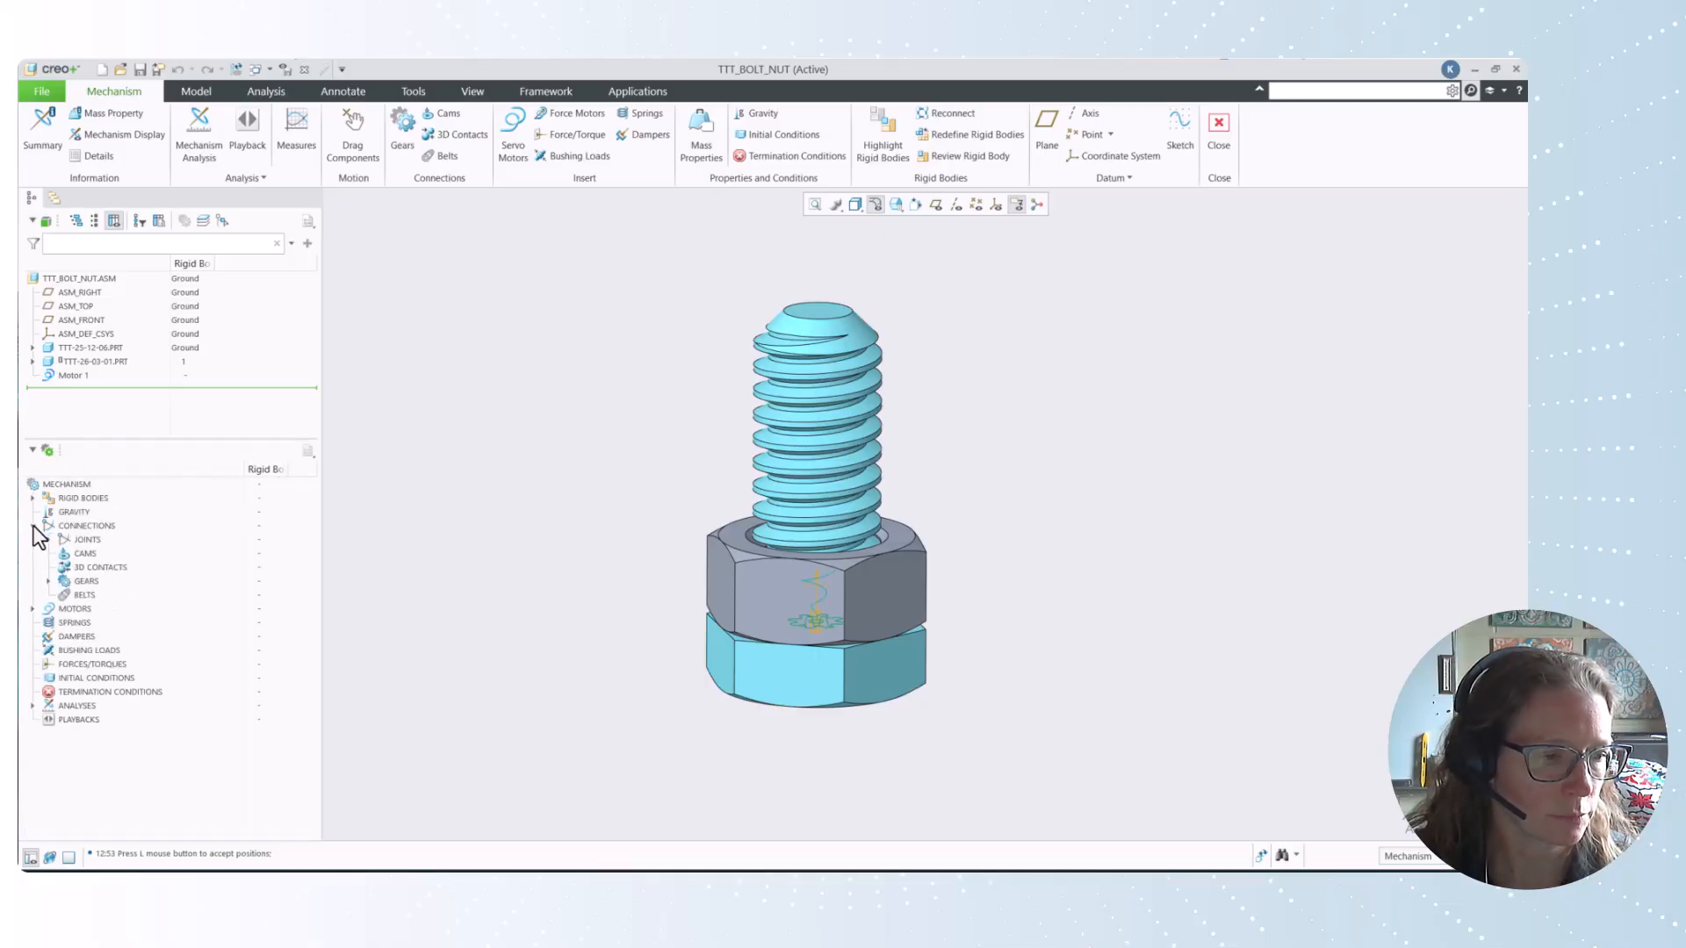
click(49, 581)
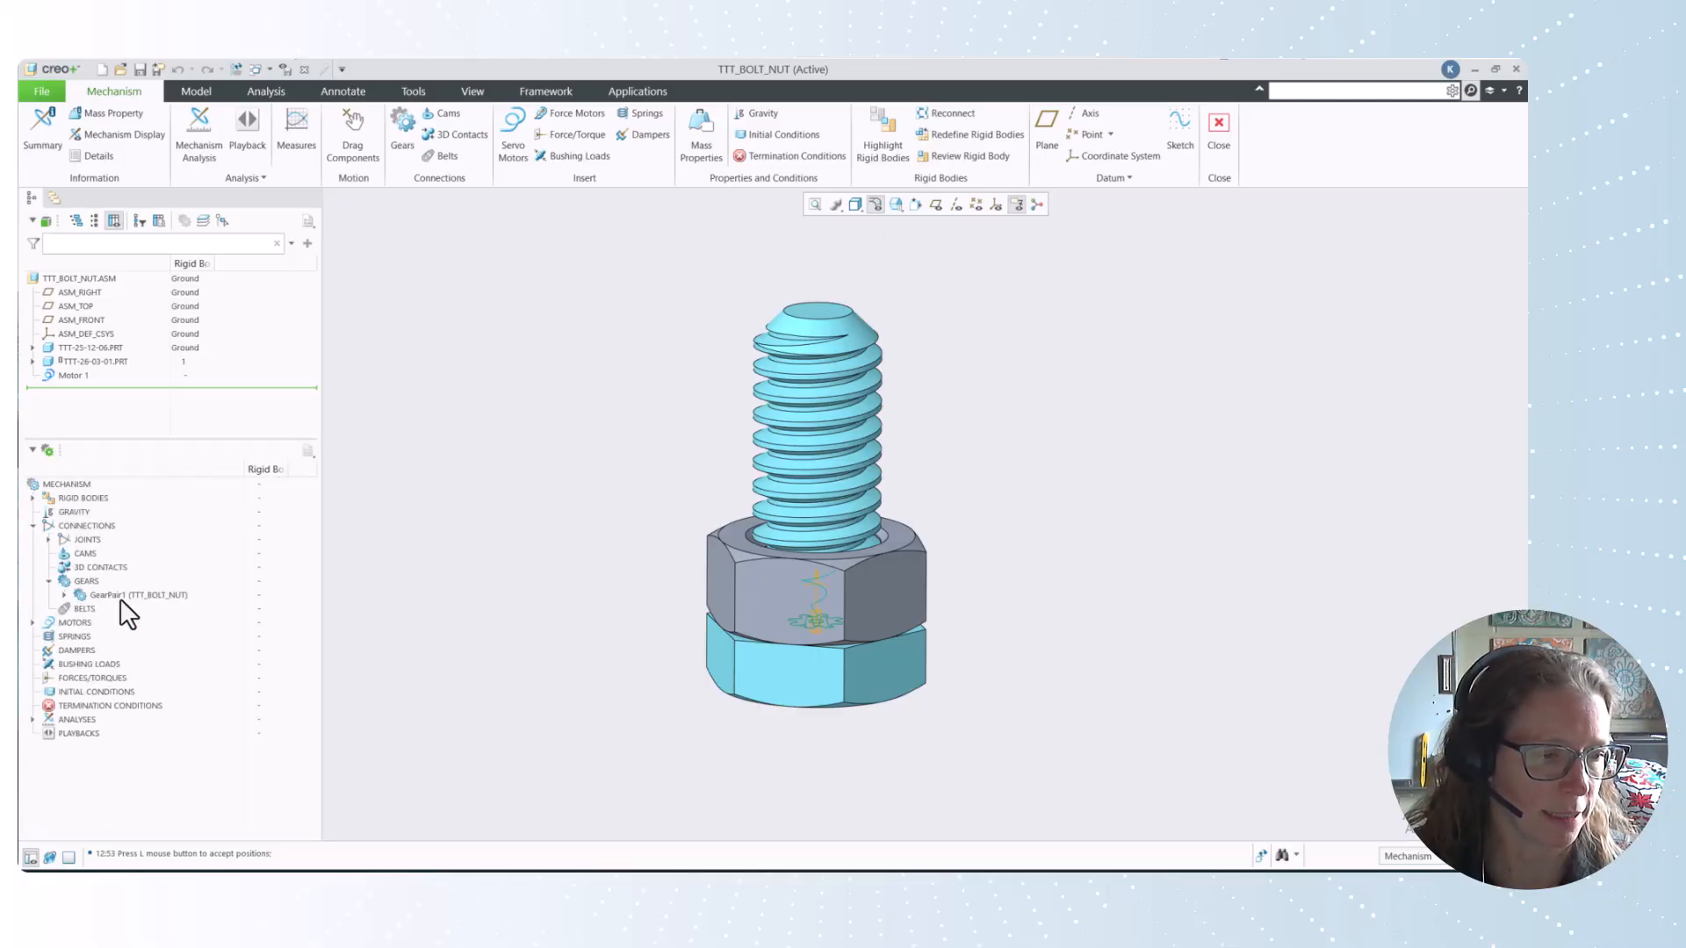
click(120, 596)
right_click(138, 592)
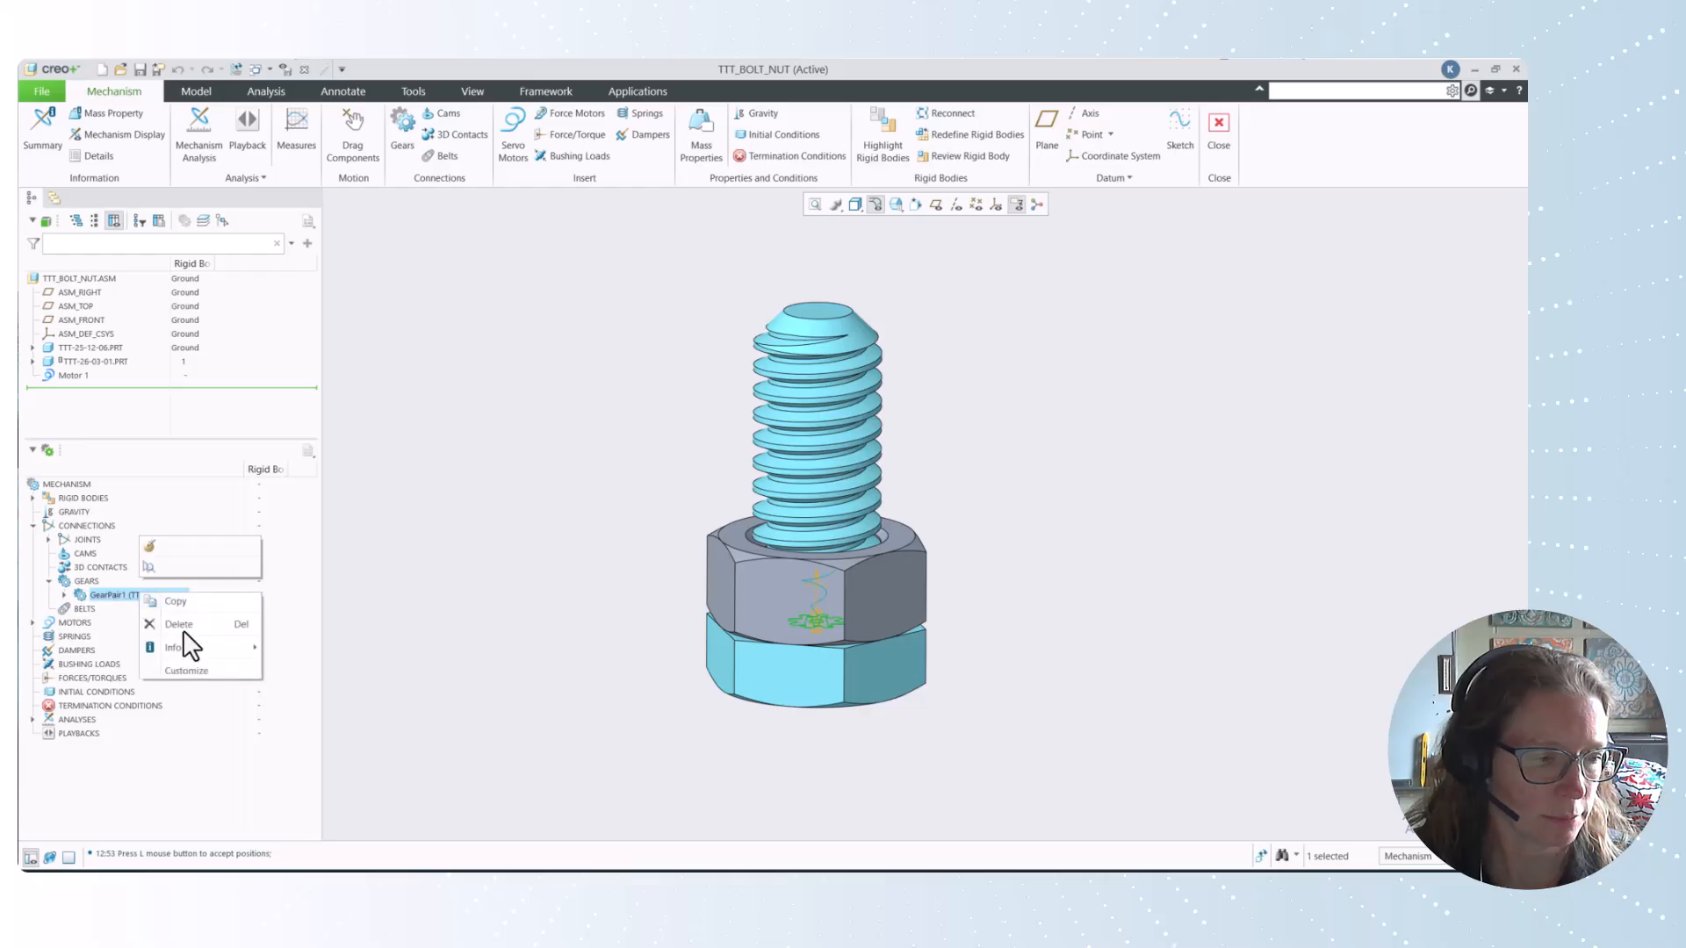
click(180, 641)
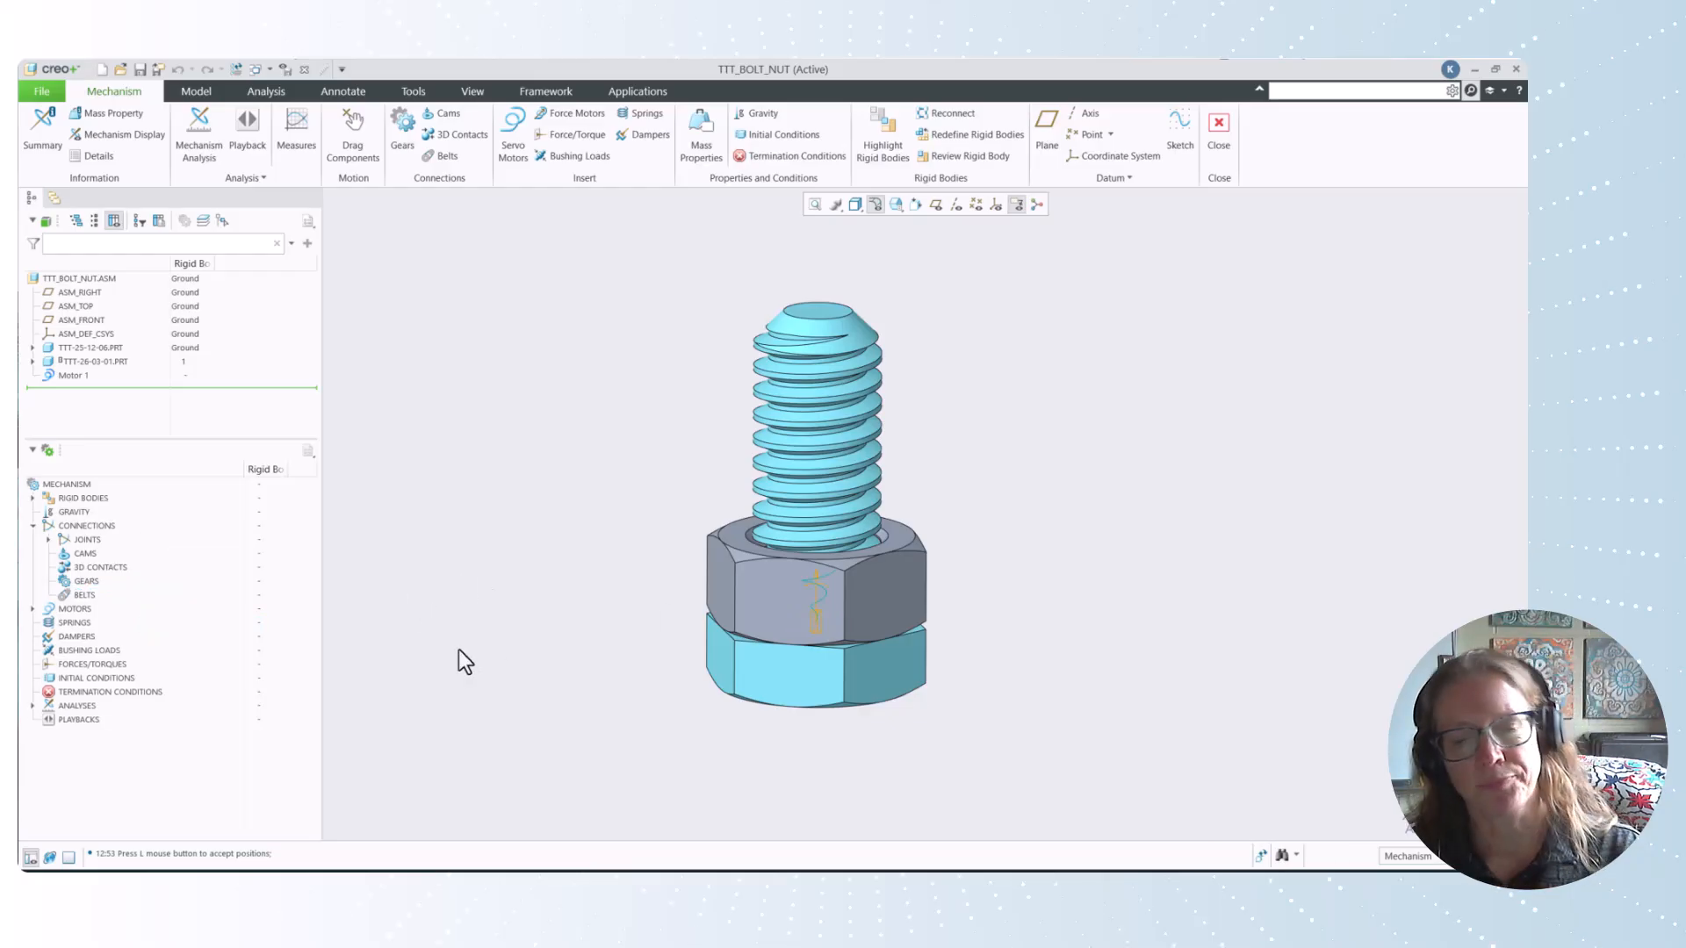
Move the nut up the bolt to the upper part of the thread and clear the selection.
click(902, 582)
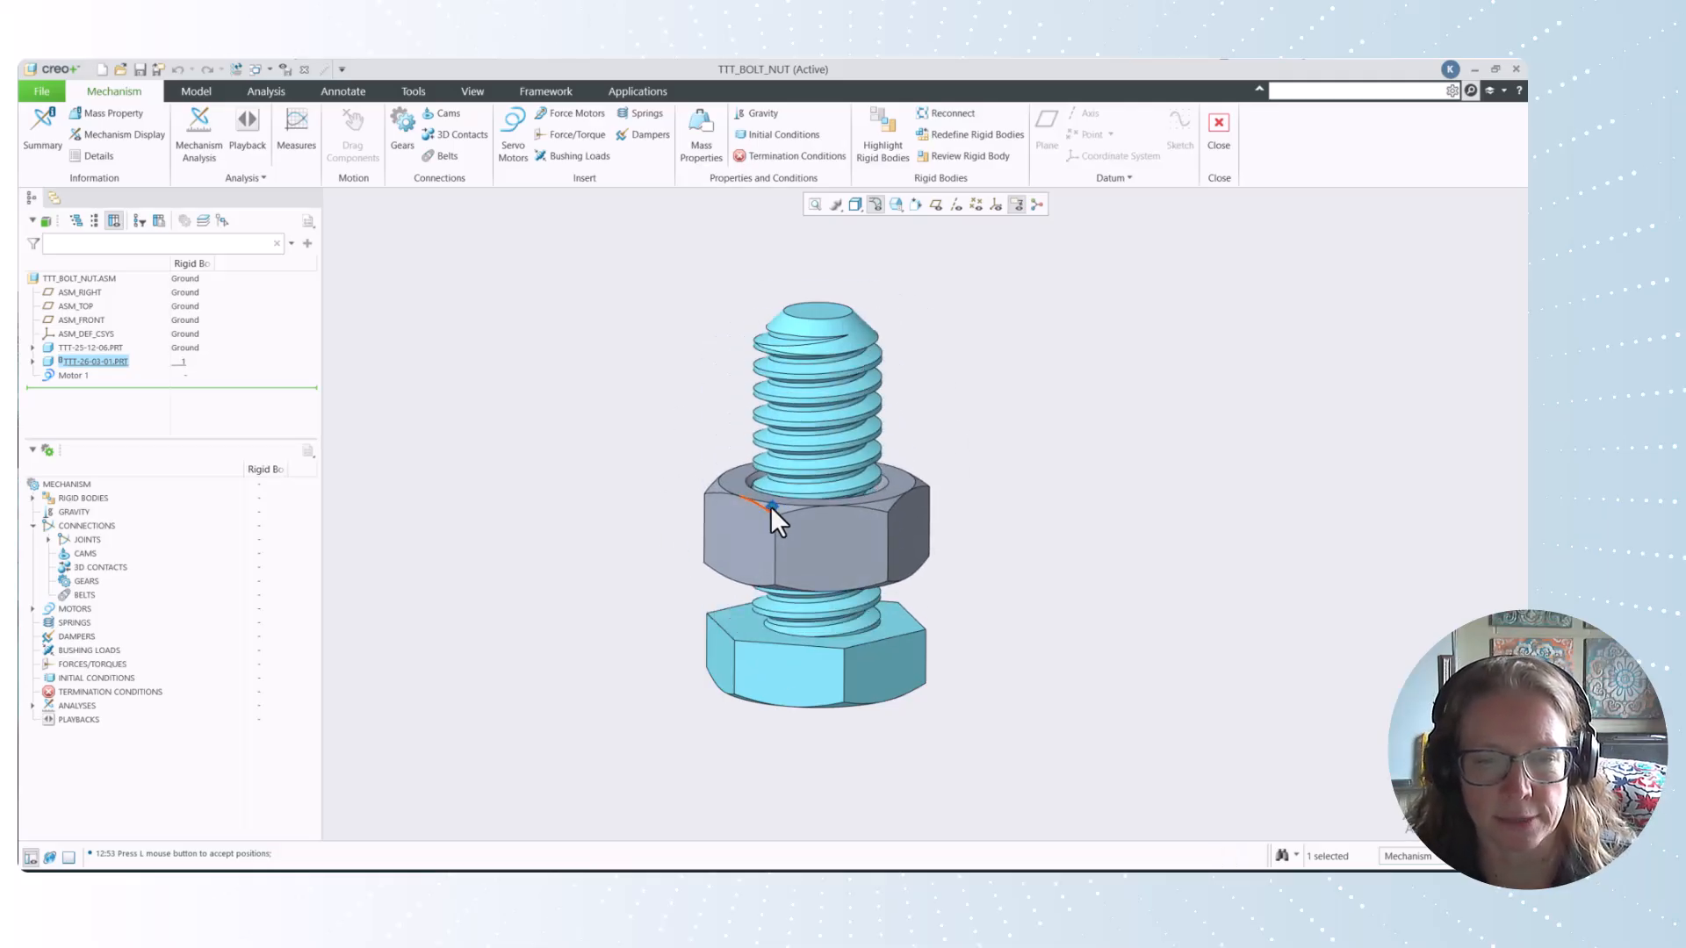
click(756, 433)
scroll(1029, 444, down, 2)
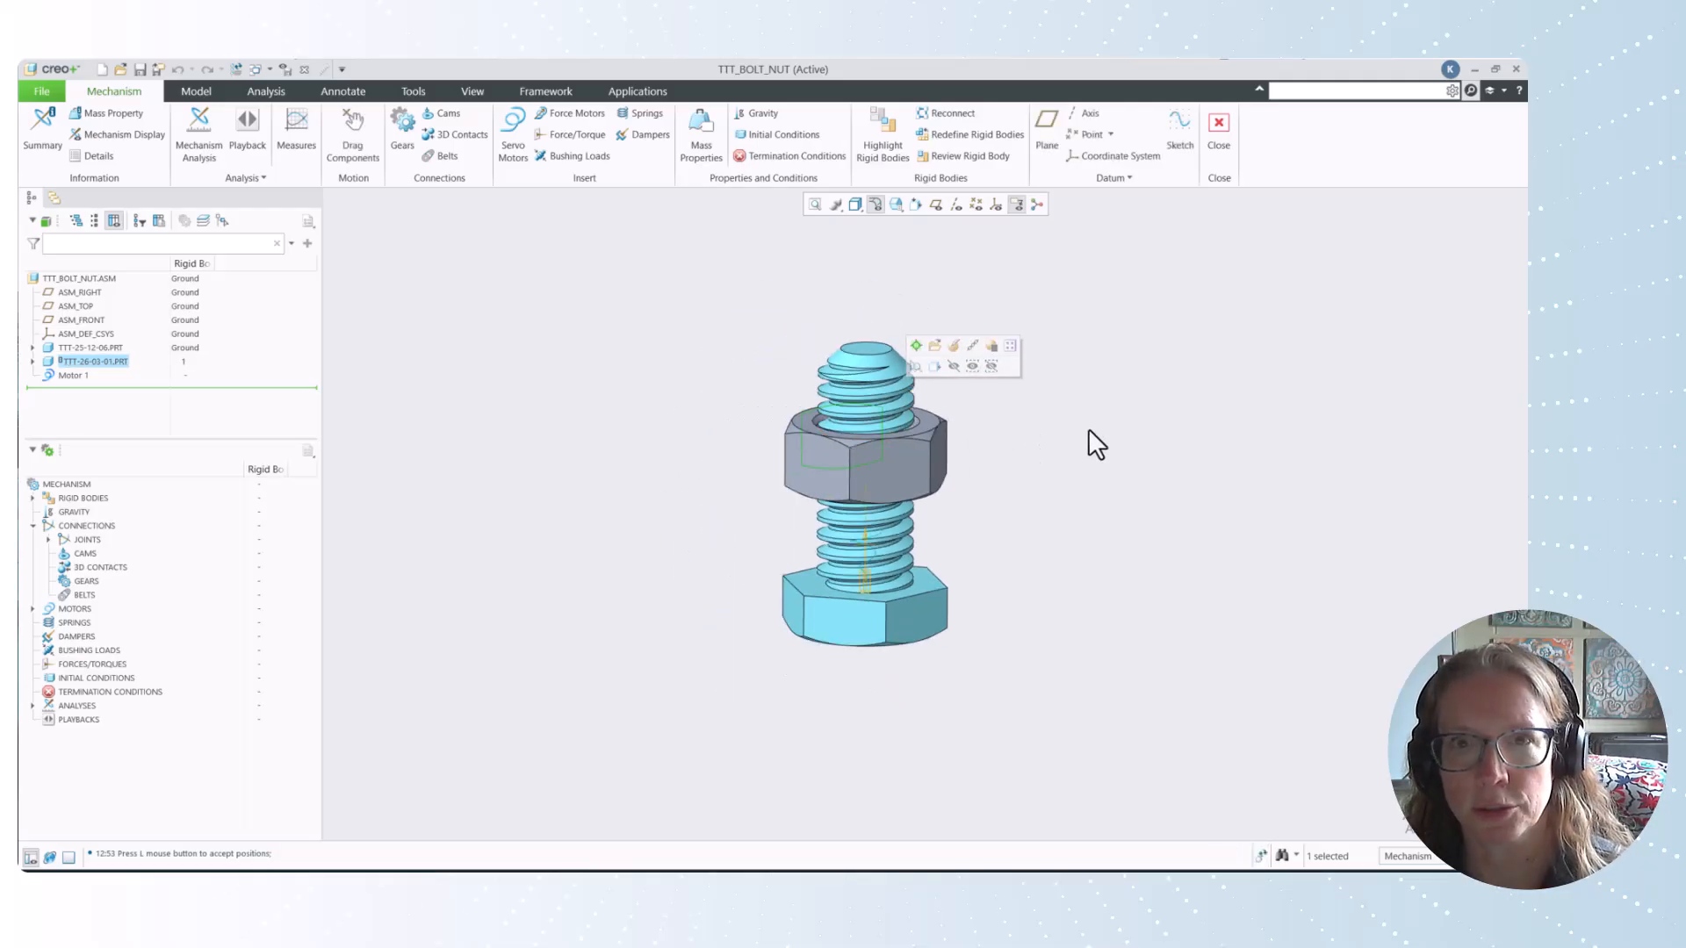
click(1093, 429)
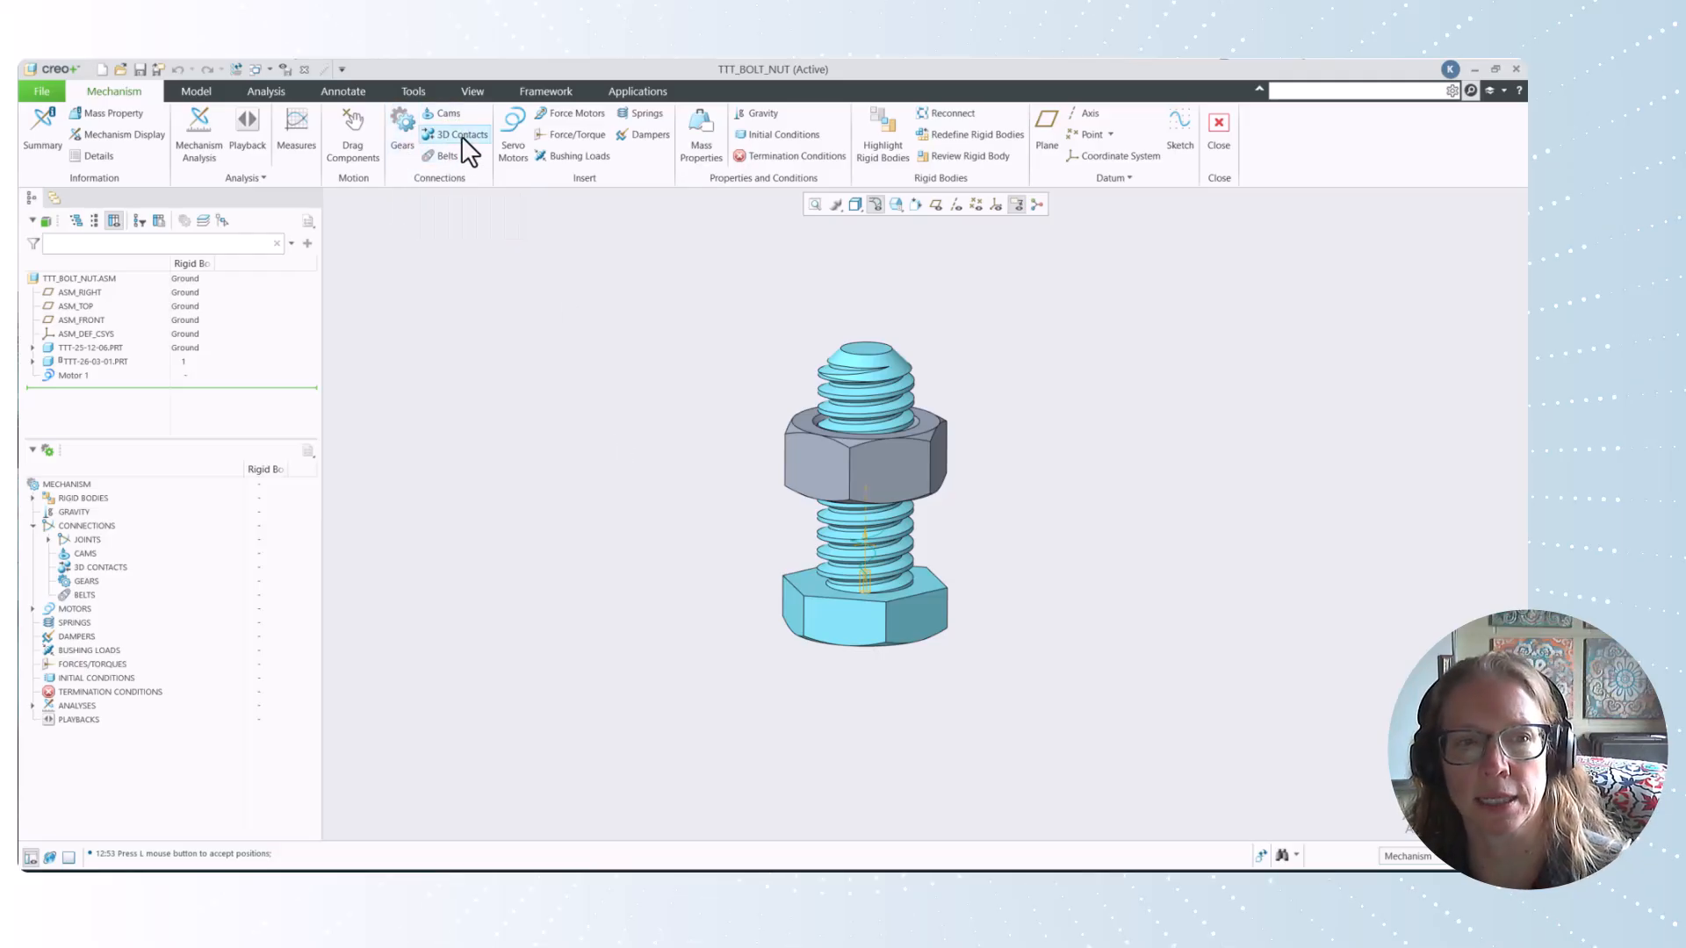
Start a new gear pair definition, keeping the Generic type.
click(401, 141)
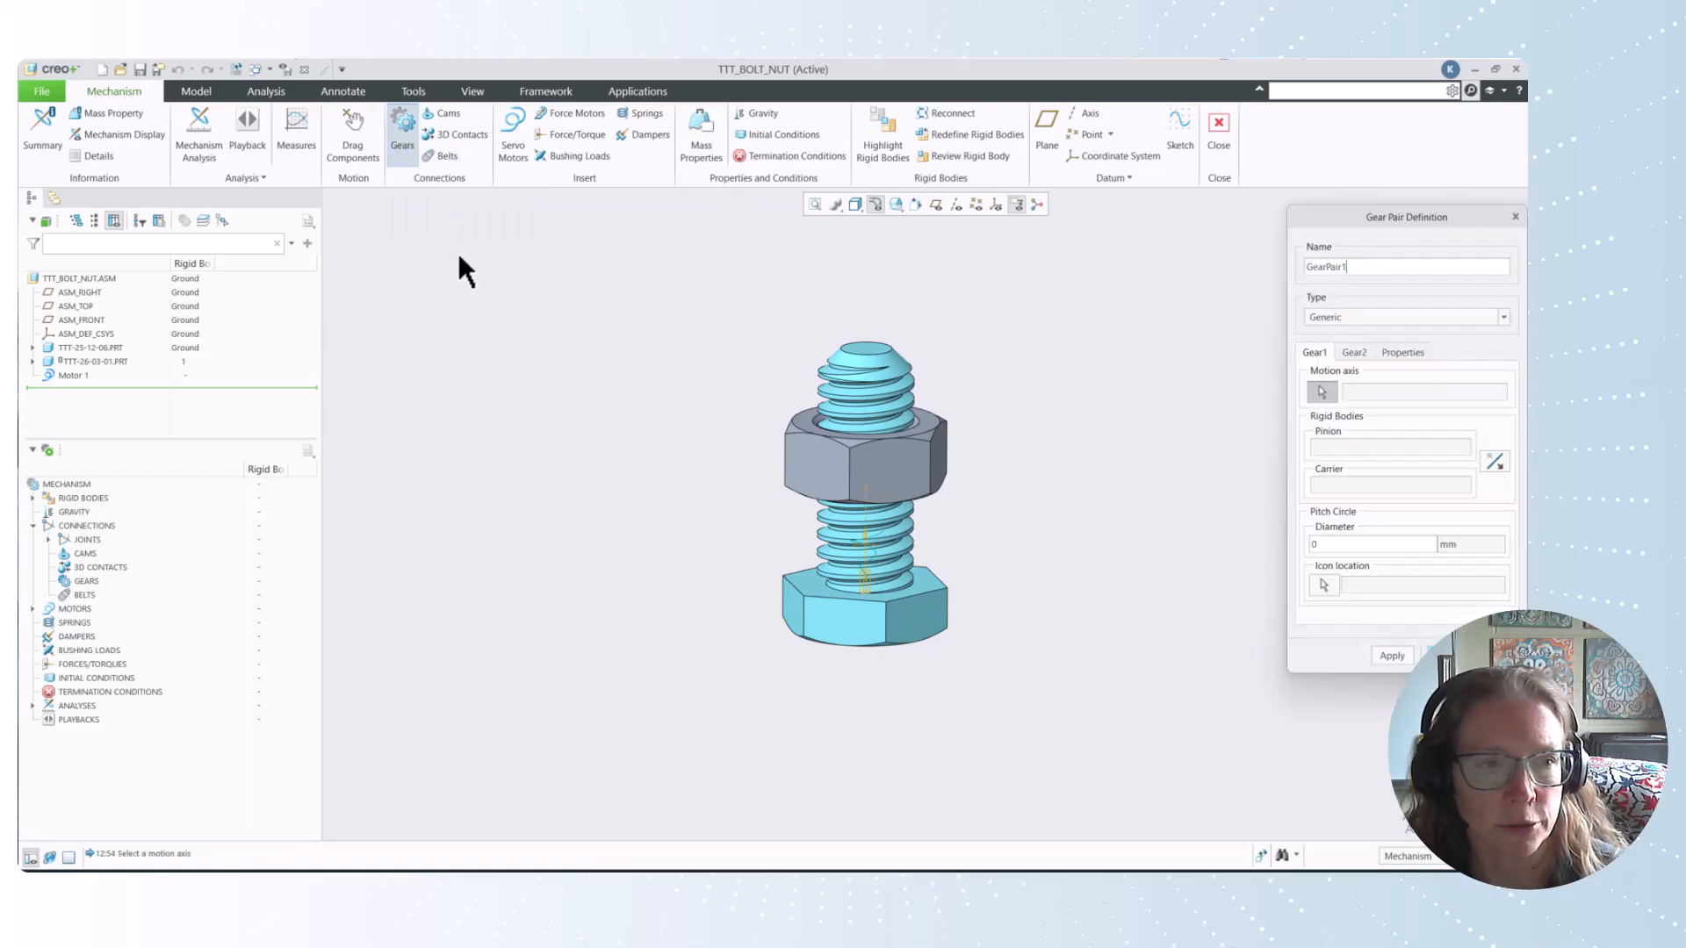
drag(1335, 218, 1251, 230)
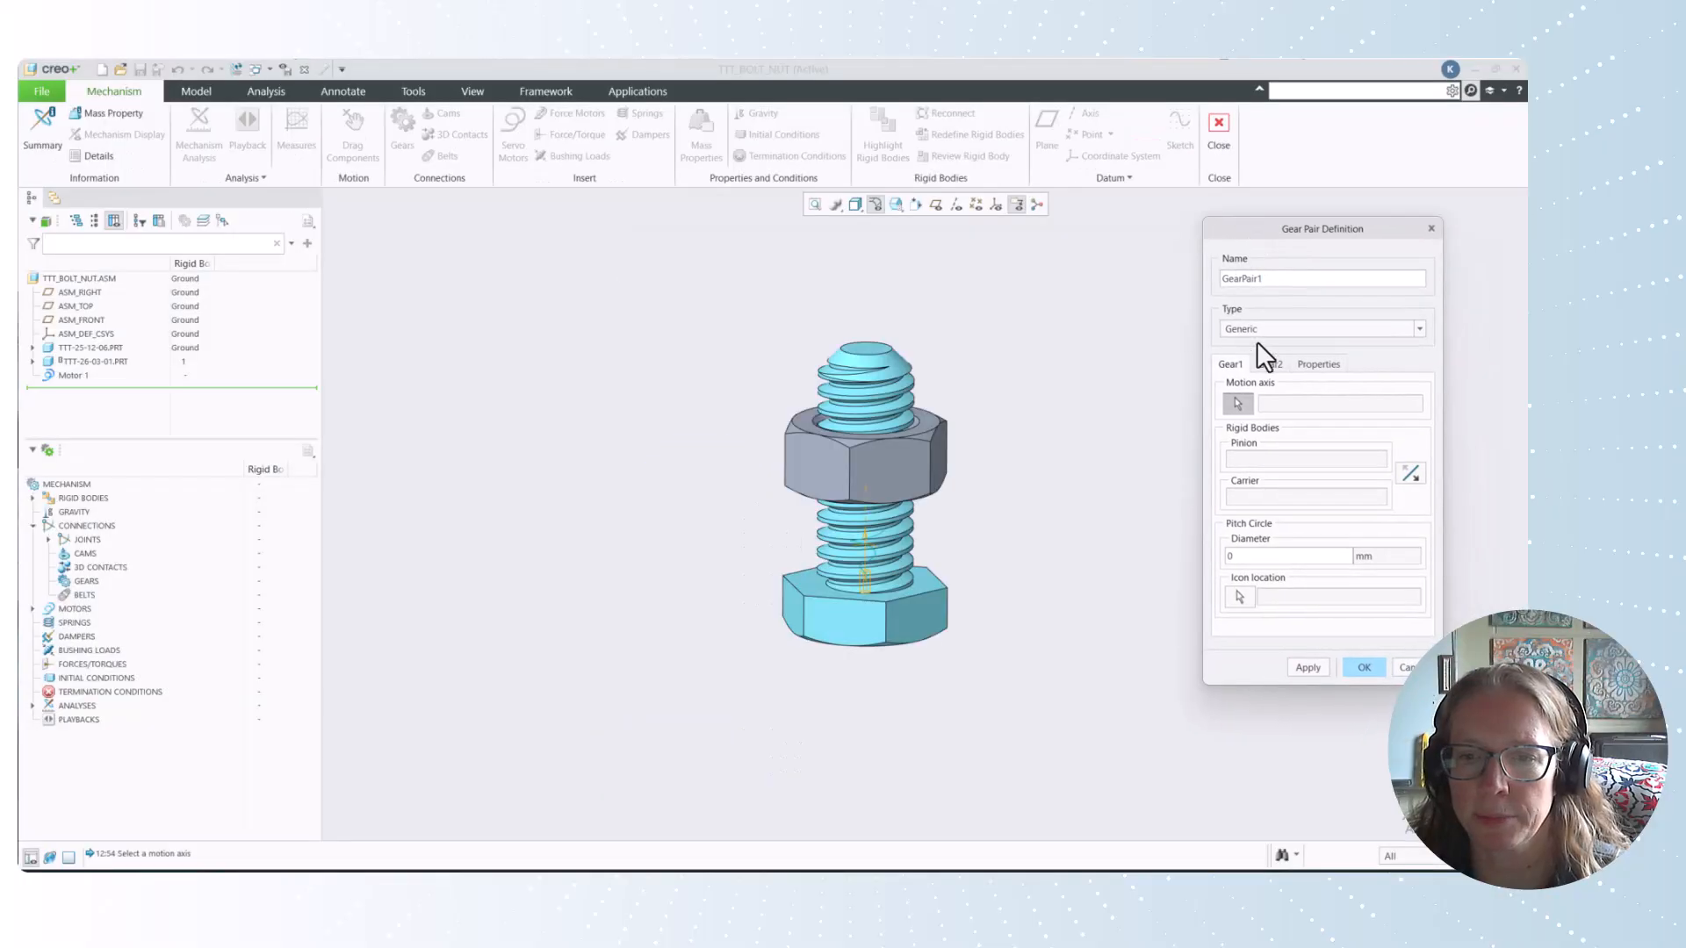
click(1268, 331)
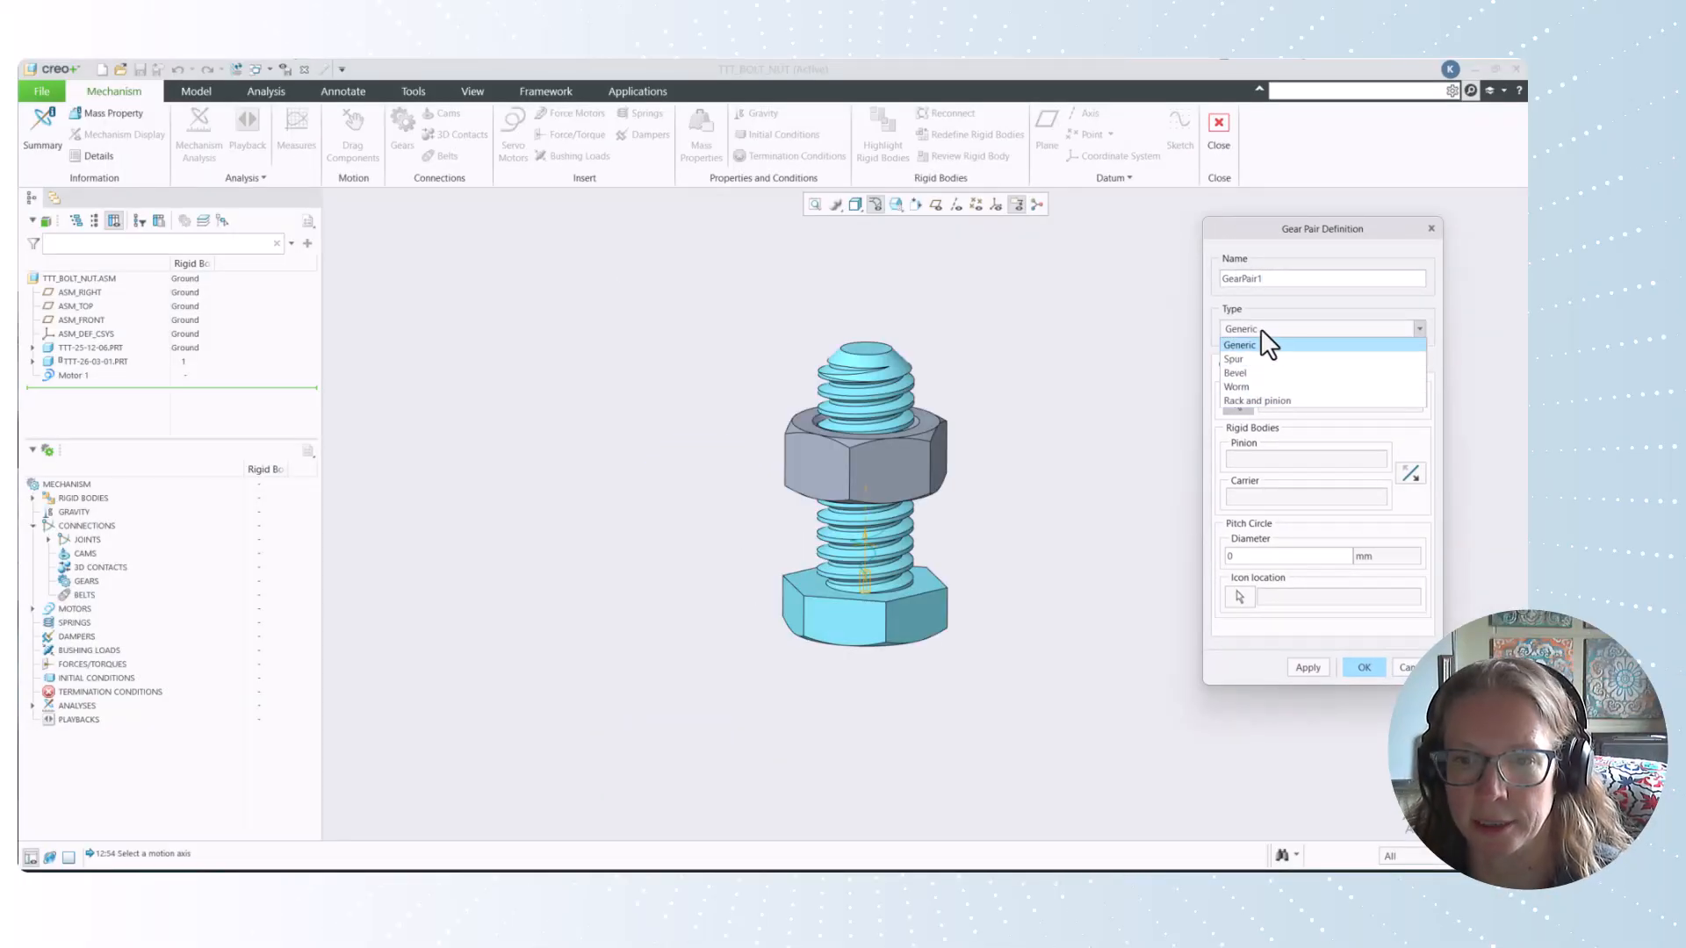
click(1261, 329)
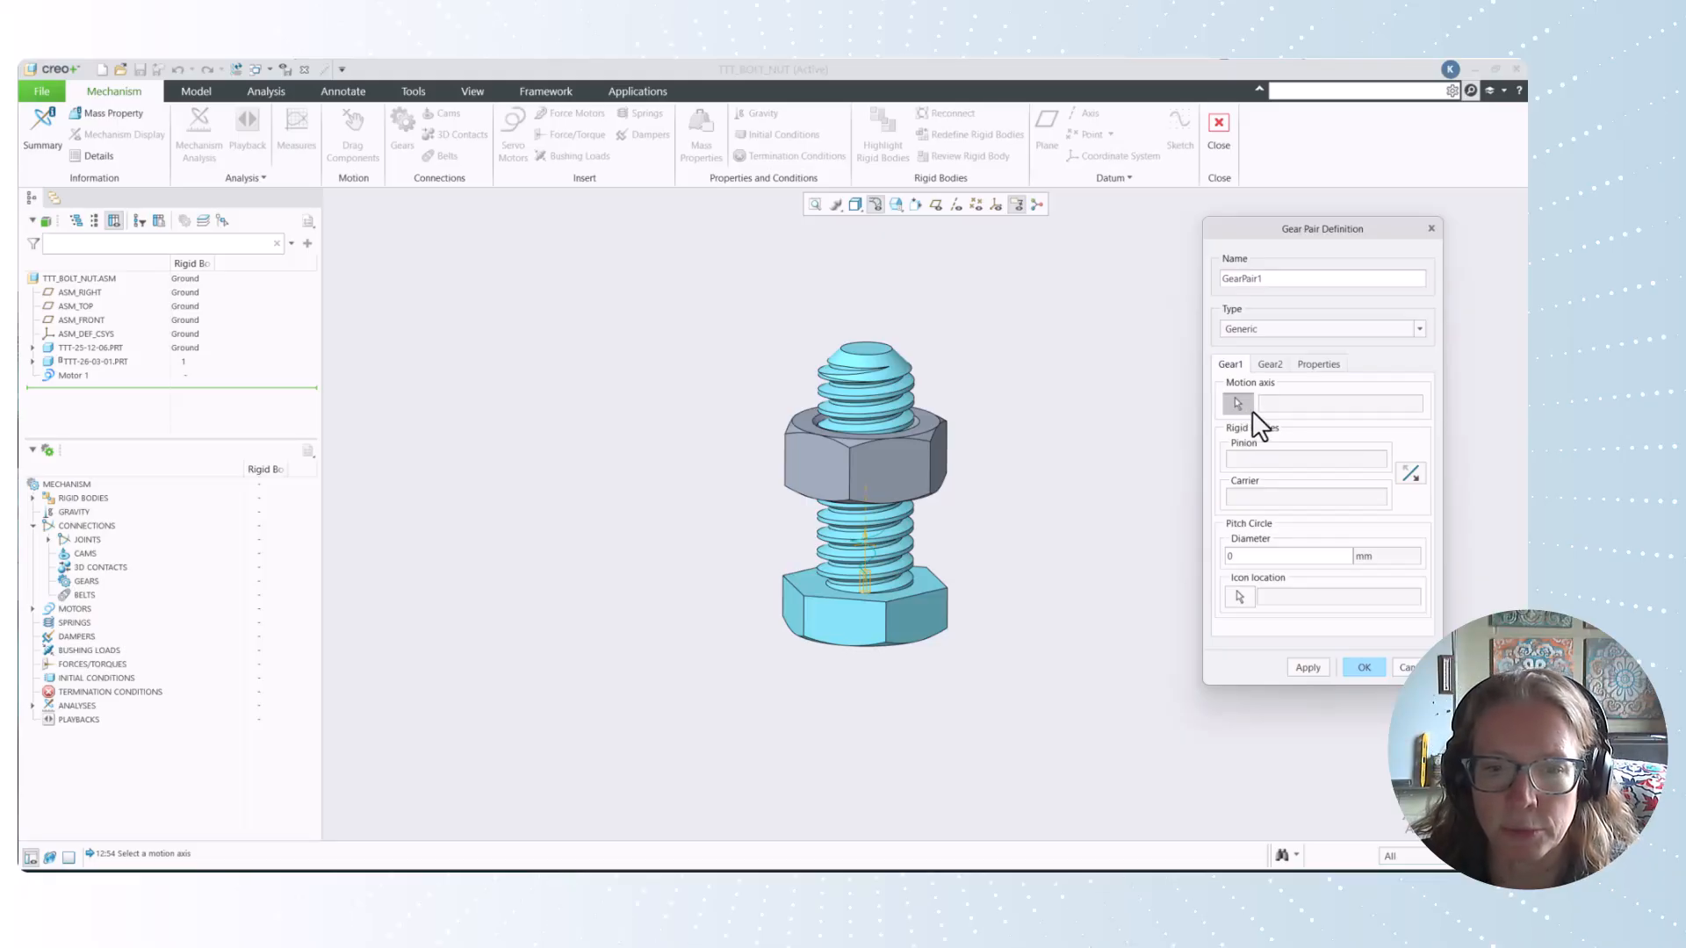
Assign the rotation axis of the Connection_2 joint as the motion axis of Gear1.
click(48, 539)
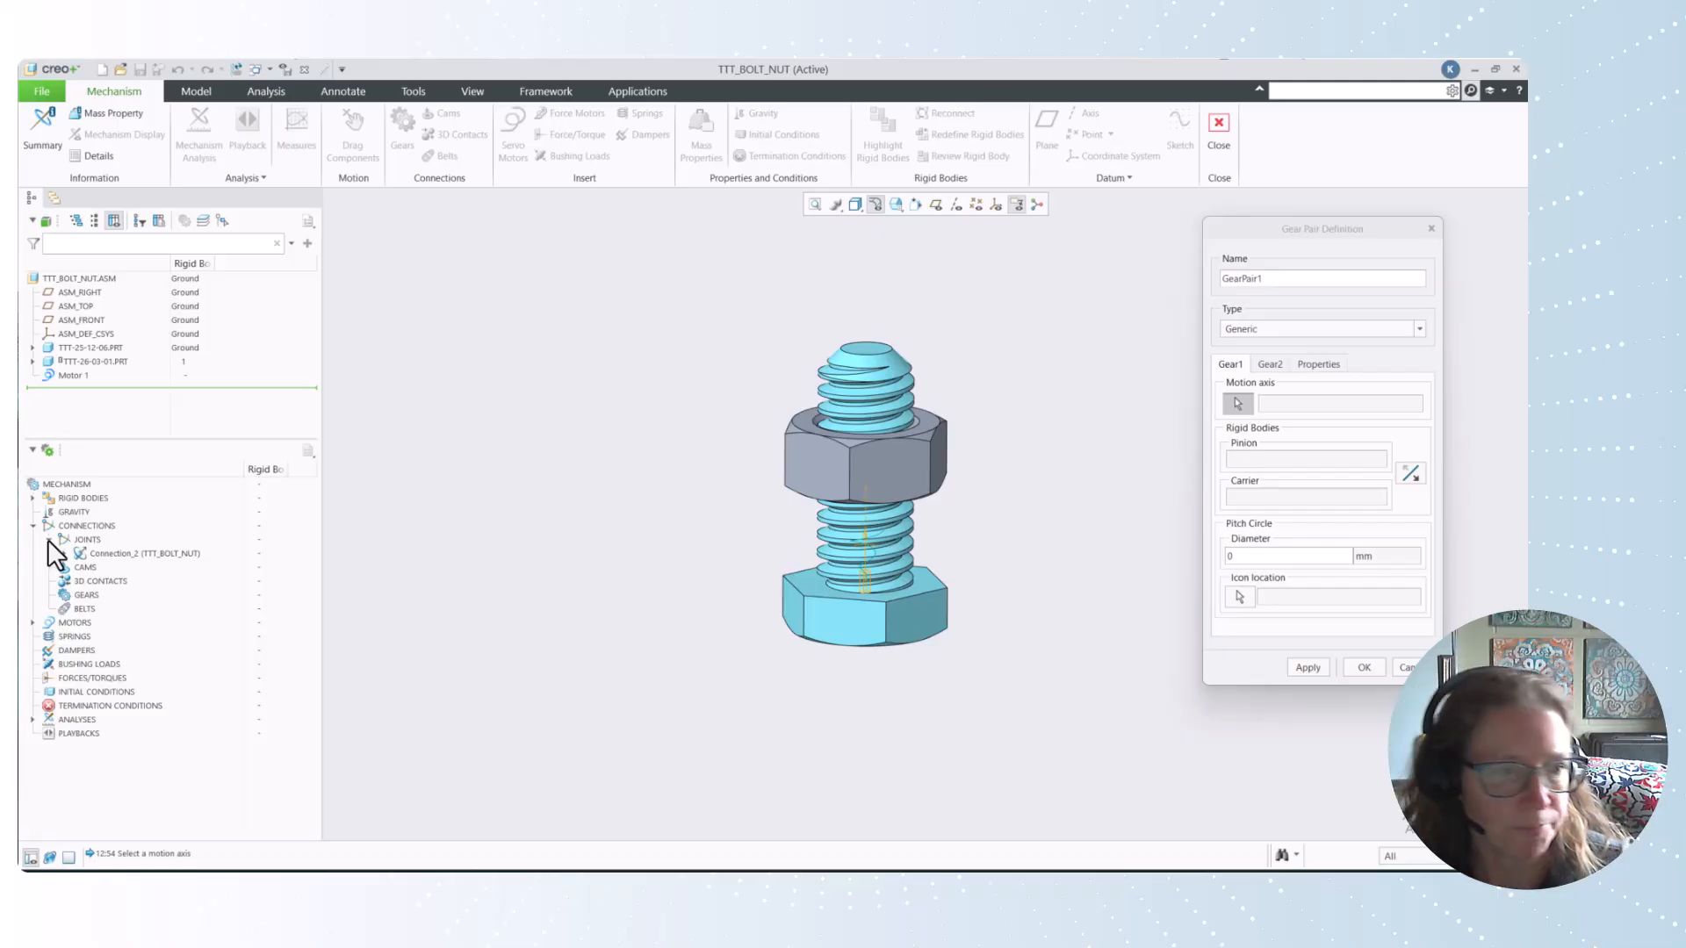
click(63, 554)
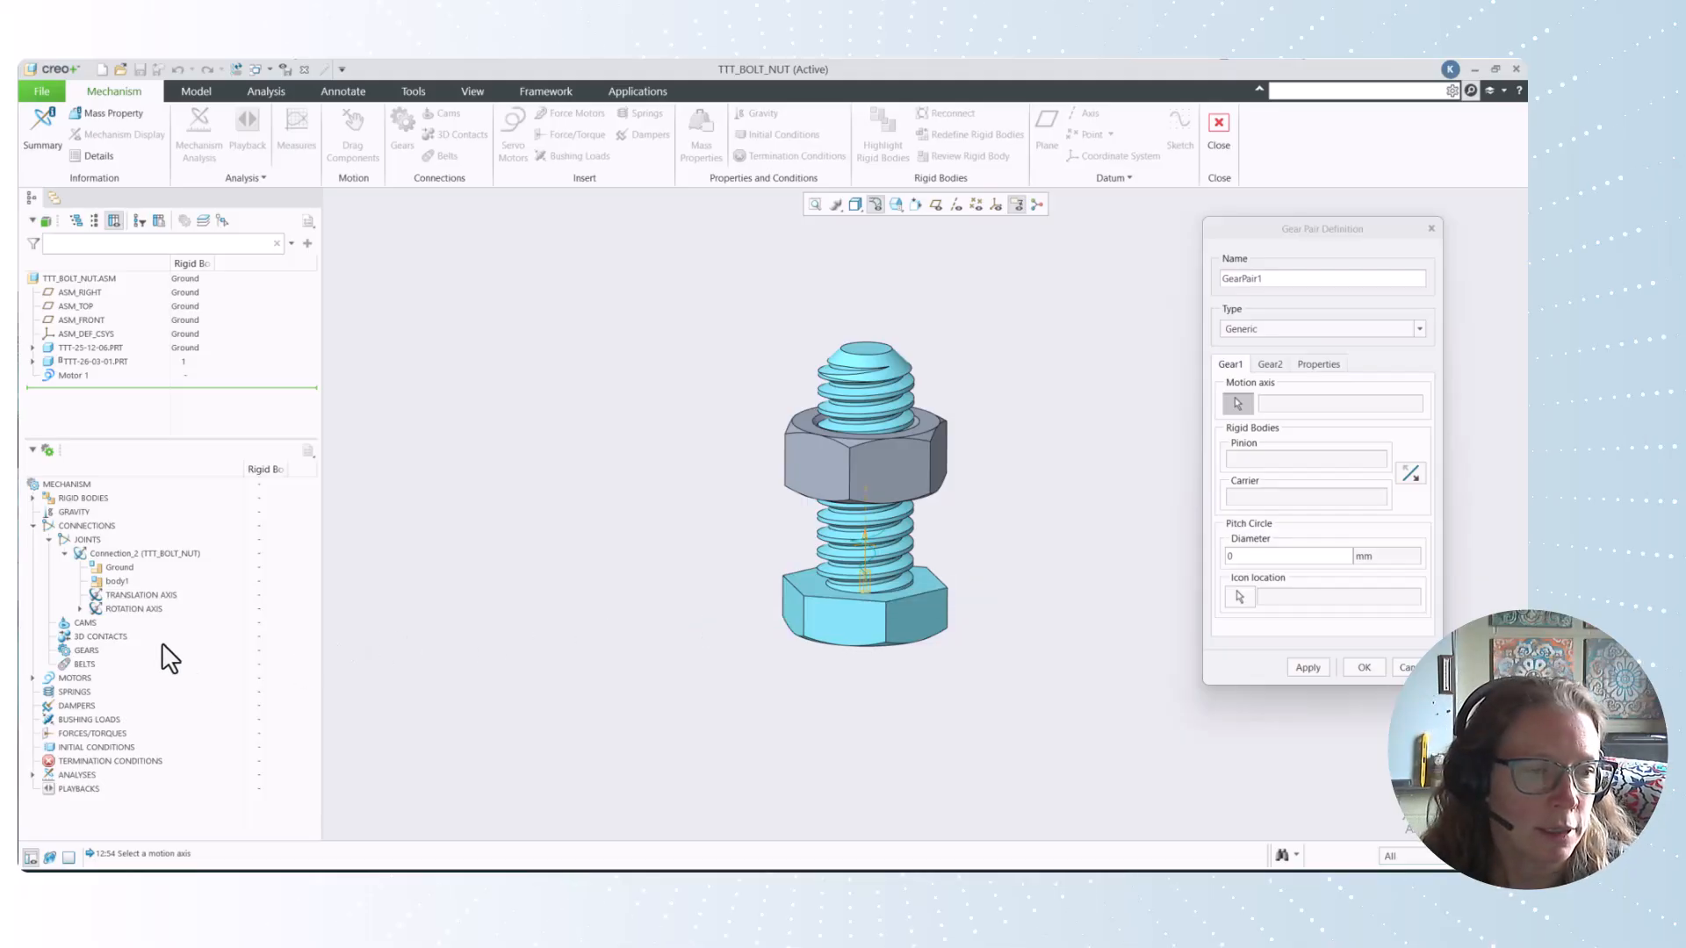
click(133, 610)
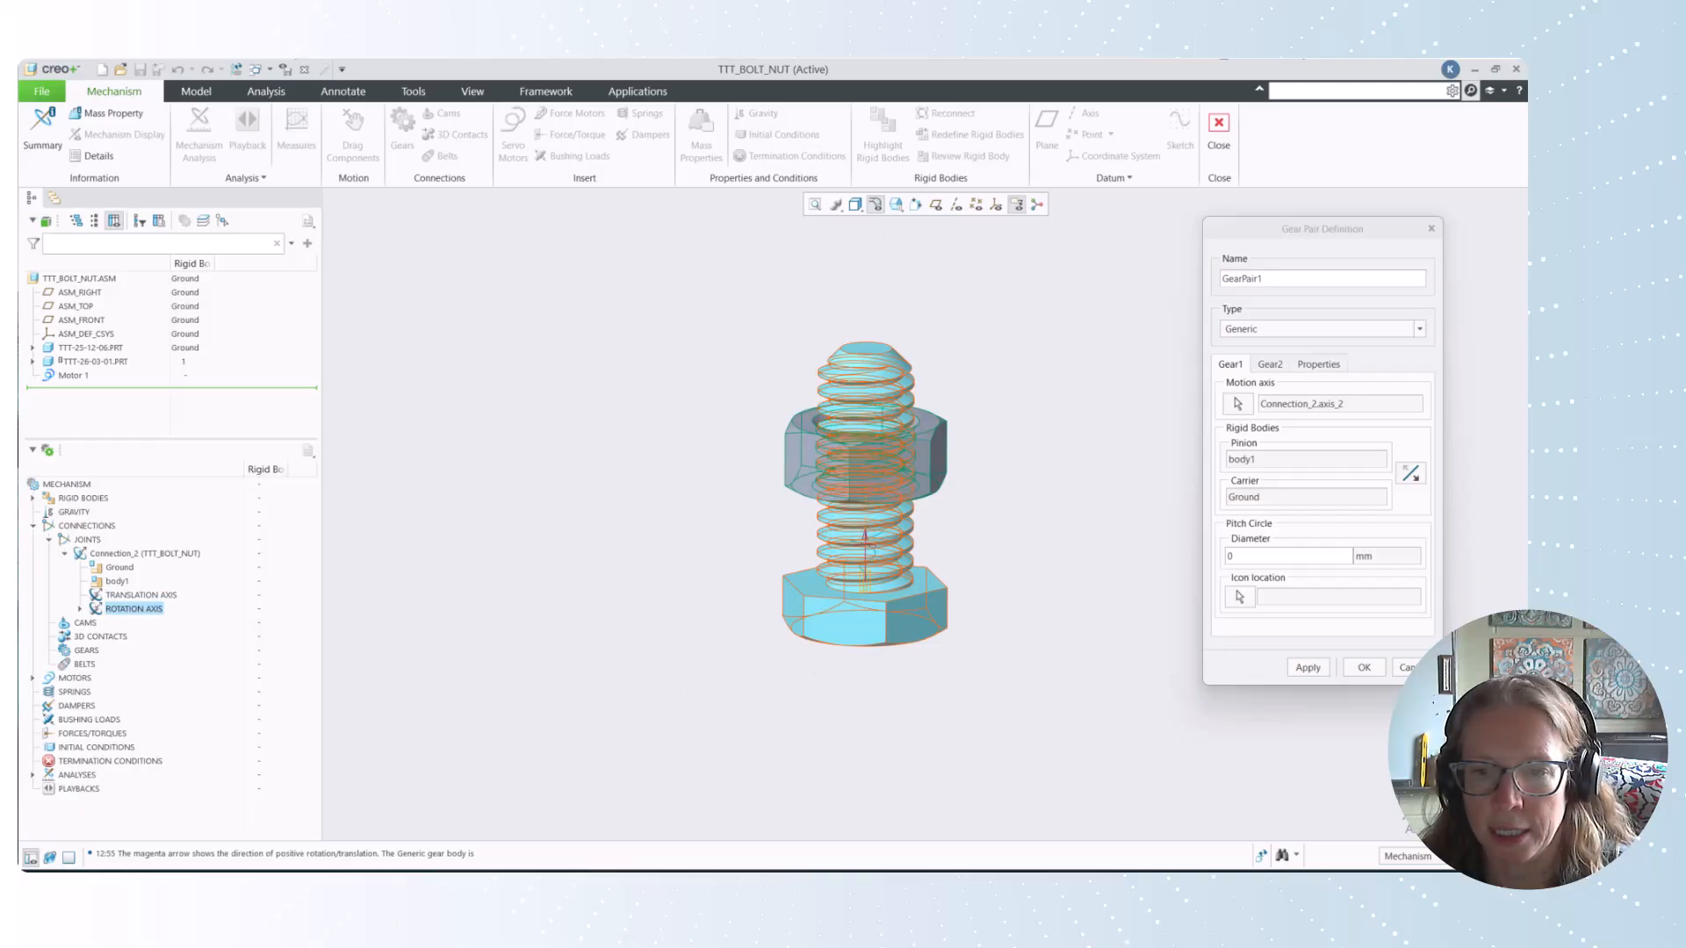
Assign the translation axis of Connection_2 to Gear2 and complete the gear pair with a user-defined rack ratio of 5 mm/rev.
click(1273, 367)
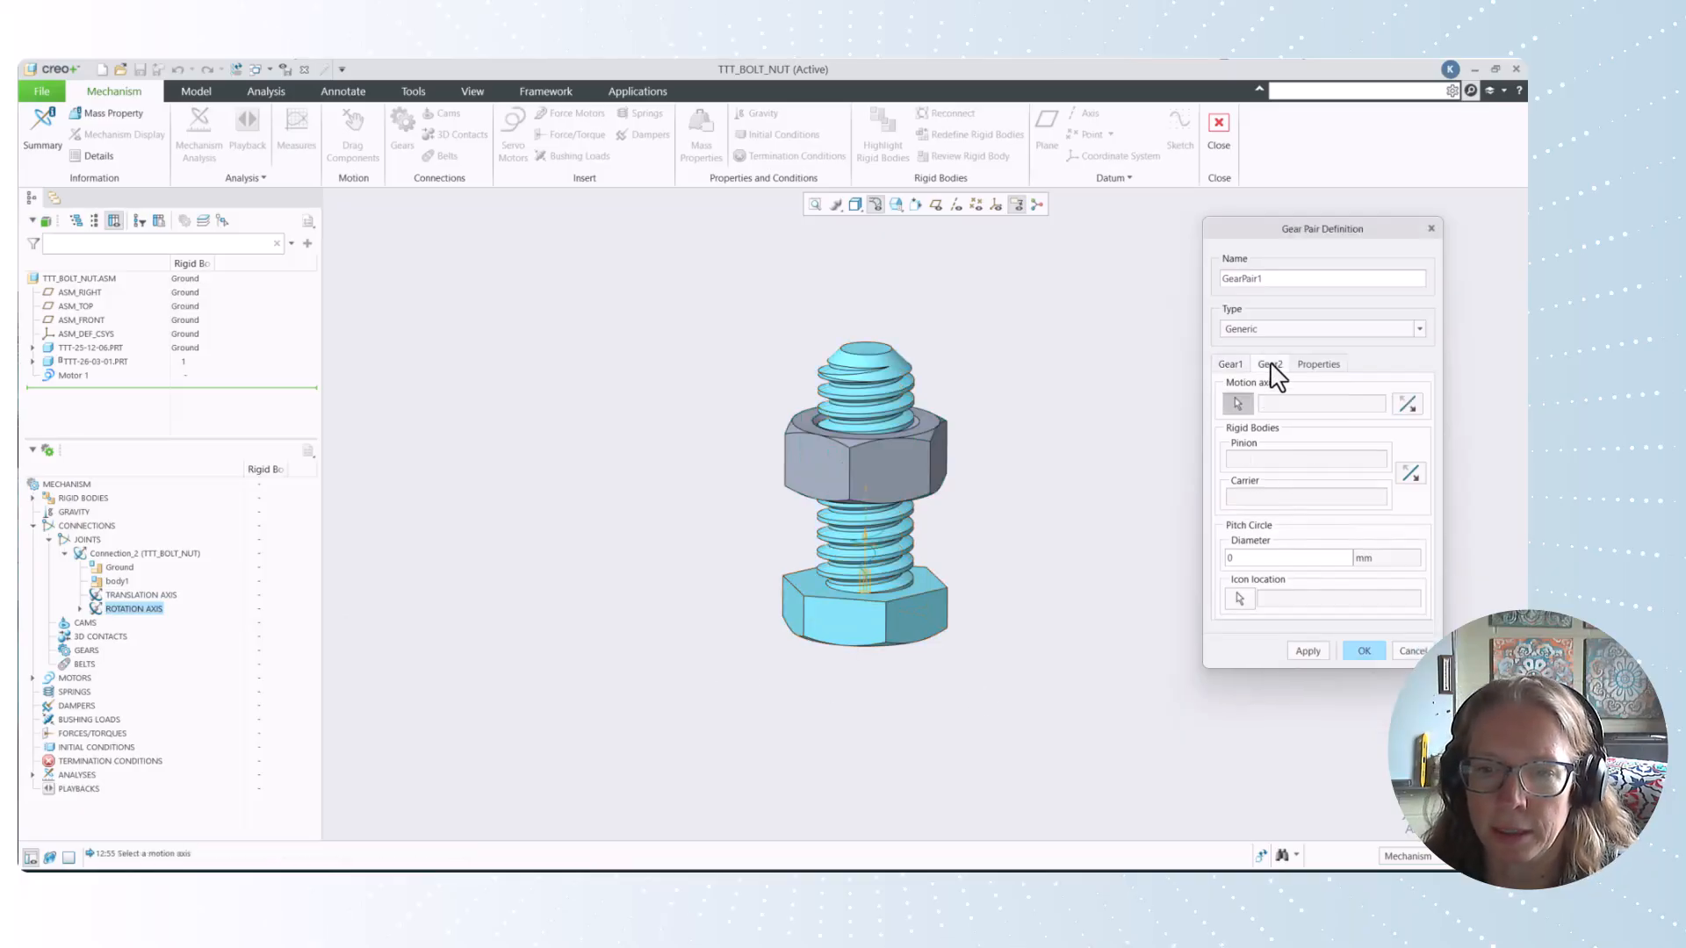
click(141, 595)
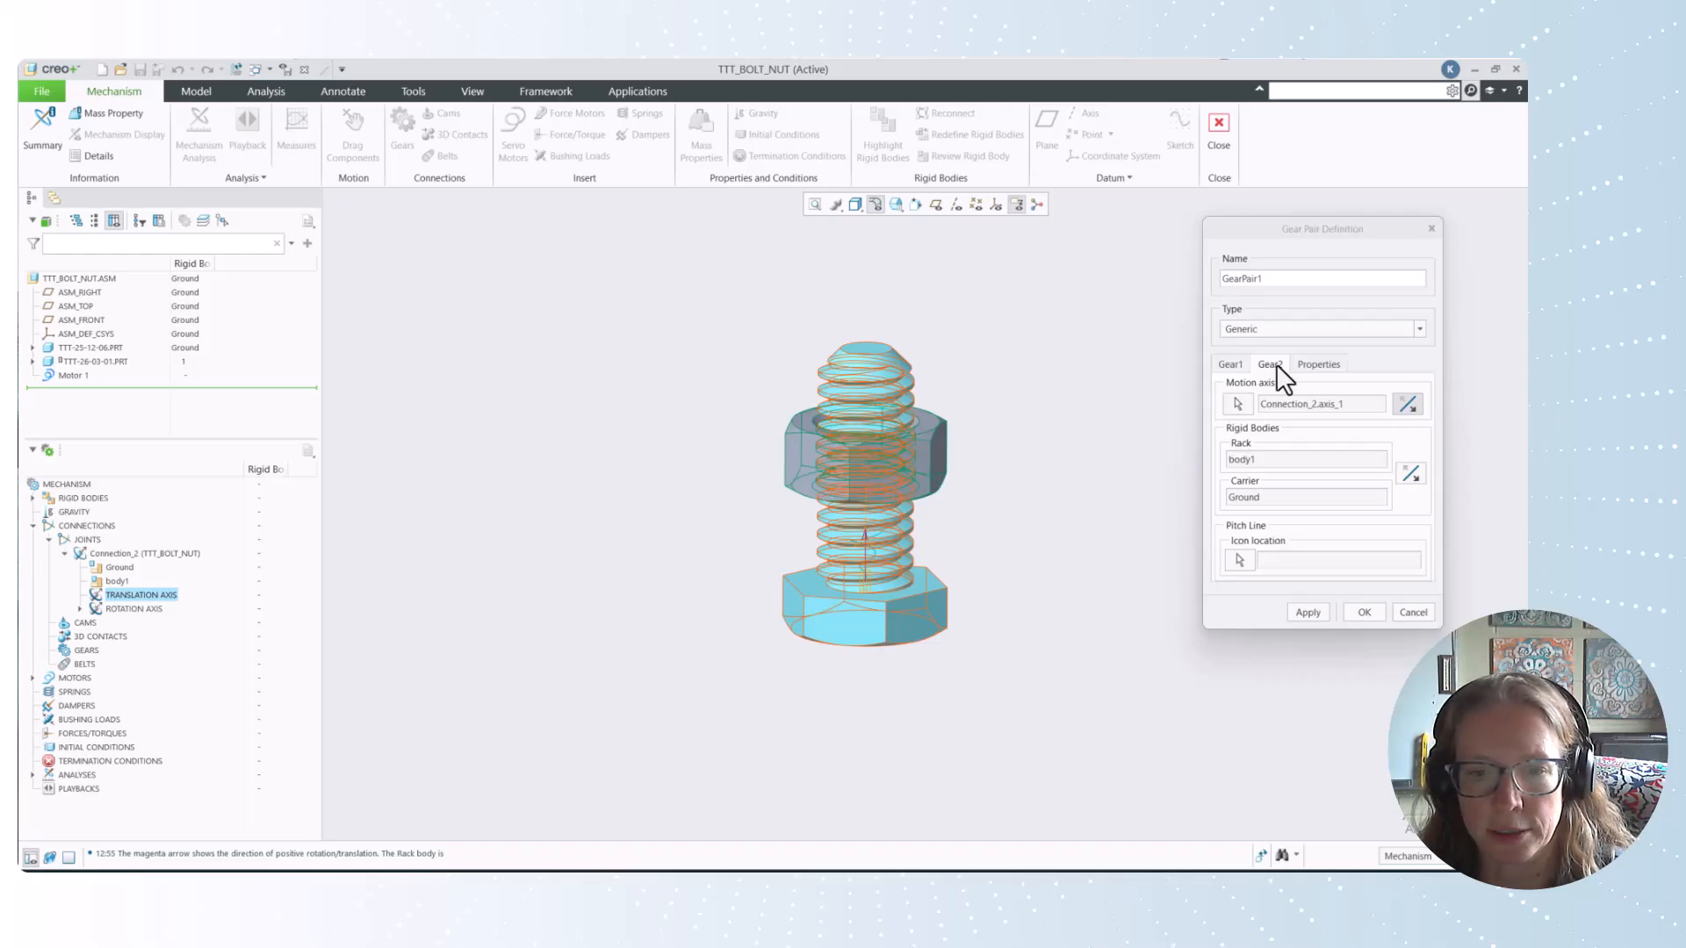
click(1318, 364)
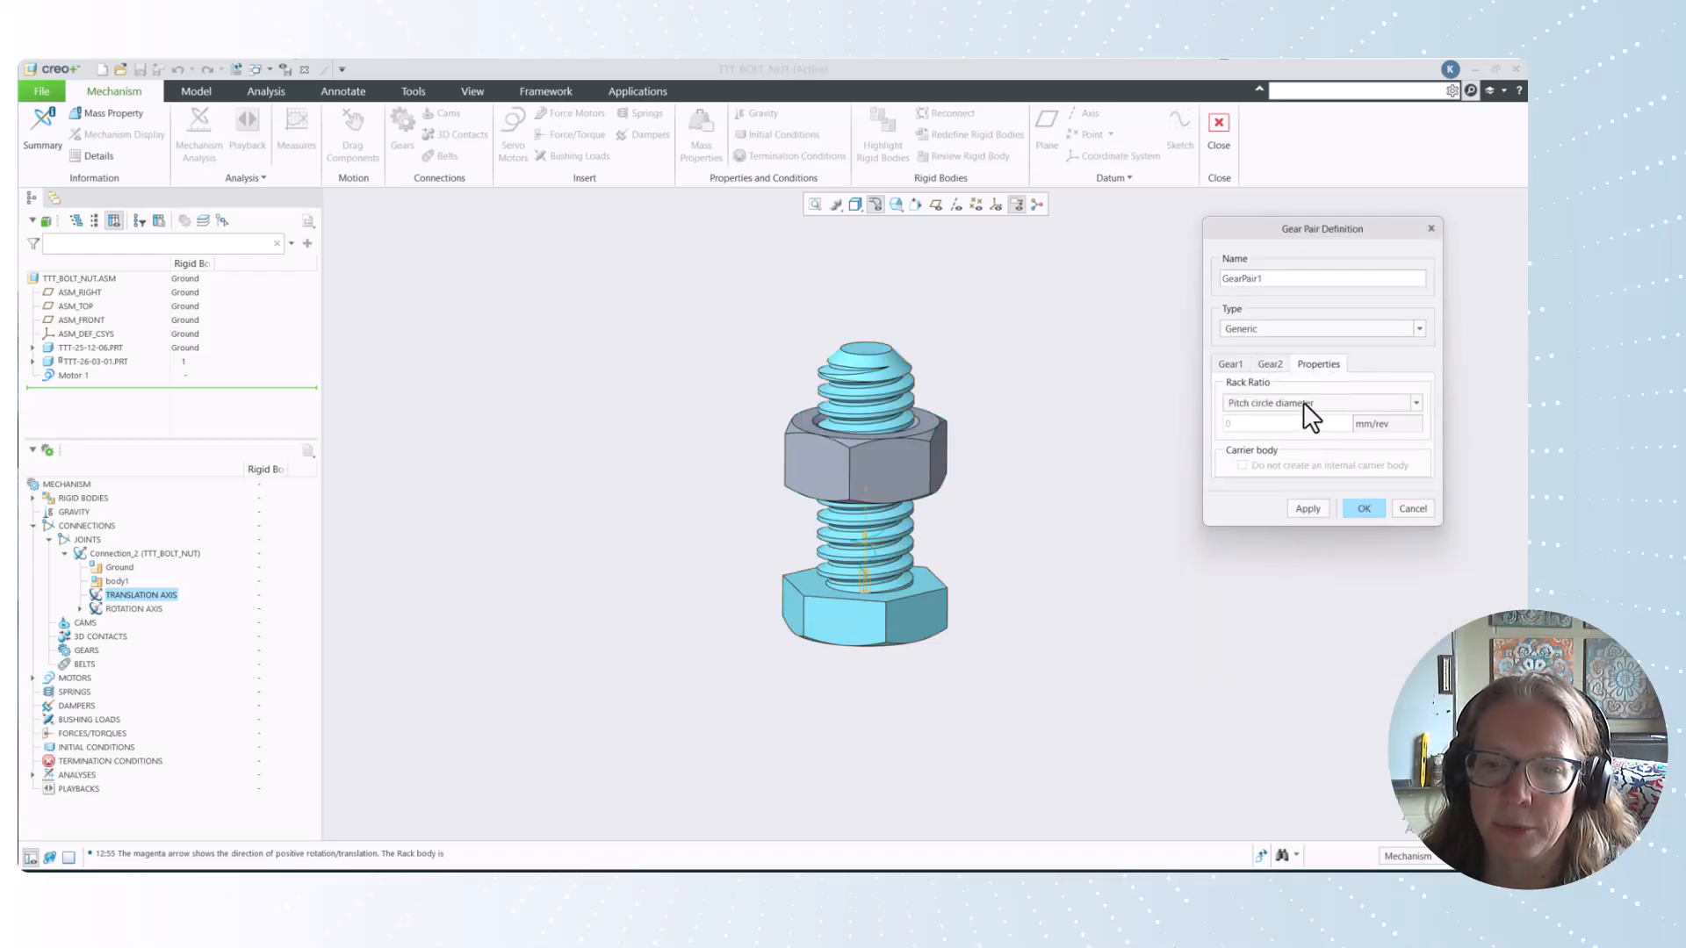
click(1303, 402)
click(1268, 438)
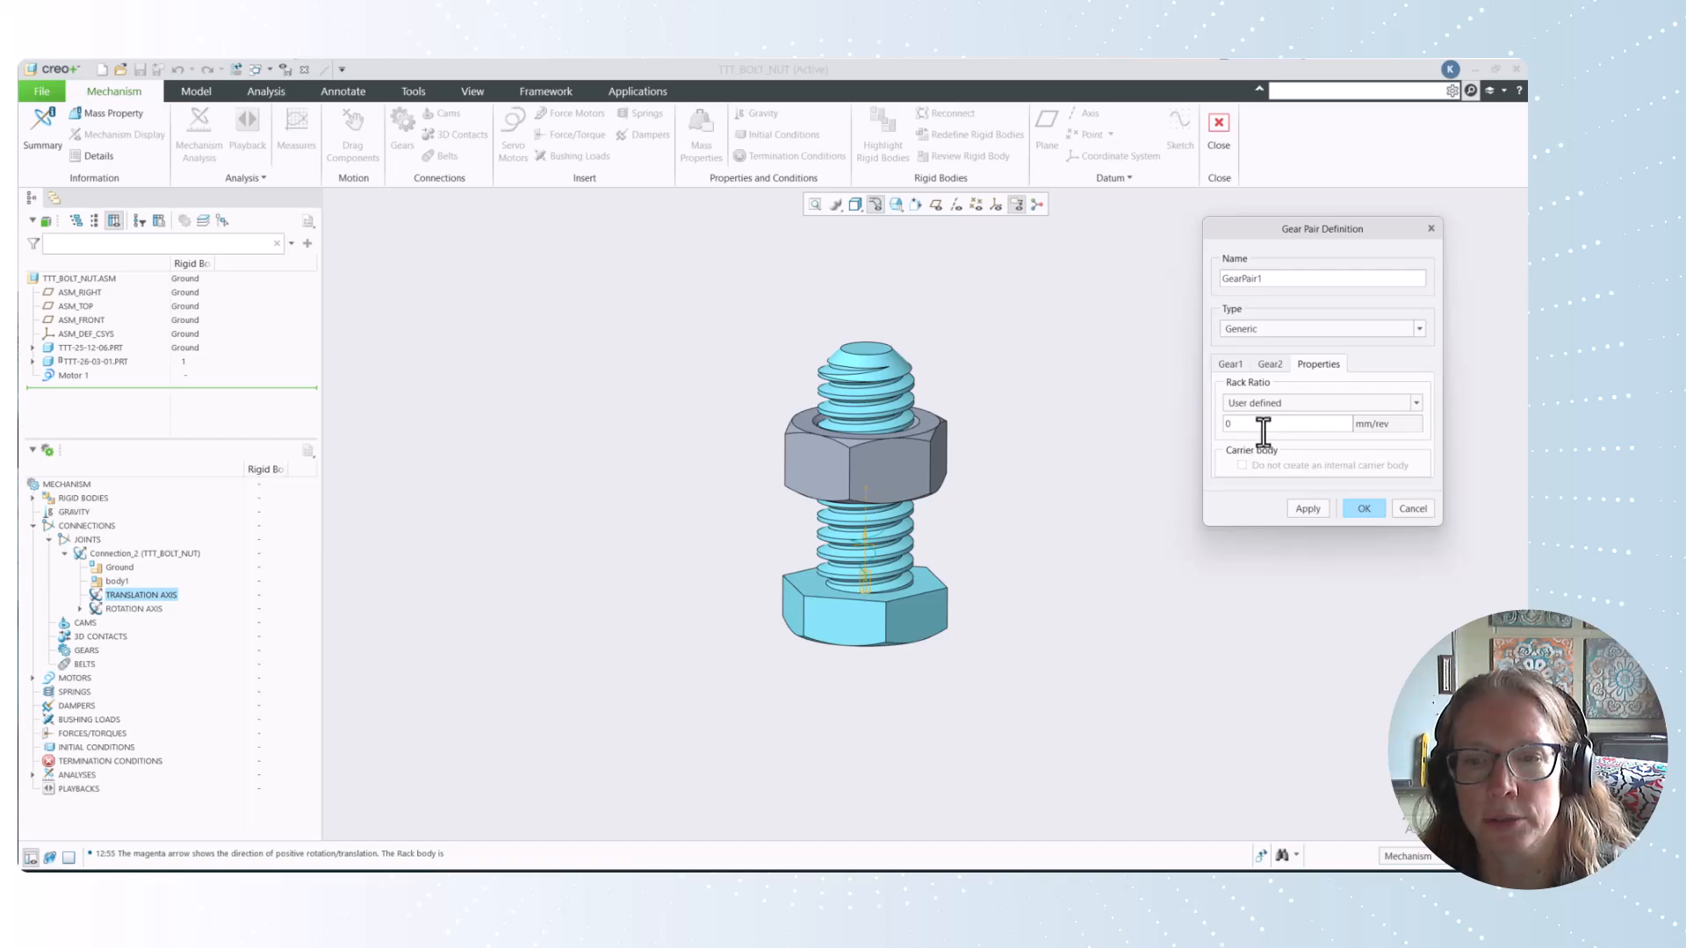
drag(1264, 426, 1215, 427)
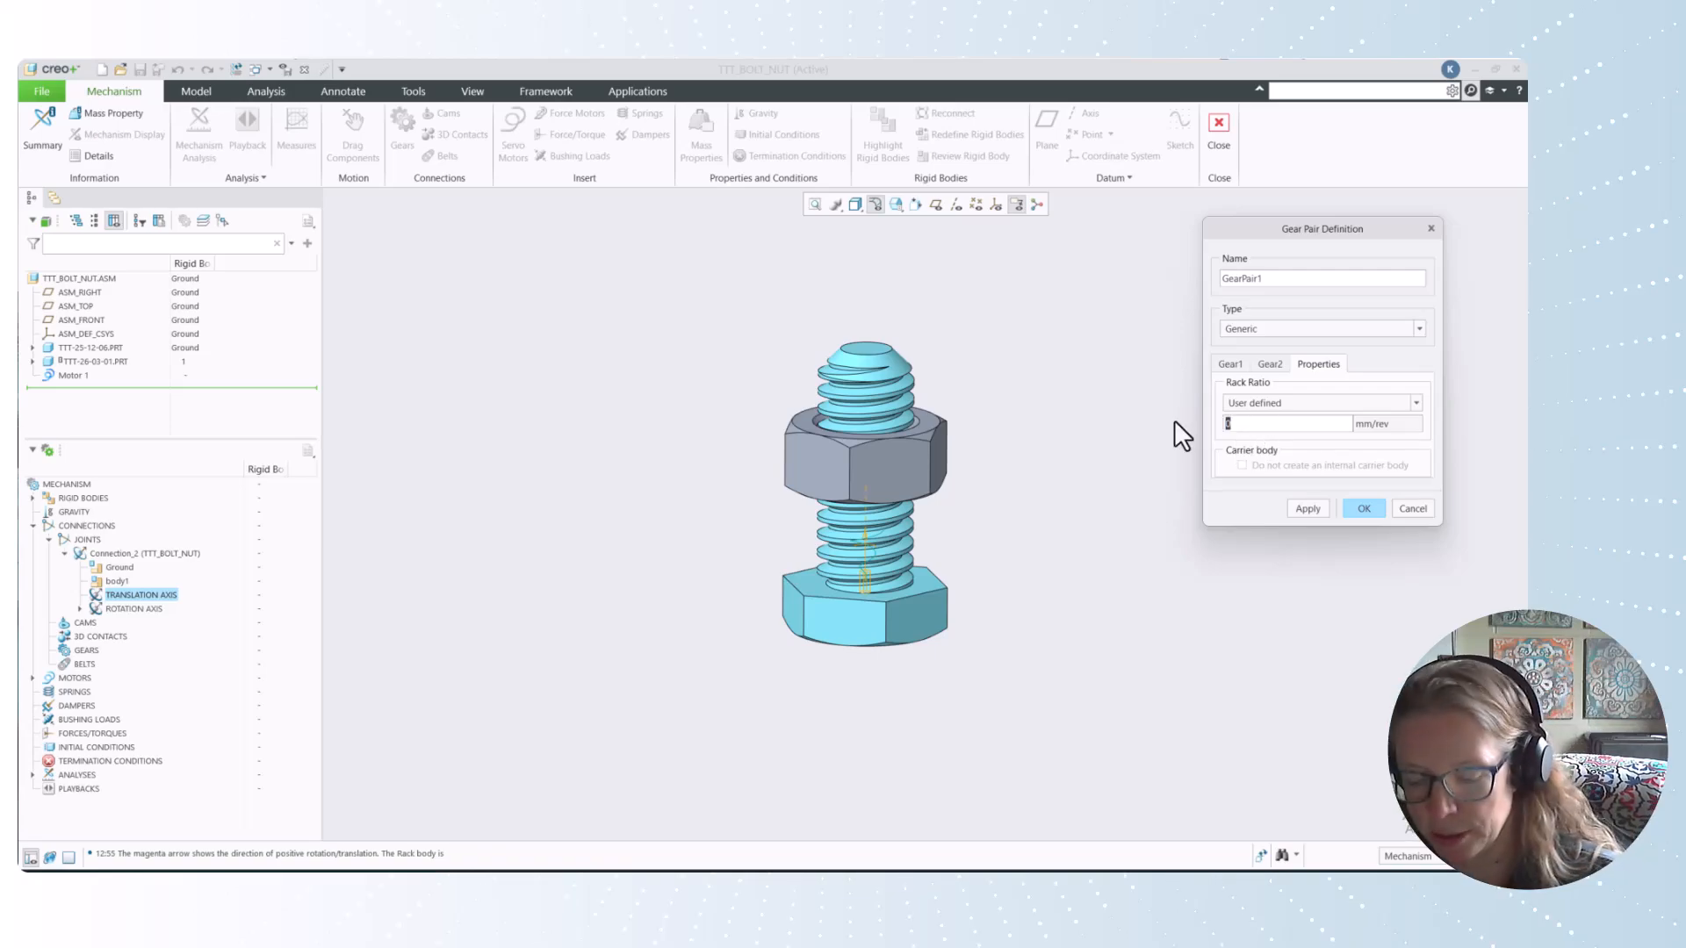
text(5)
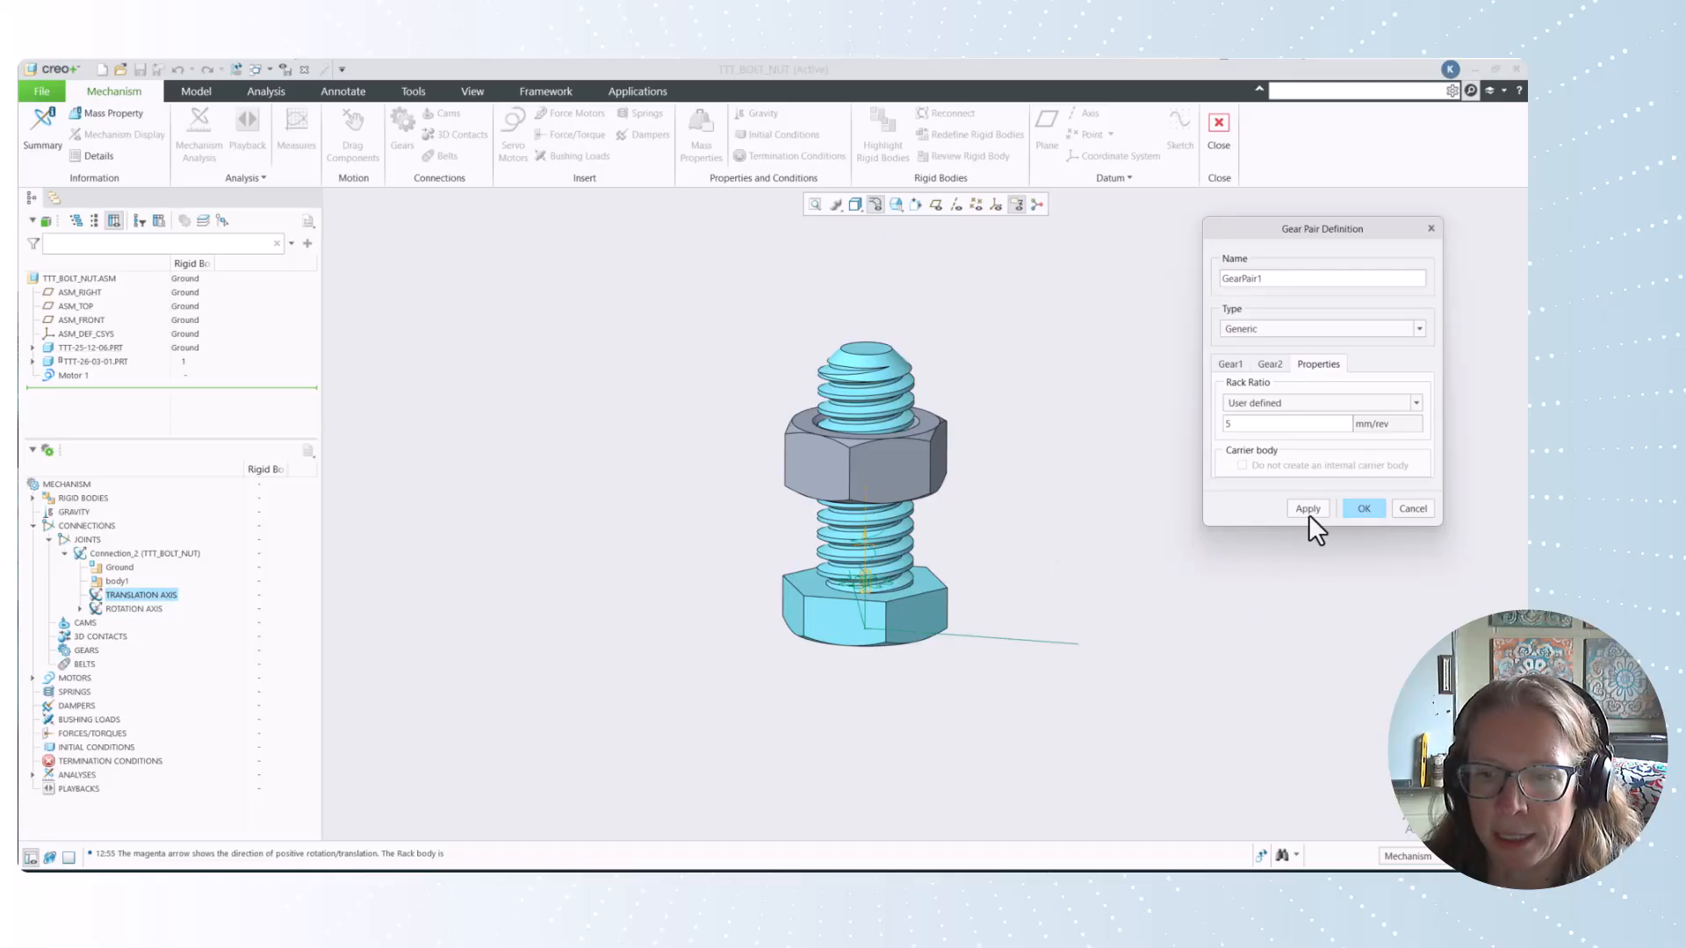
click(1365, 509)
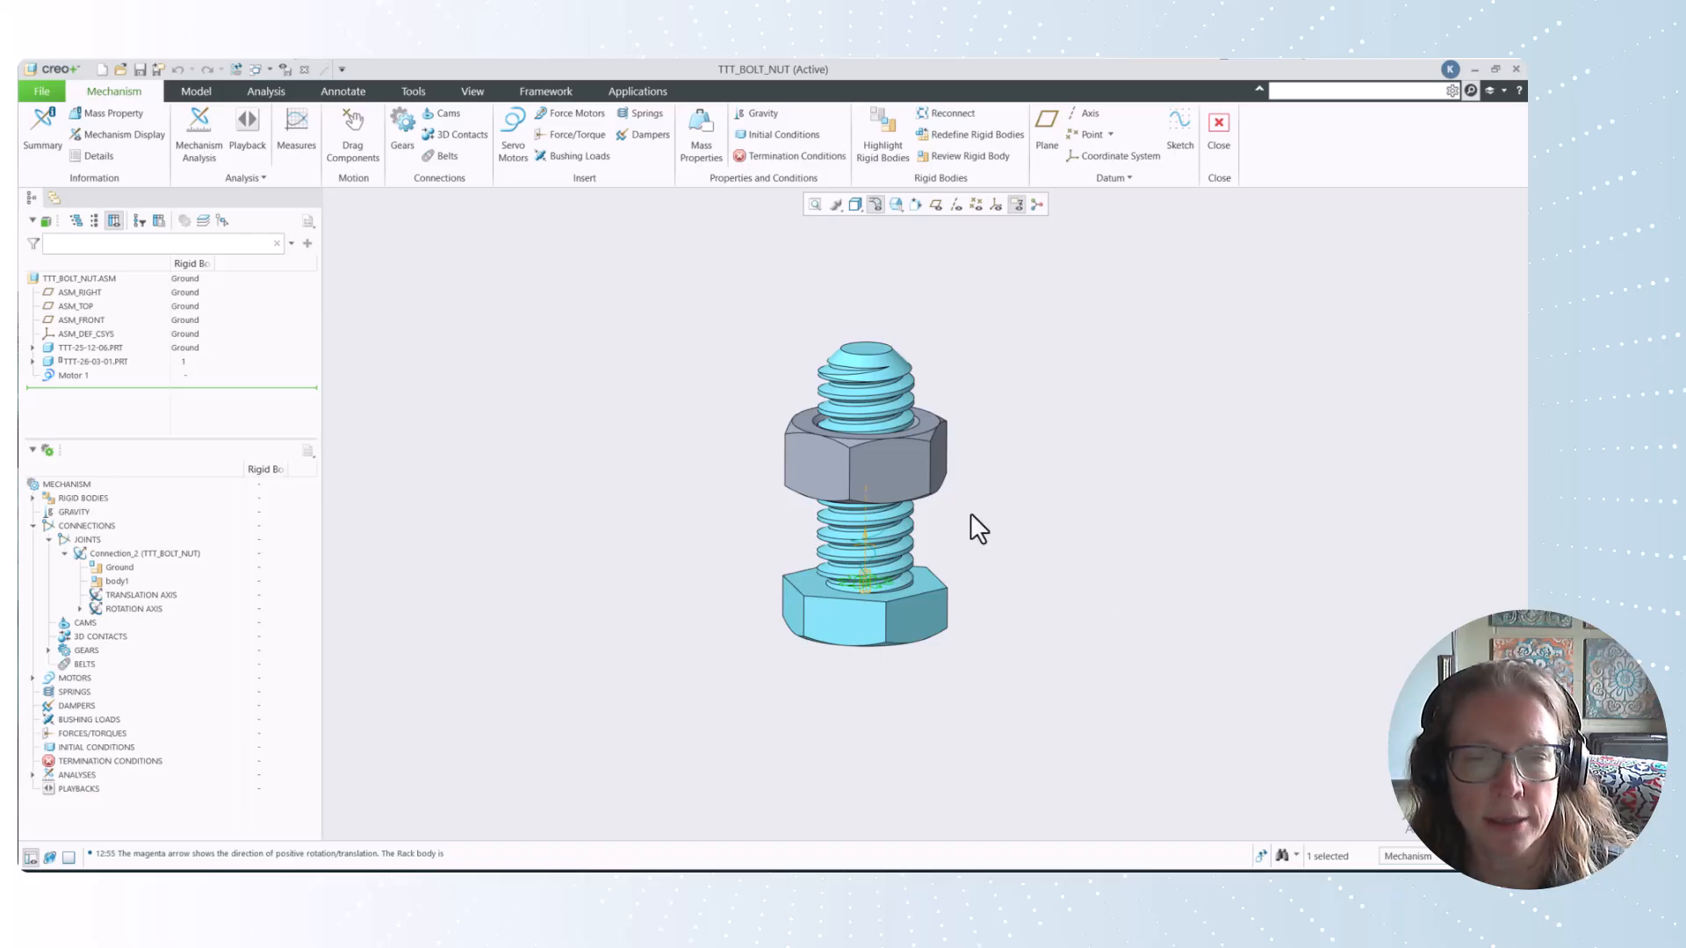
Test the nut's motion along the bolt and edit GearPair1 to swap the pinion and carrier bodies of Gear1.
drag(889, 481, 945, 407)
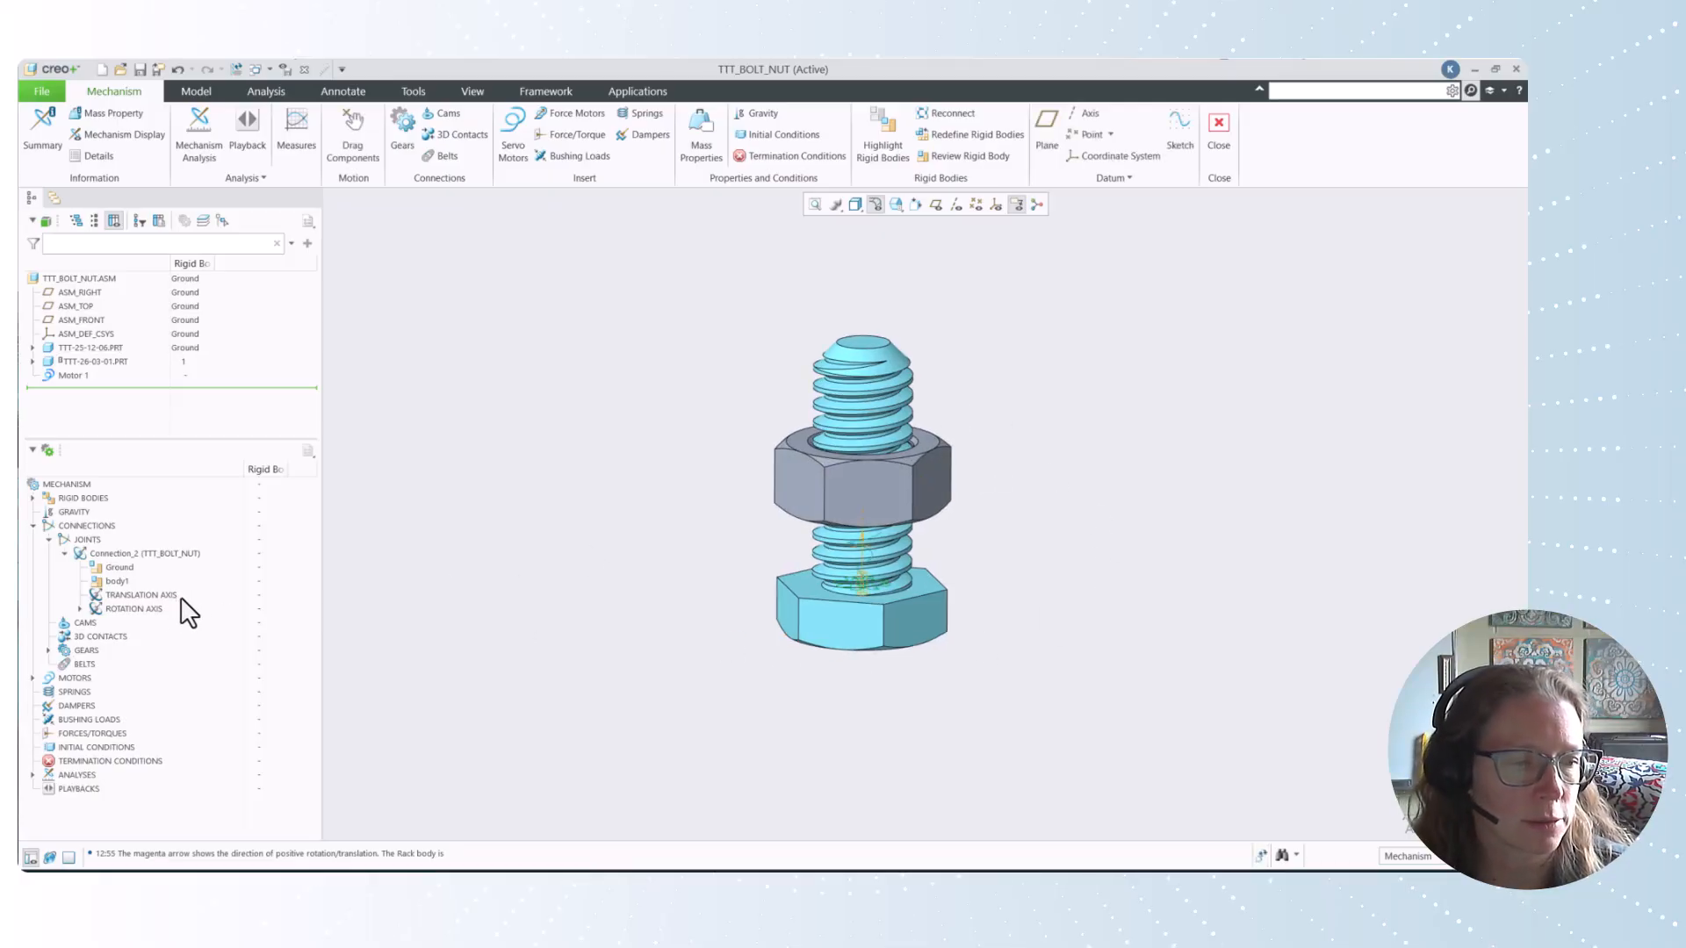
click(49, 651)
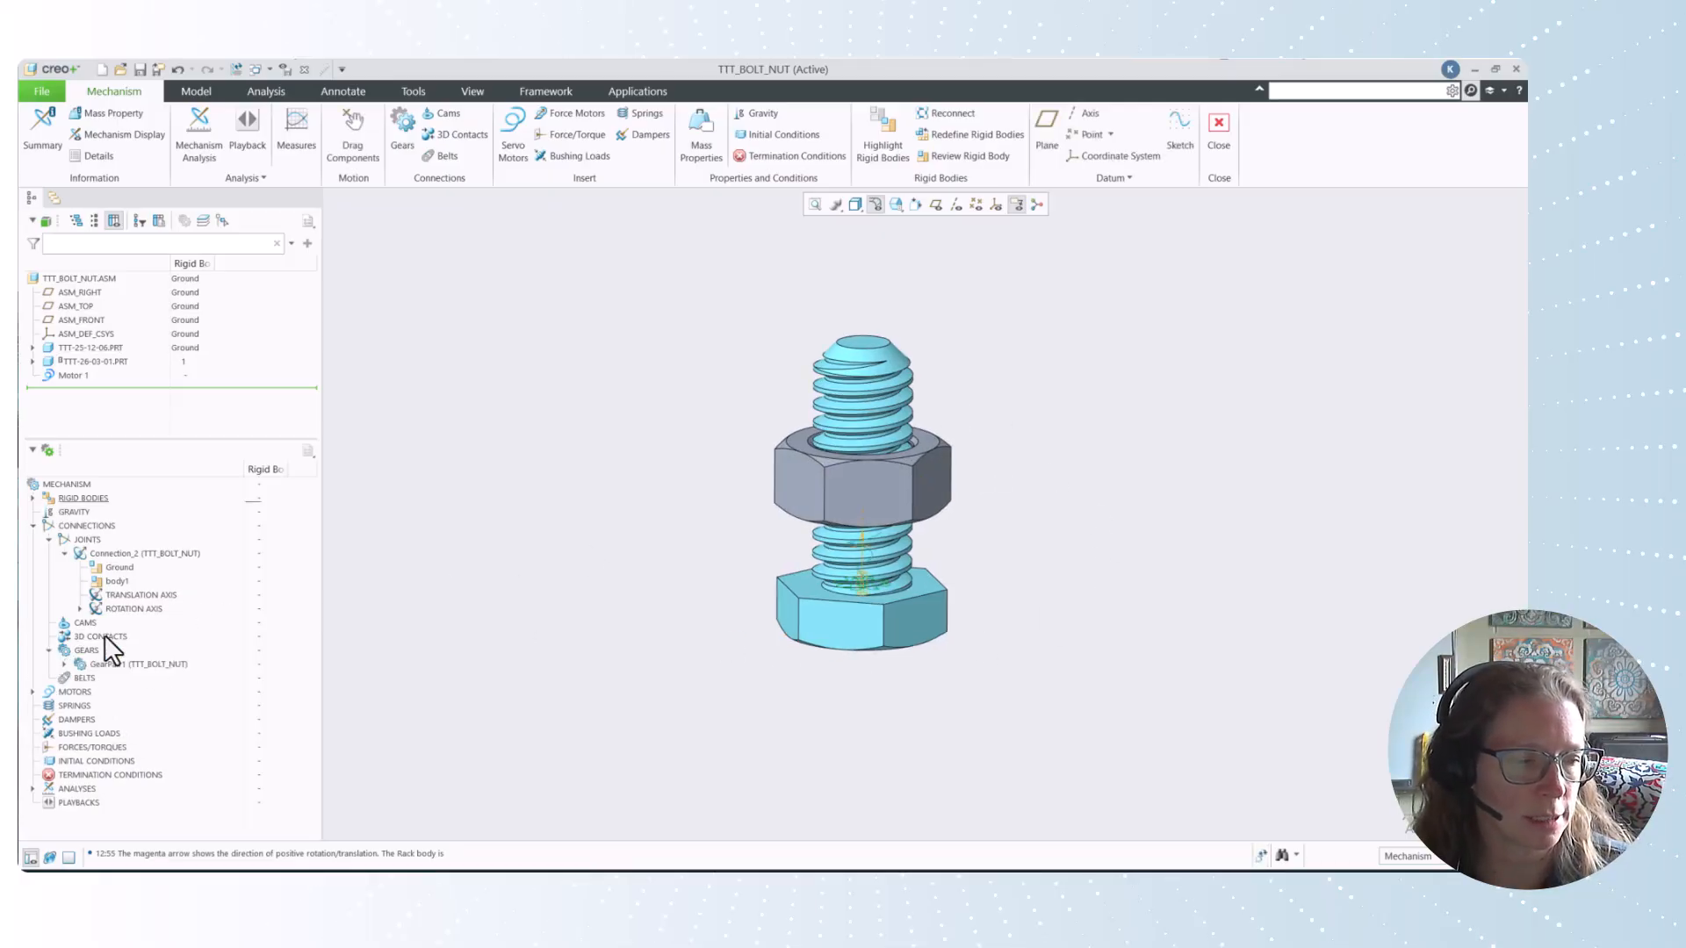
click(139, 664)
click(130, 638)
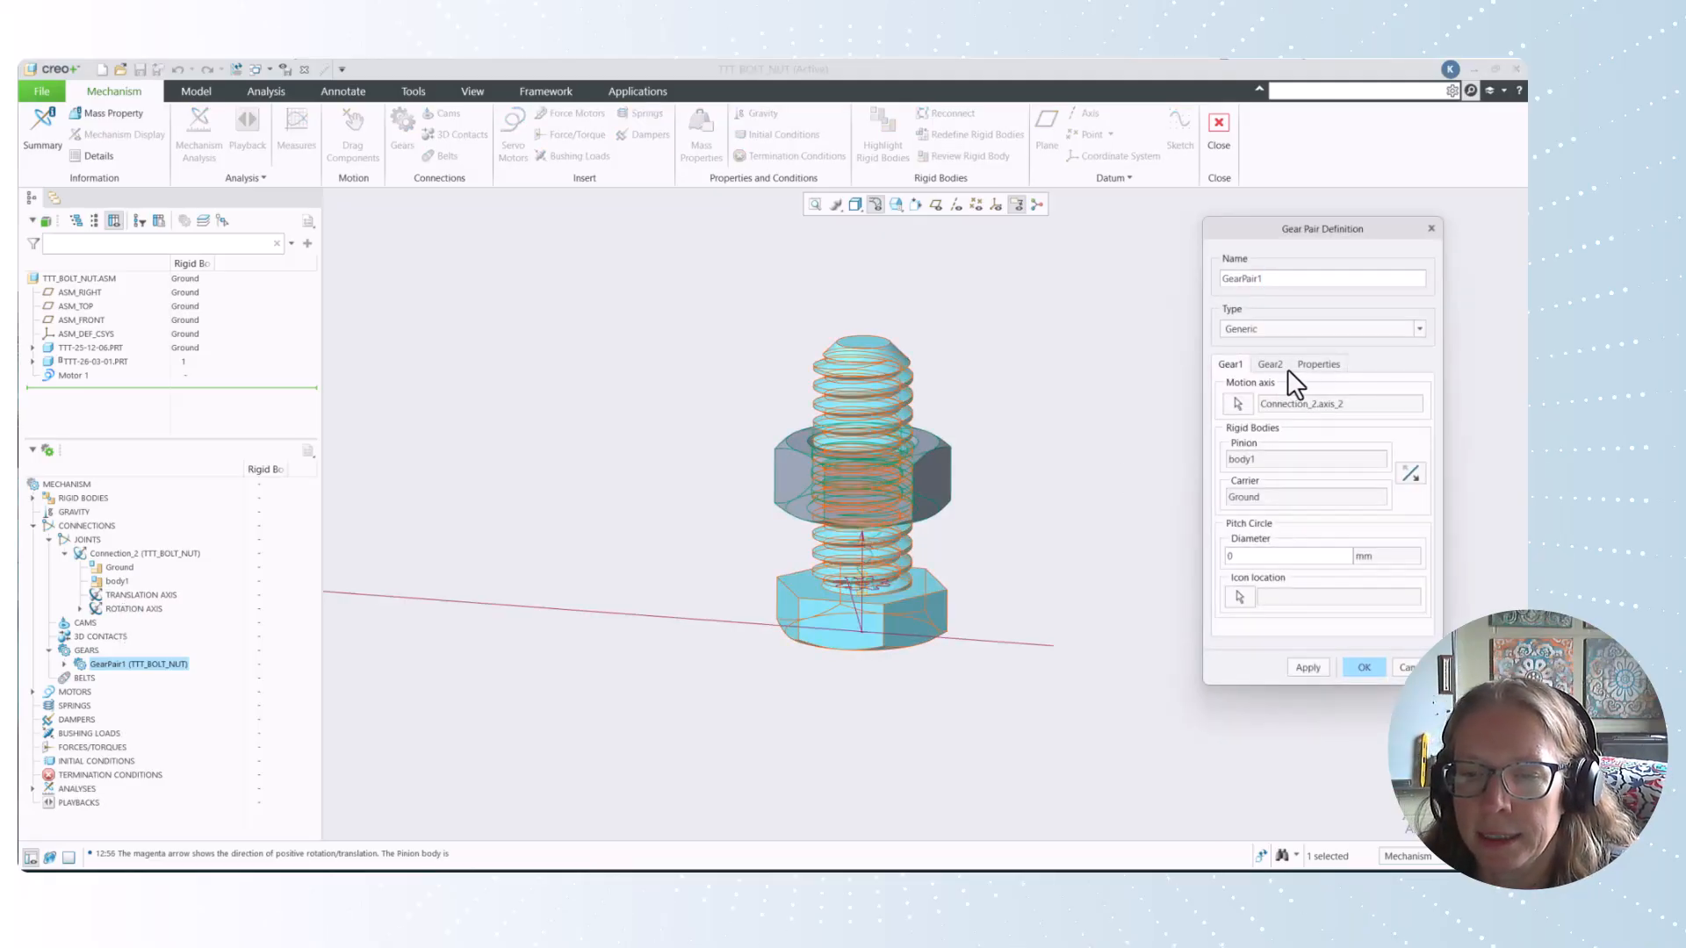
click(1414, 475)
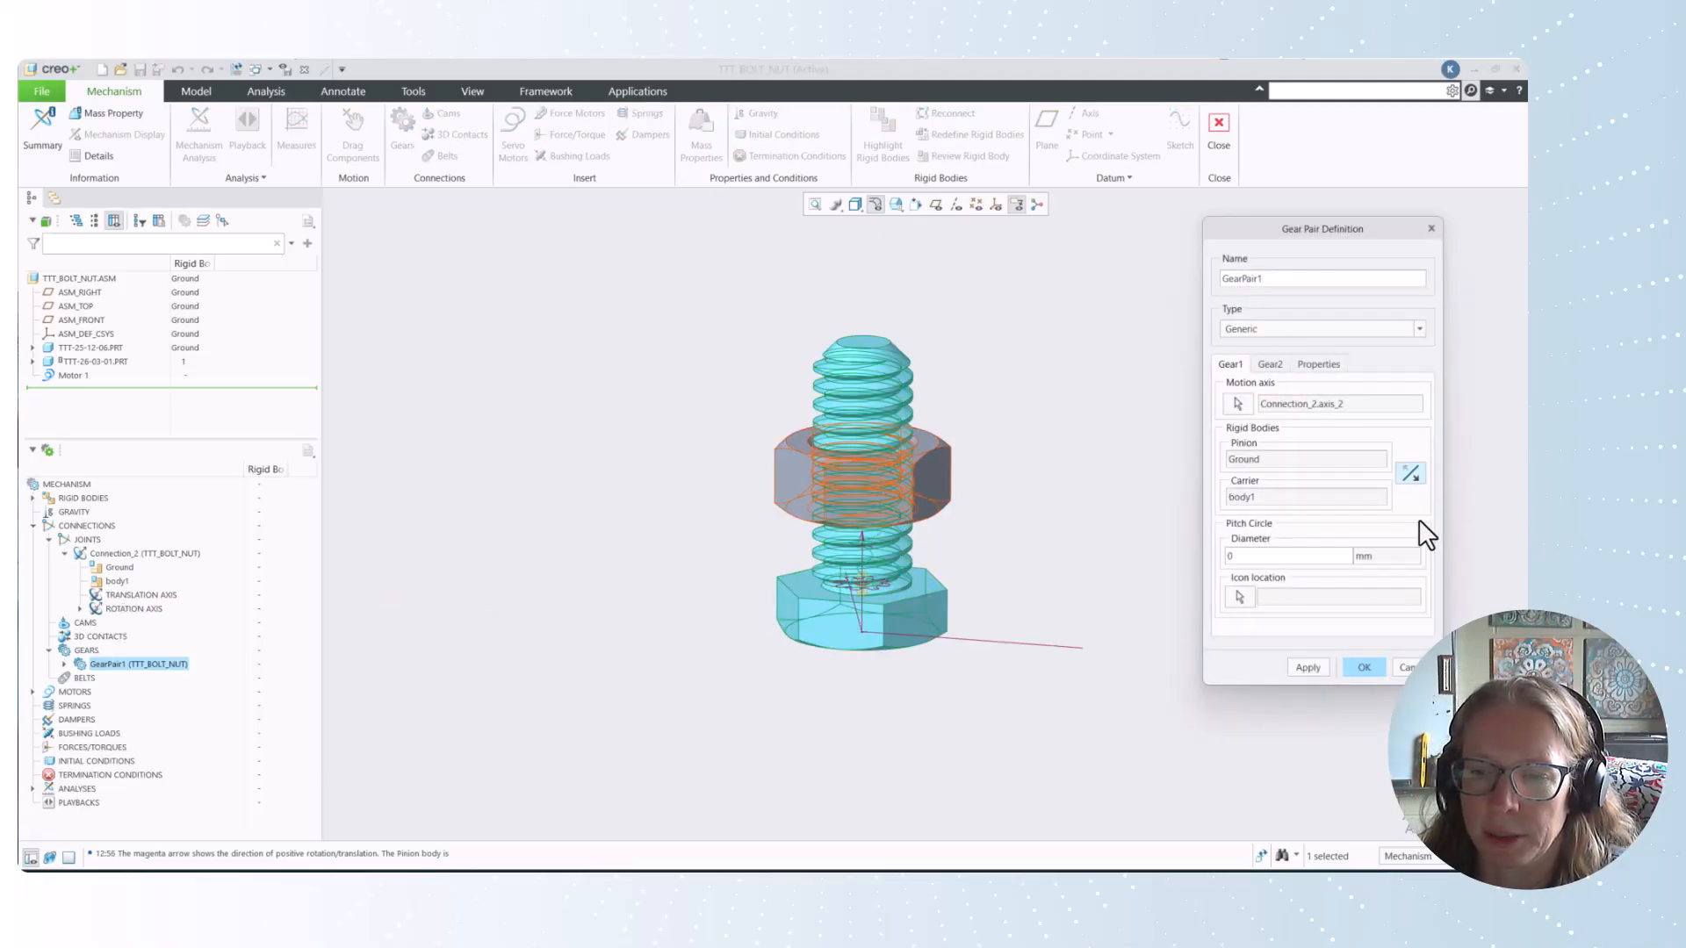
click(1321, 667)
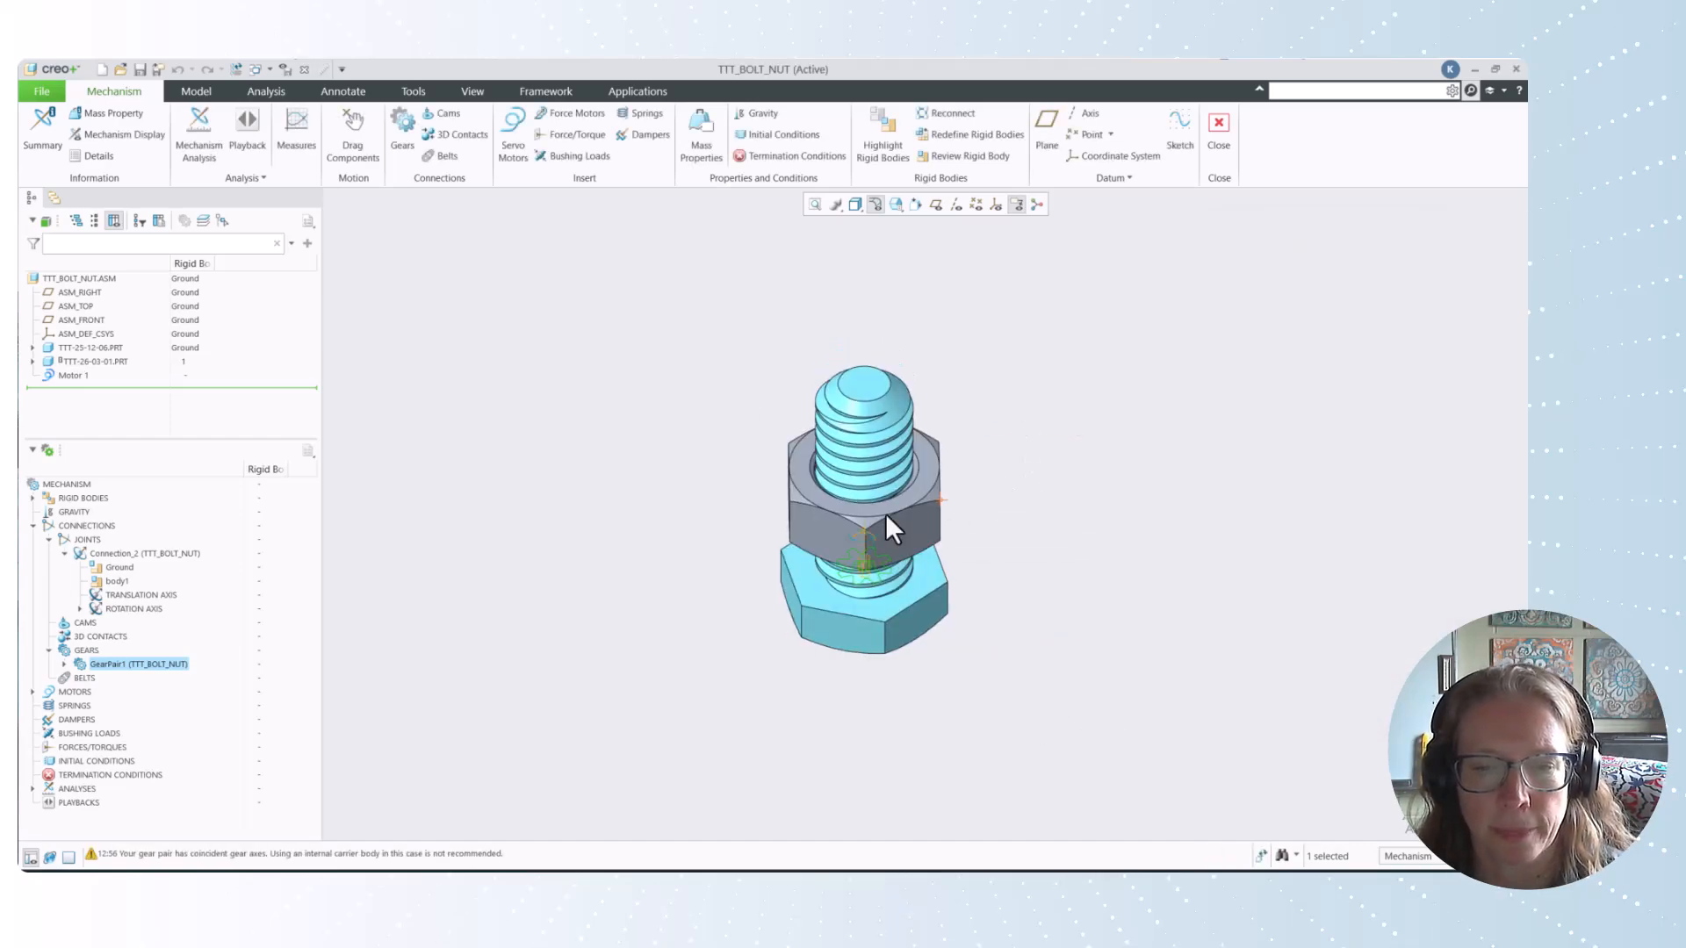
Edit GearPair1 to reverse the direction of Gear2's motion axis and accept the definition.
scroll(885, 513, up, 5)
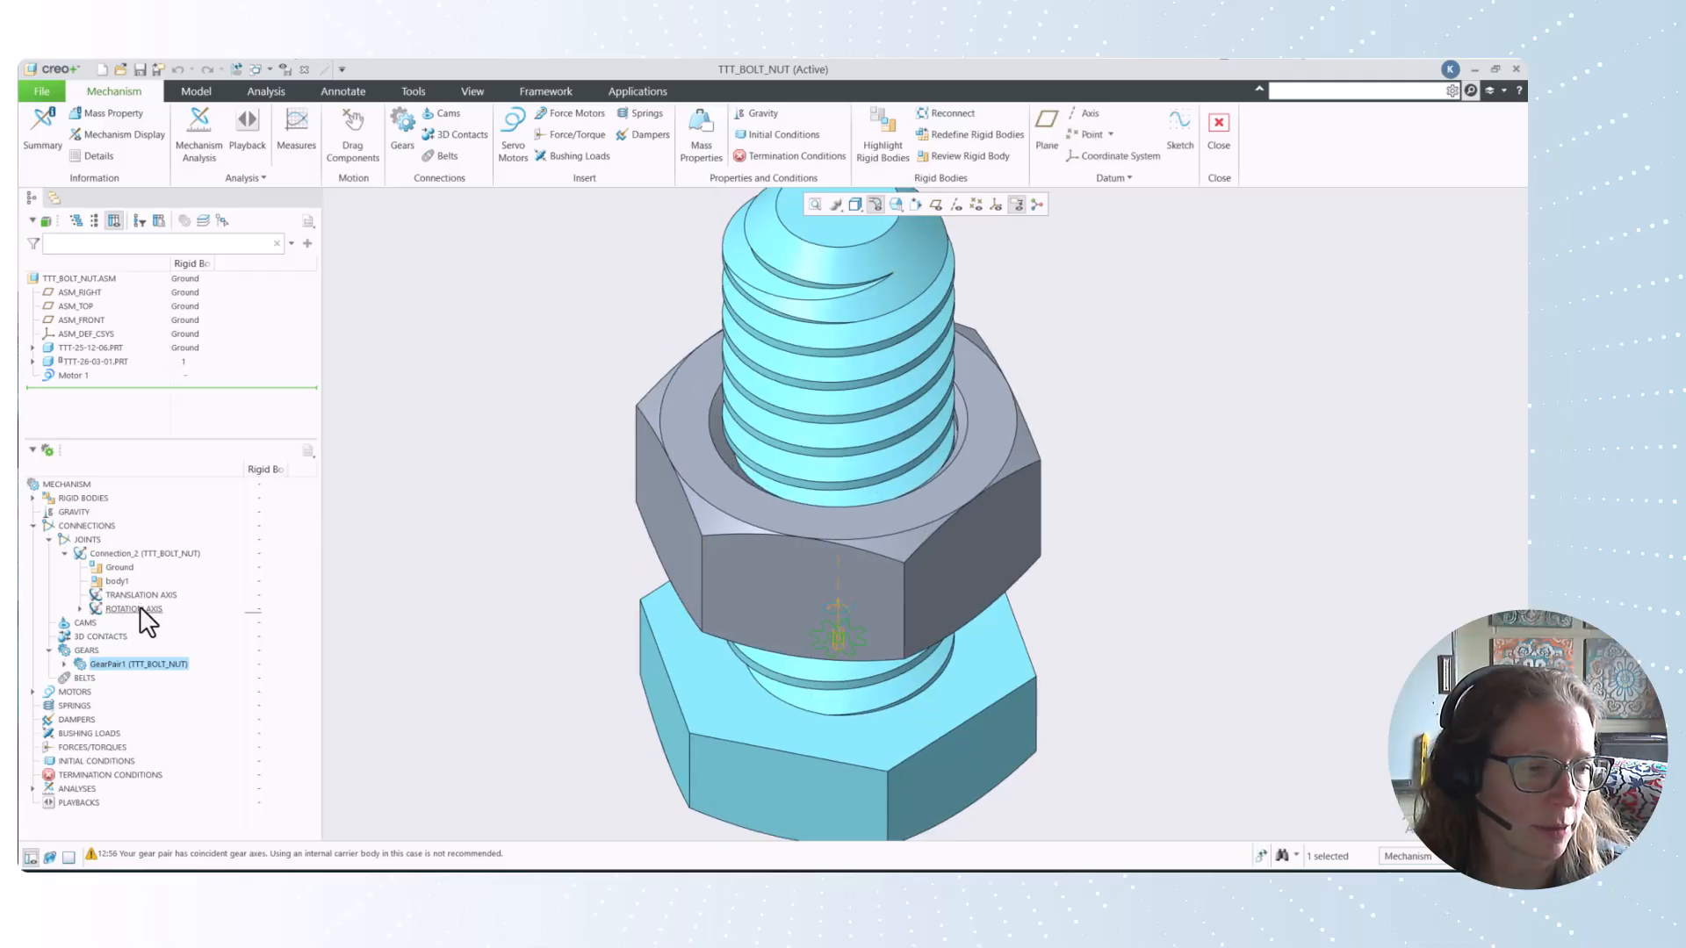
right_click(139, 660)
click(152, 630)
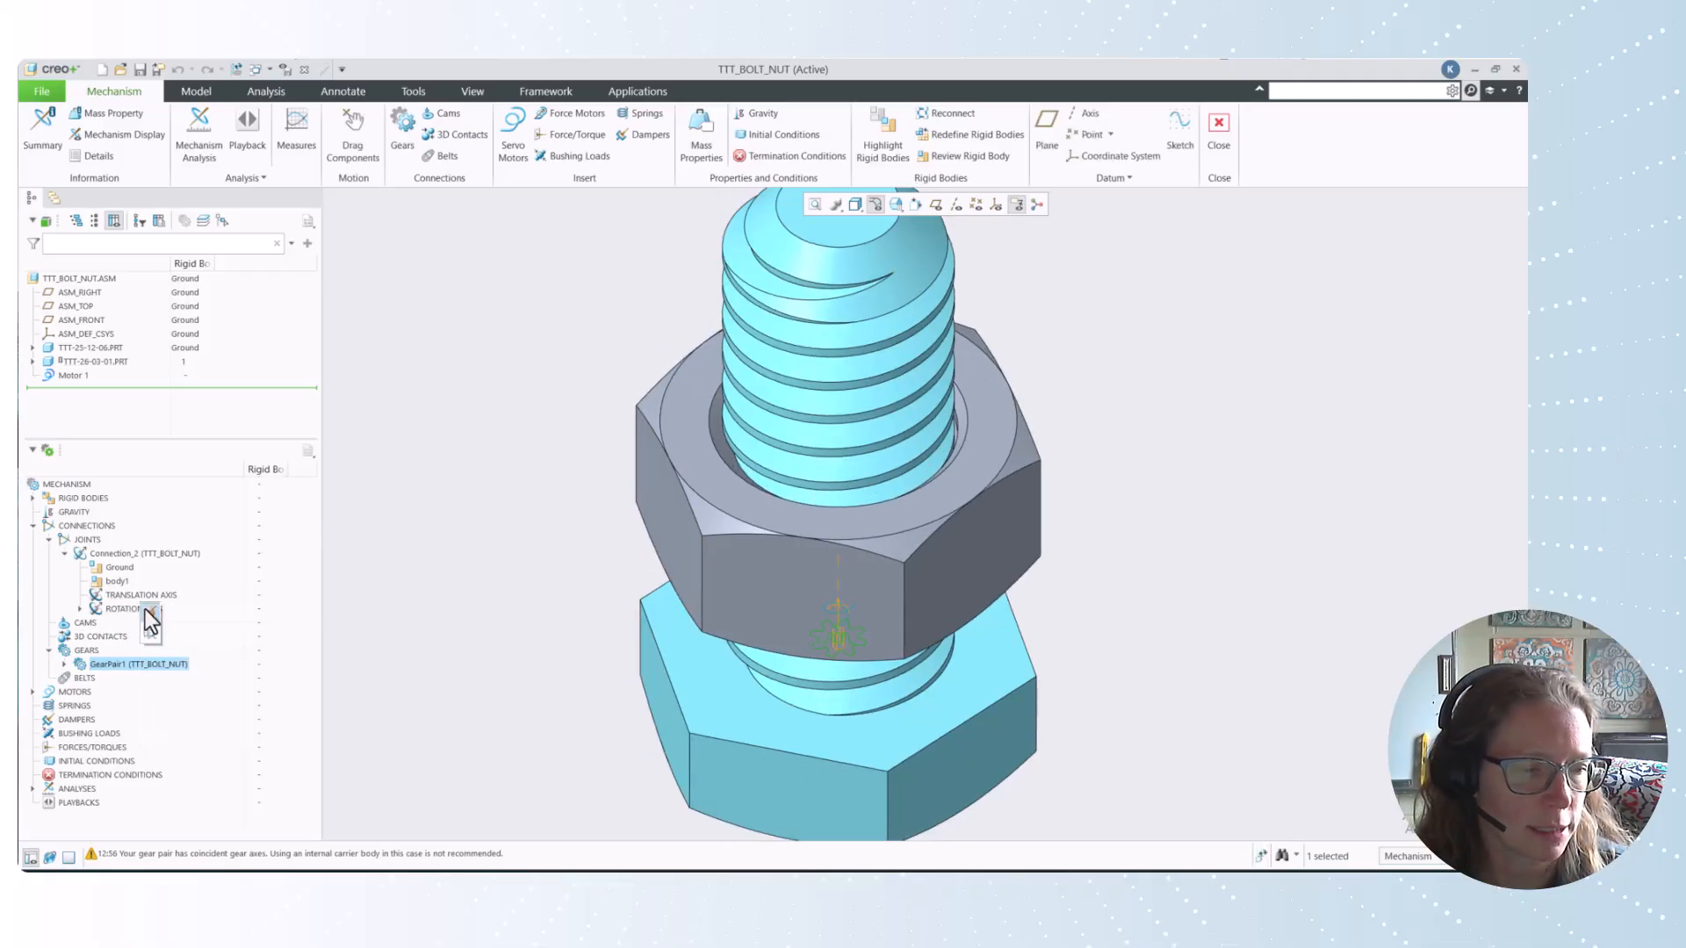
click(1270, 364)
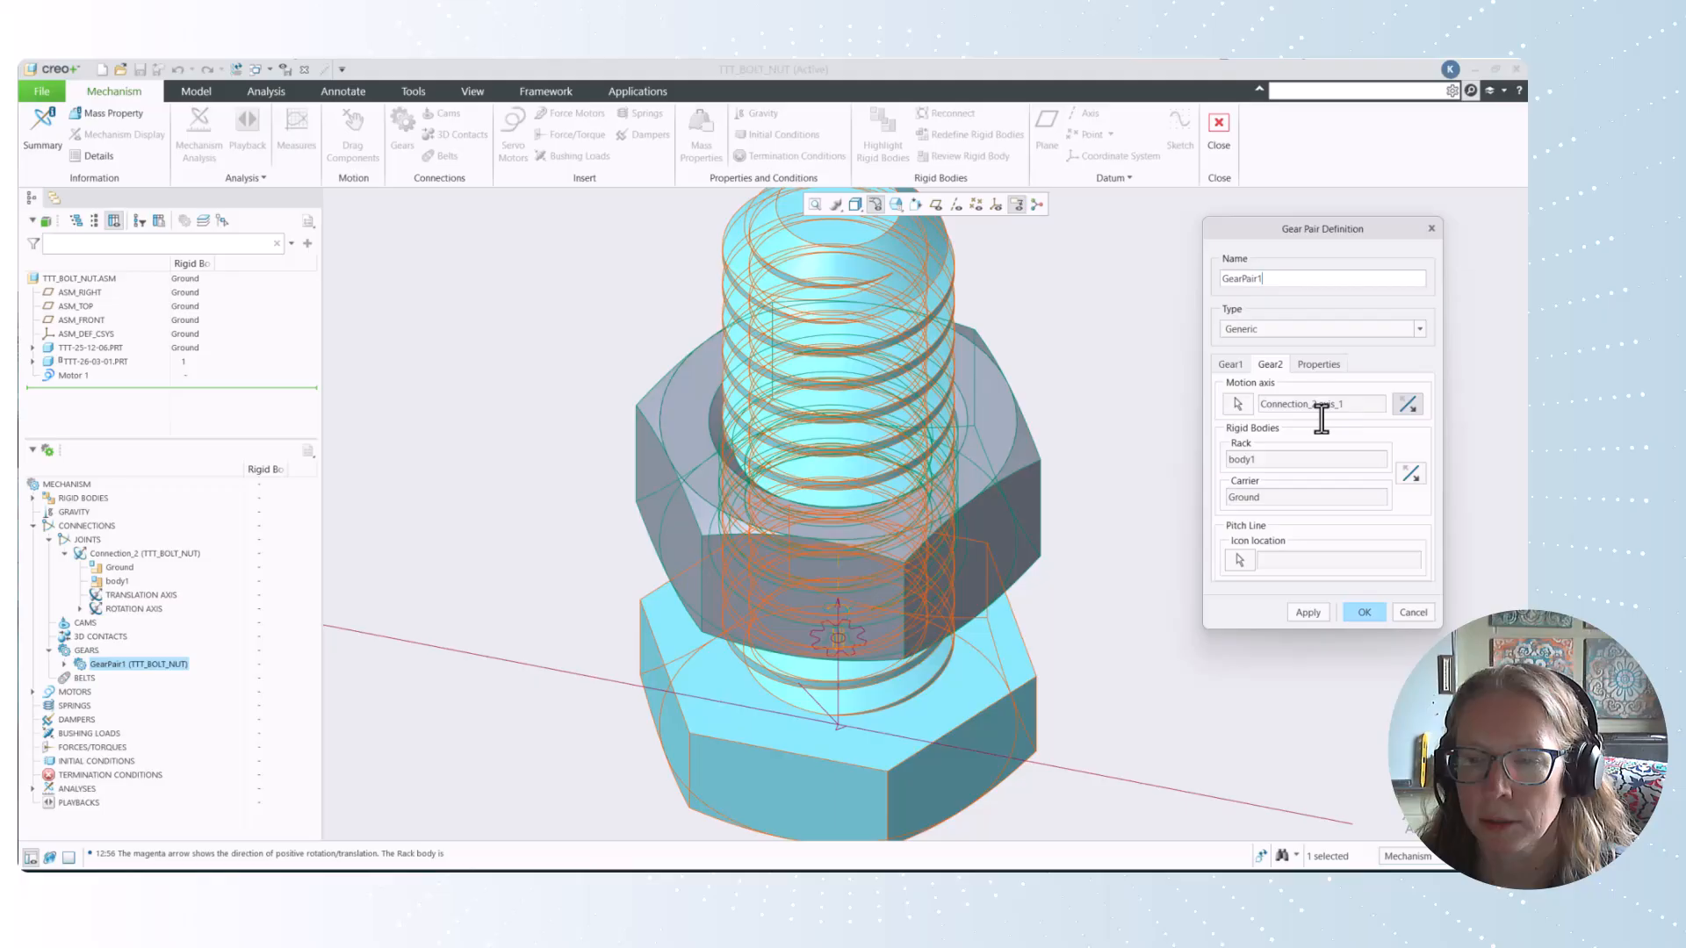
click(1410, 471)
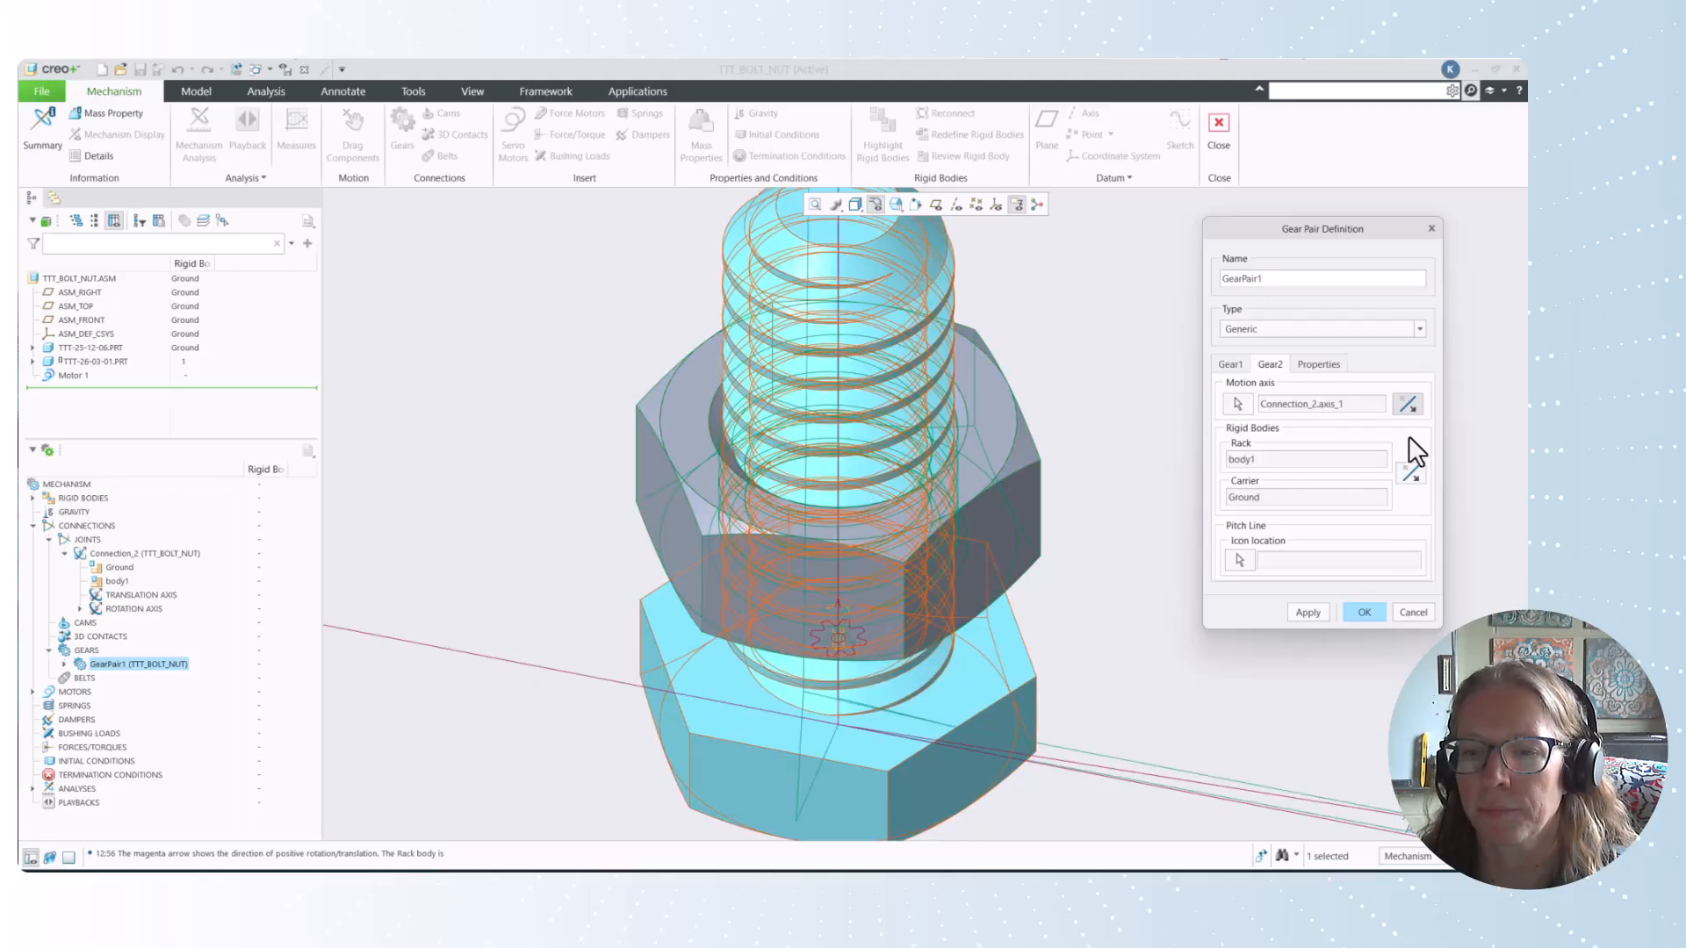
click(1410, 473)
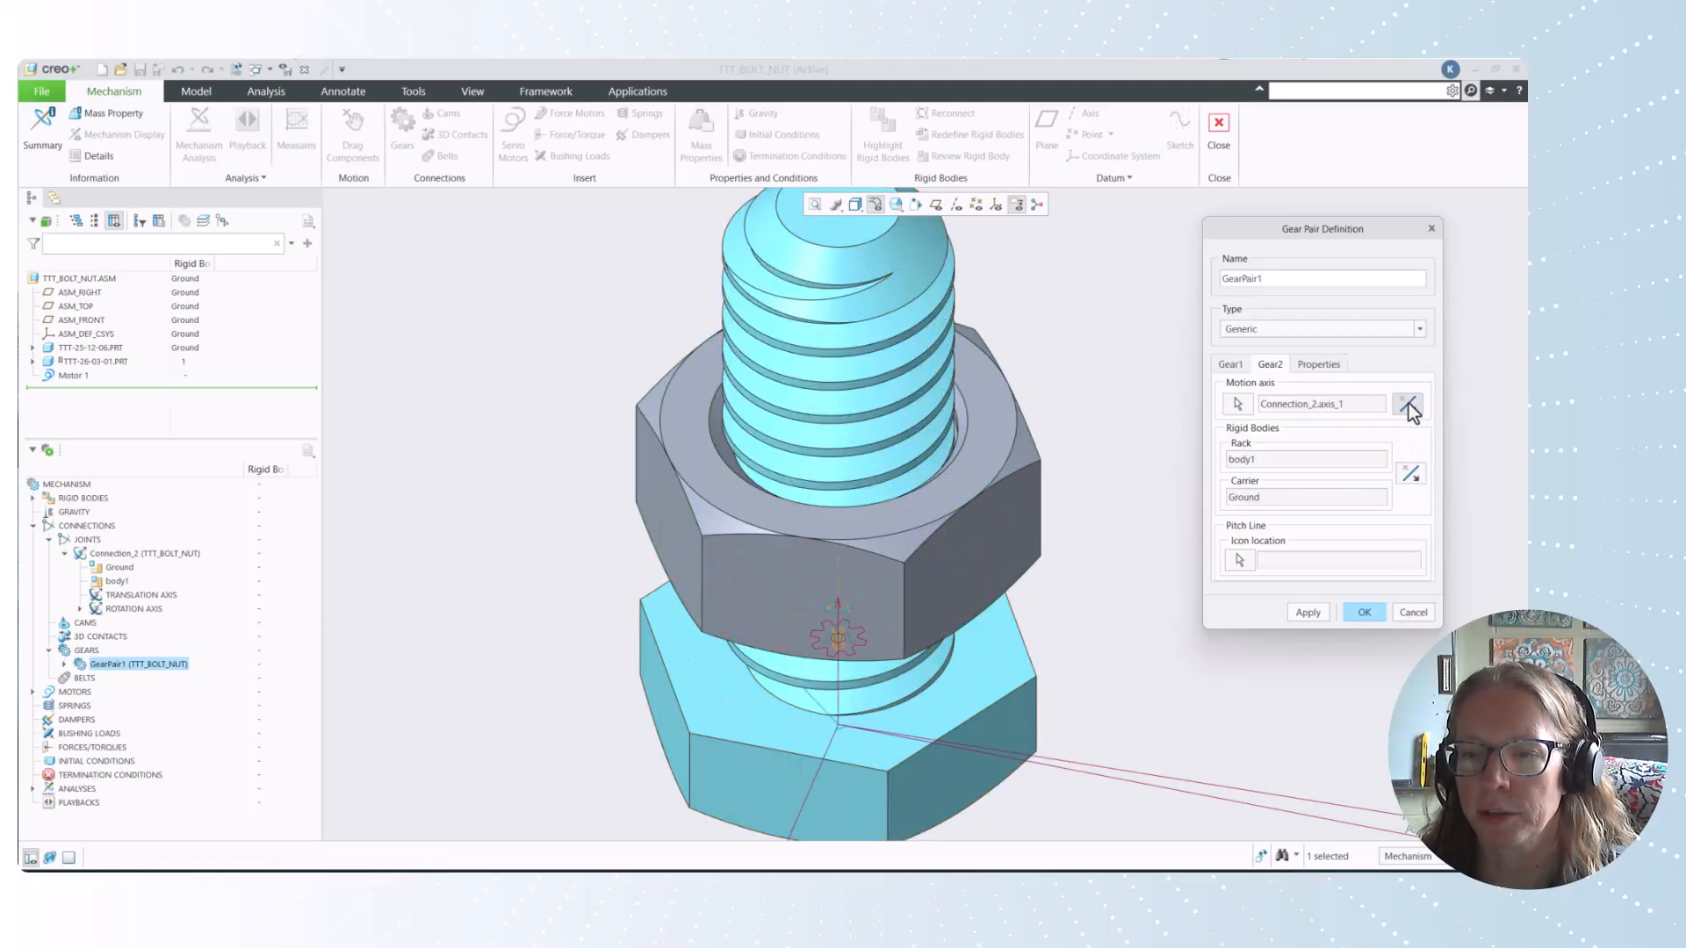
click(1356, 614)
Move the nut up the thread to near the bolt's tip to test the gear pair, and clear the selection.
mouse_move(1194, 592)
mouse_down()
mouse_move(925, 483)
mouse_move(1185, 480)
mouse_move(1235, 638)
mouse_move(881, 532)
mouse_move(790, 530)
mouse_up()
scroll(766, 535, up, 4)
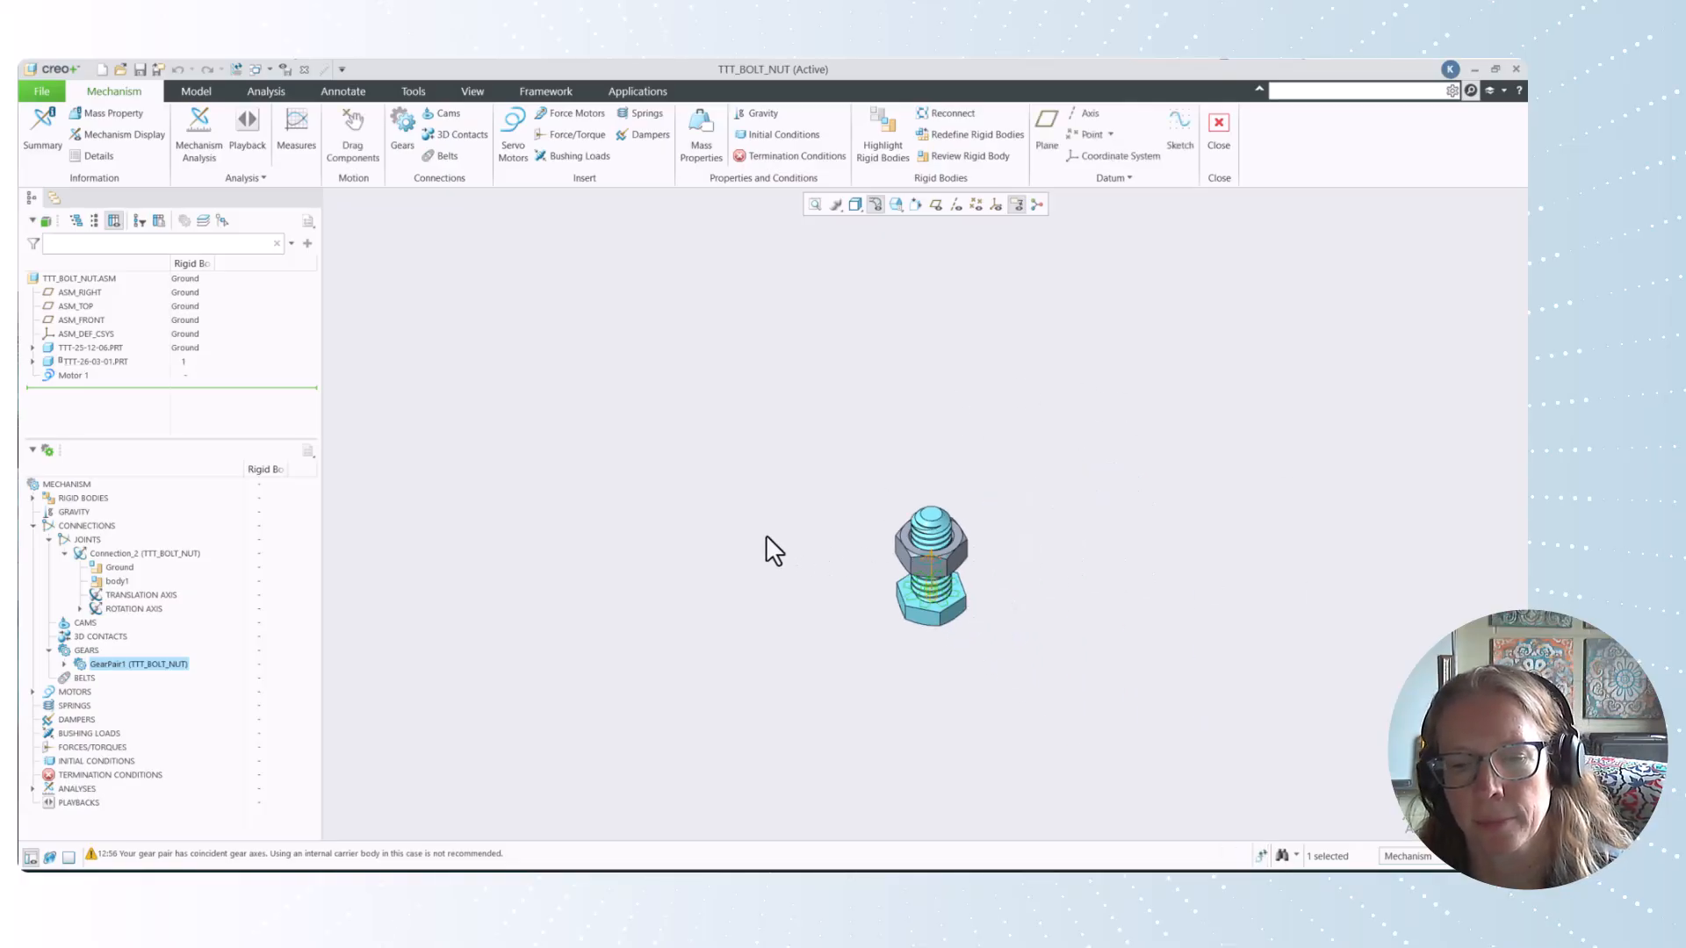
mouse_move(917, 576)
middle_down()
mouse_move(927, 559)
mouse_move(922, 586)
mouse_move(880, 583)
mouse_move(894, 573)
middle_up()
scroll(923, 585, down, 5)
mouse_move(830, 509)
ctrl+alt+mouse_down()
mouse_move(669, 302)
mouse_move(843, 402)
ctrl+alt+mouse_up()
middle_drag(1080, 508, 1066, 521)
scroll(1071, 689, down, 2)
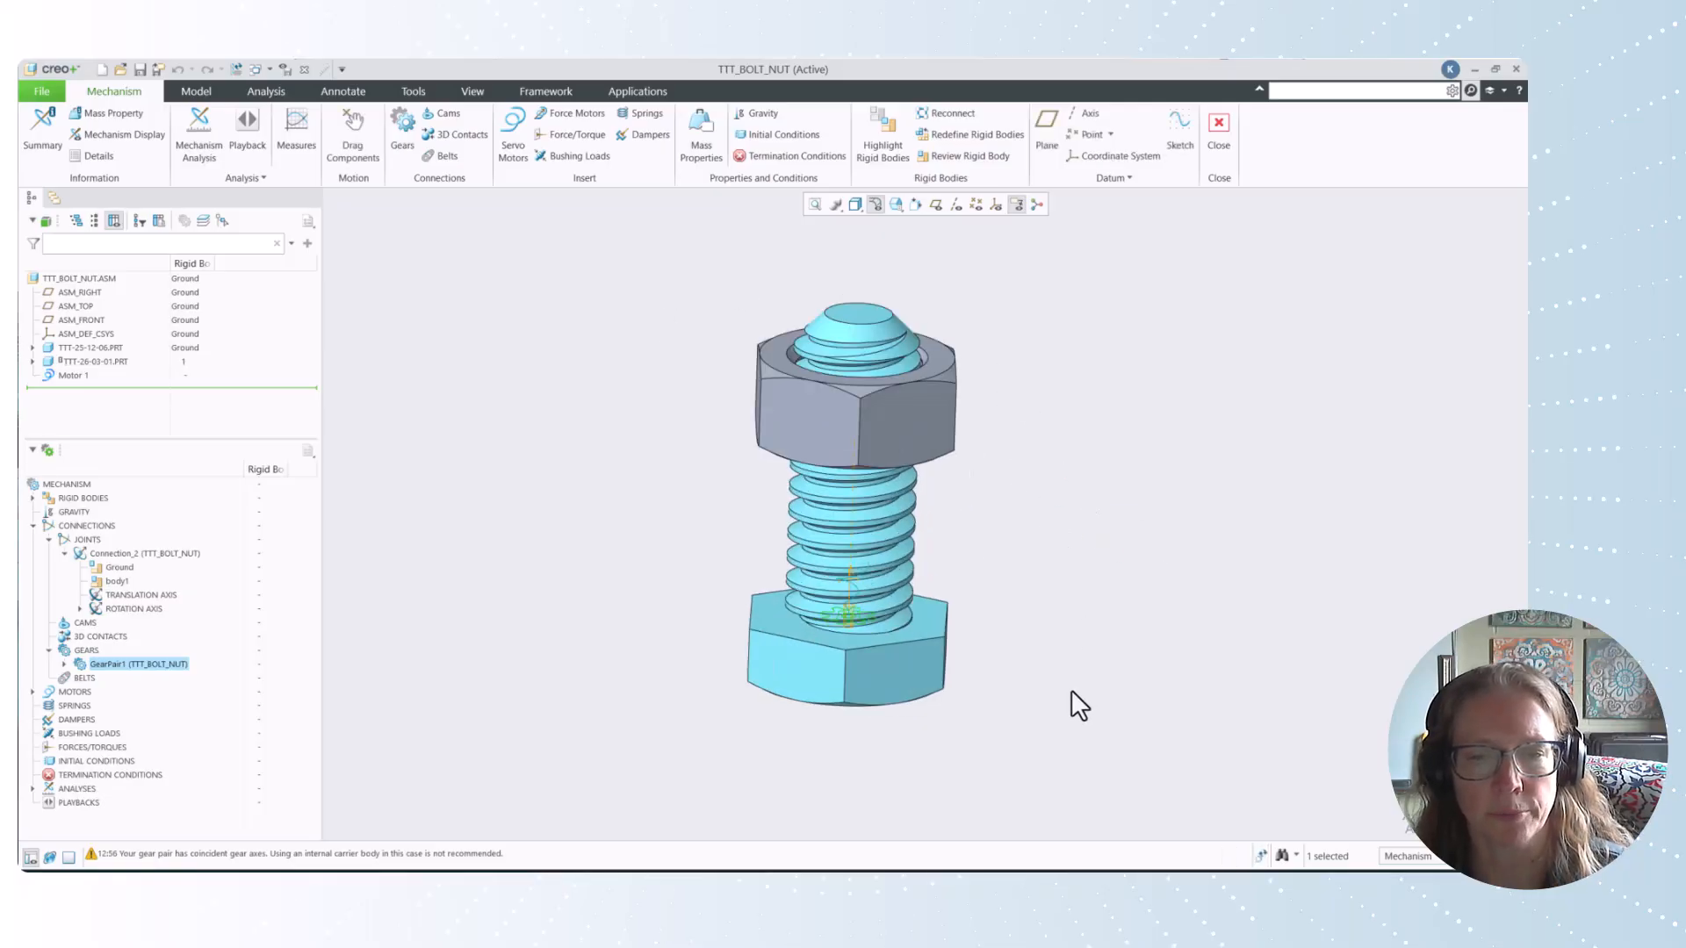
scroll(1072, 688, up, 3)
click(1071, 688)
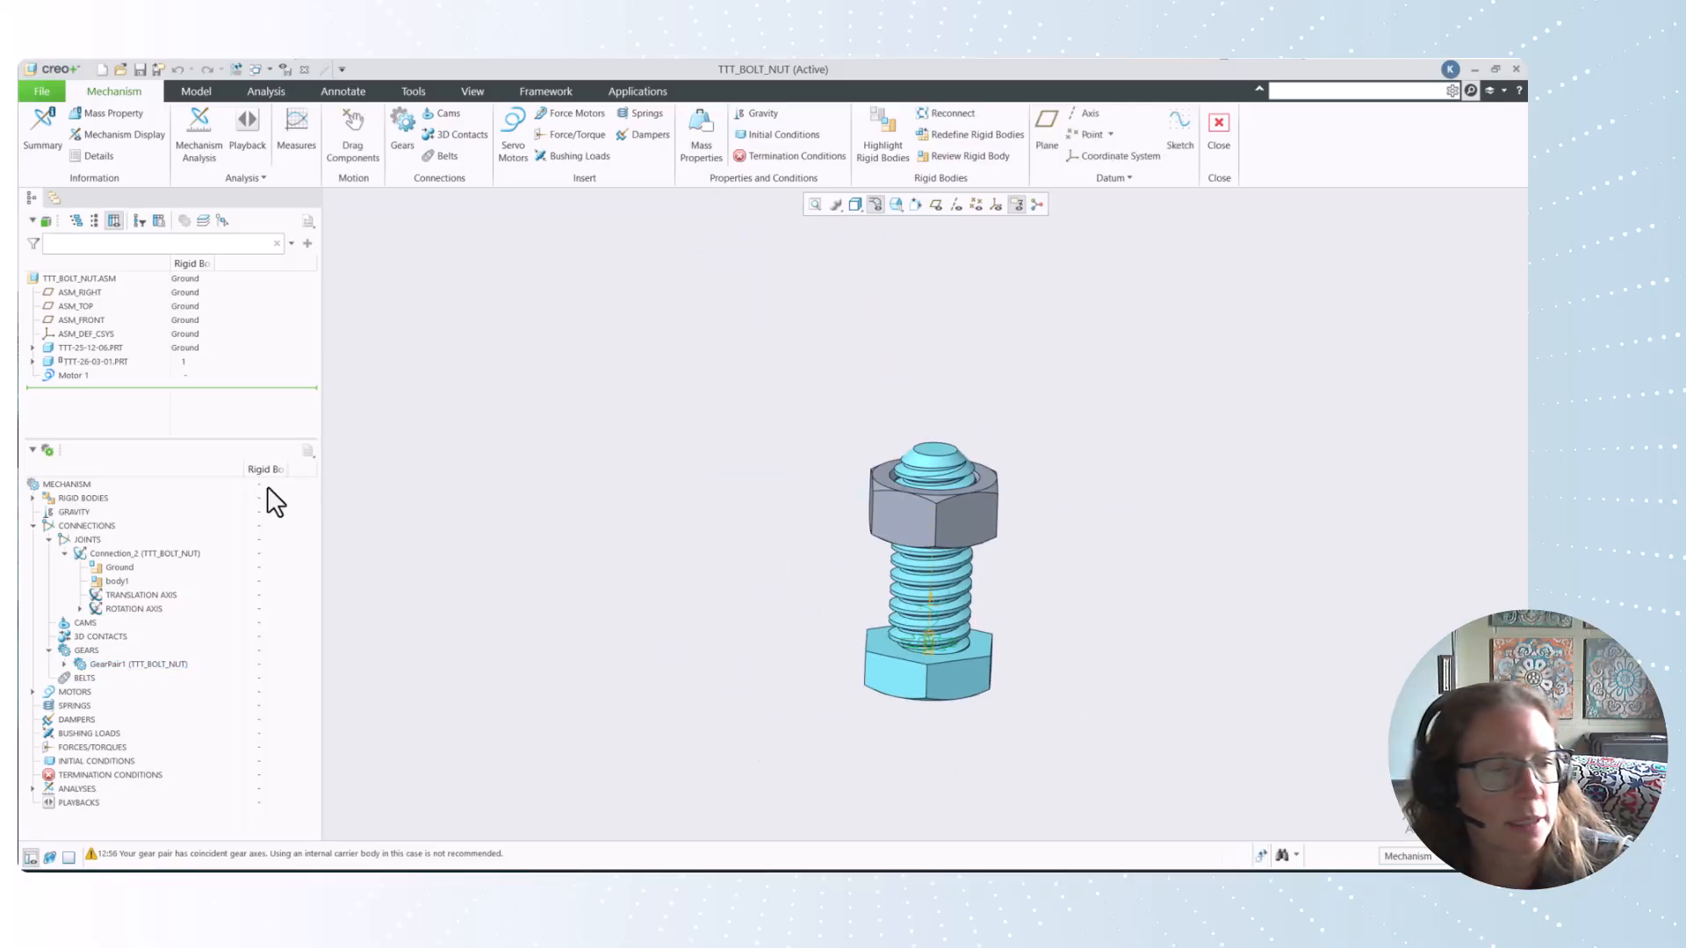
Review the driven entity and profile details of the Motor 1 servo motor and accept its definition.
double_click(49, 693)
click(49, 706)
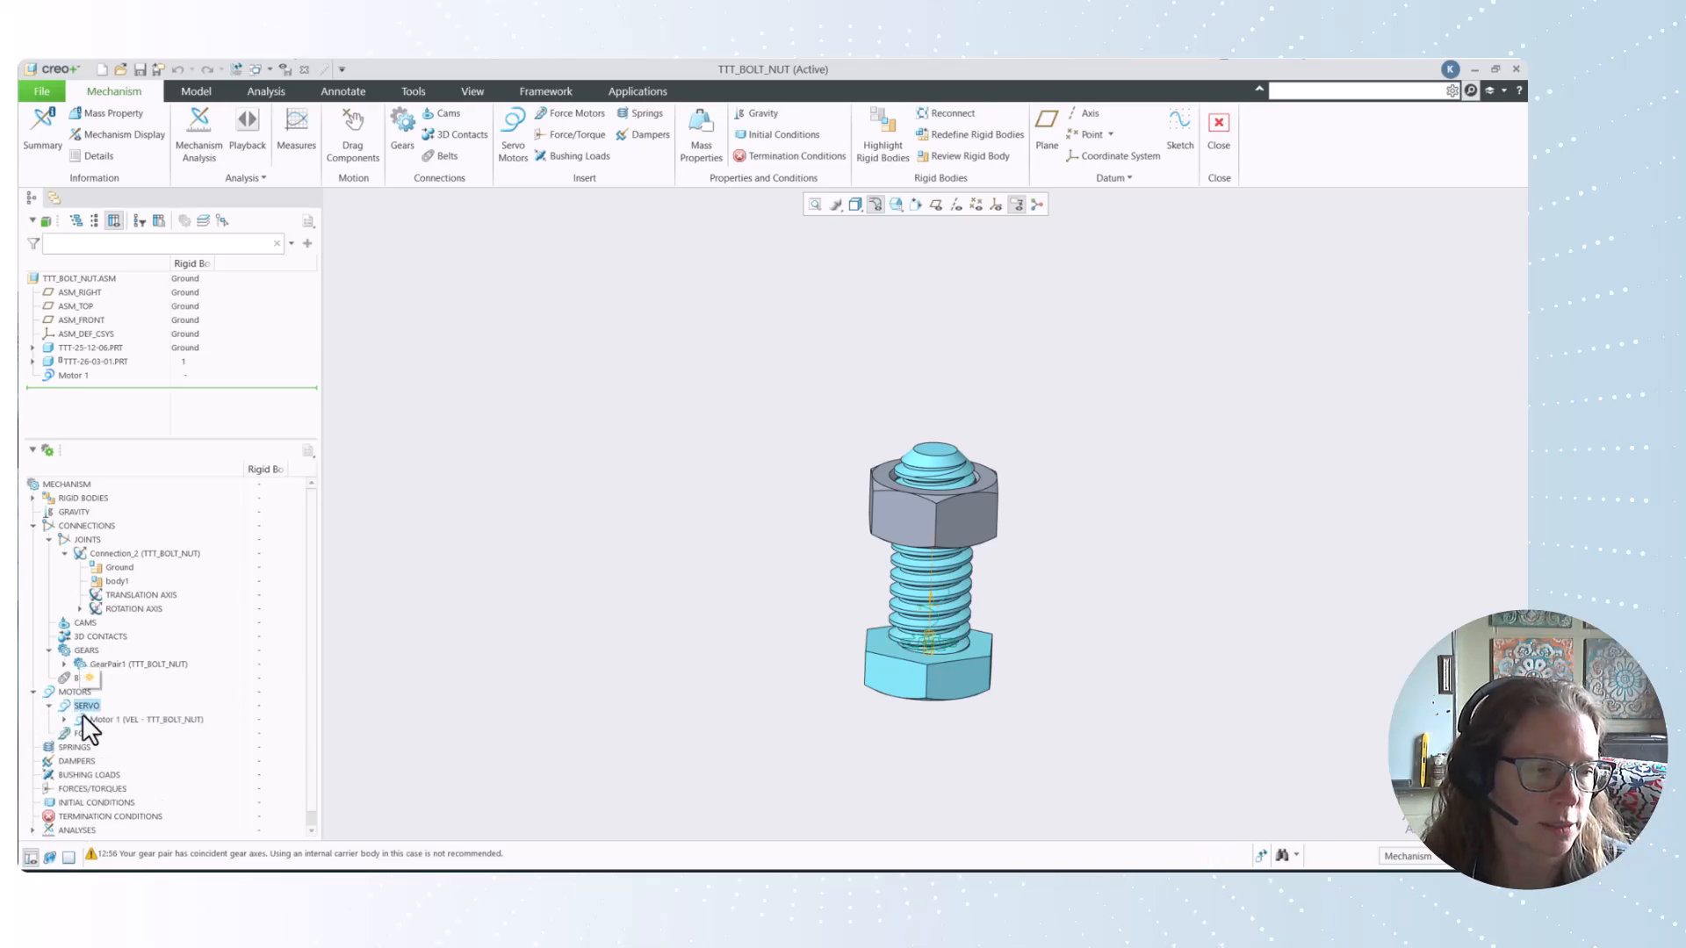
click(167, 720)
click(117, 651)
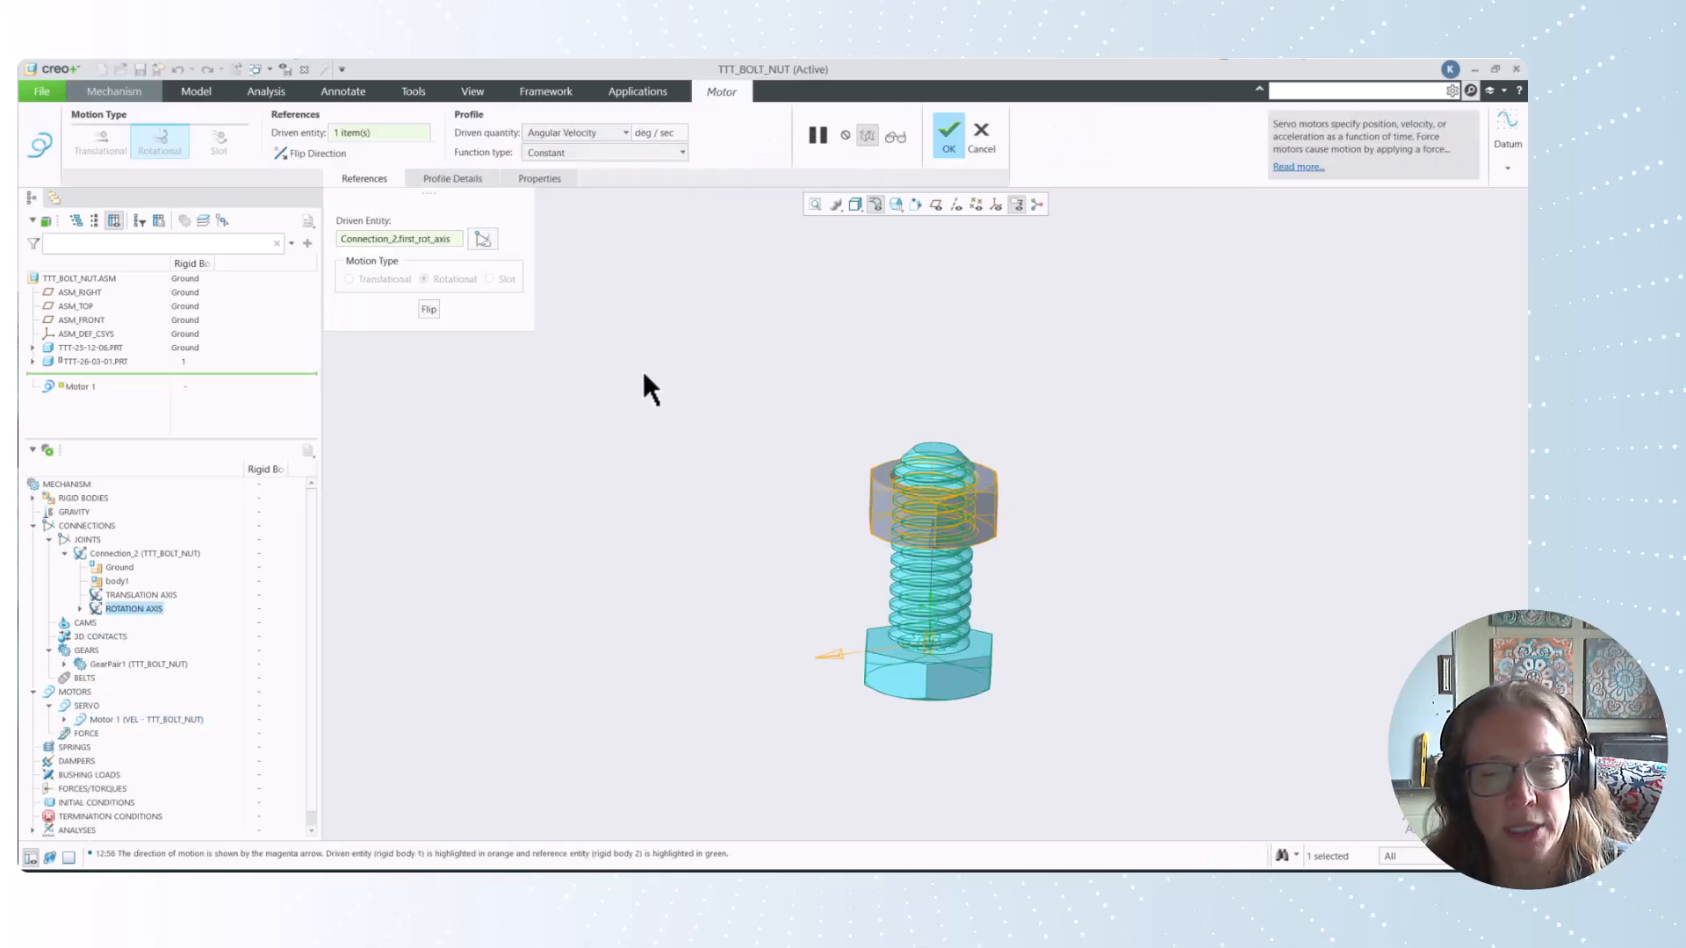
click(450, 179)
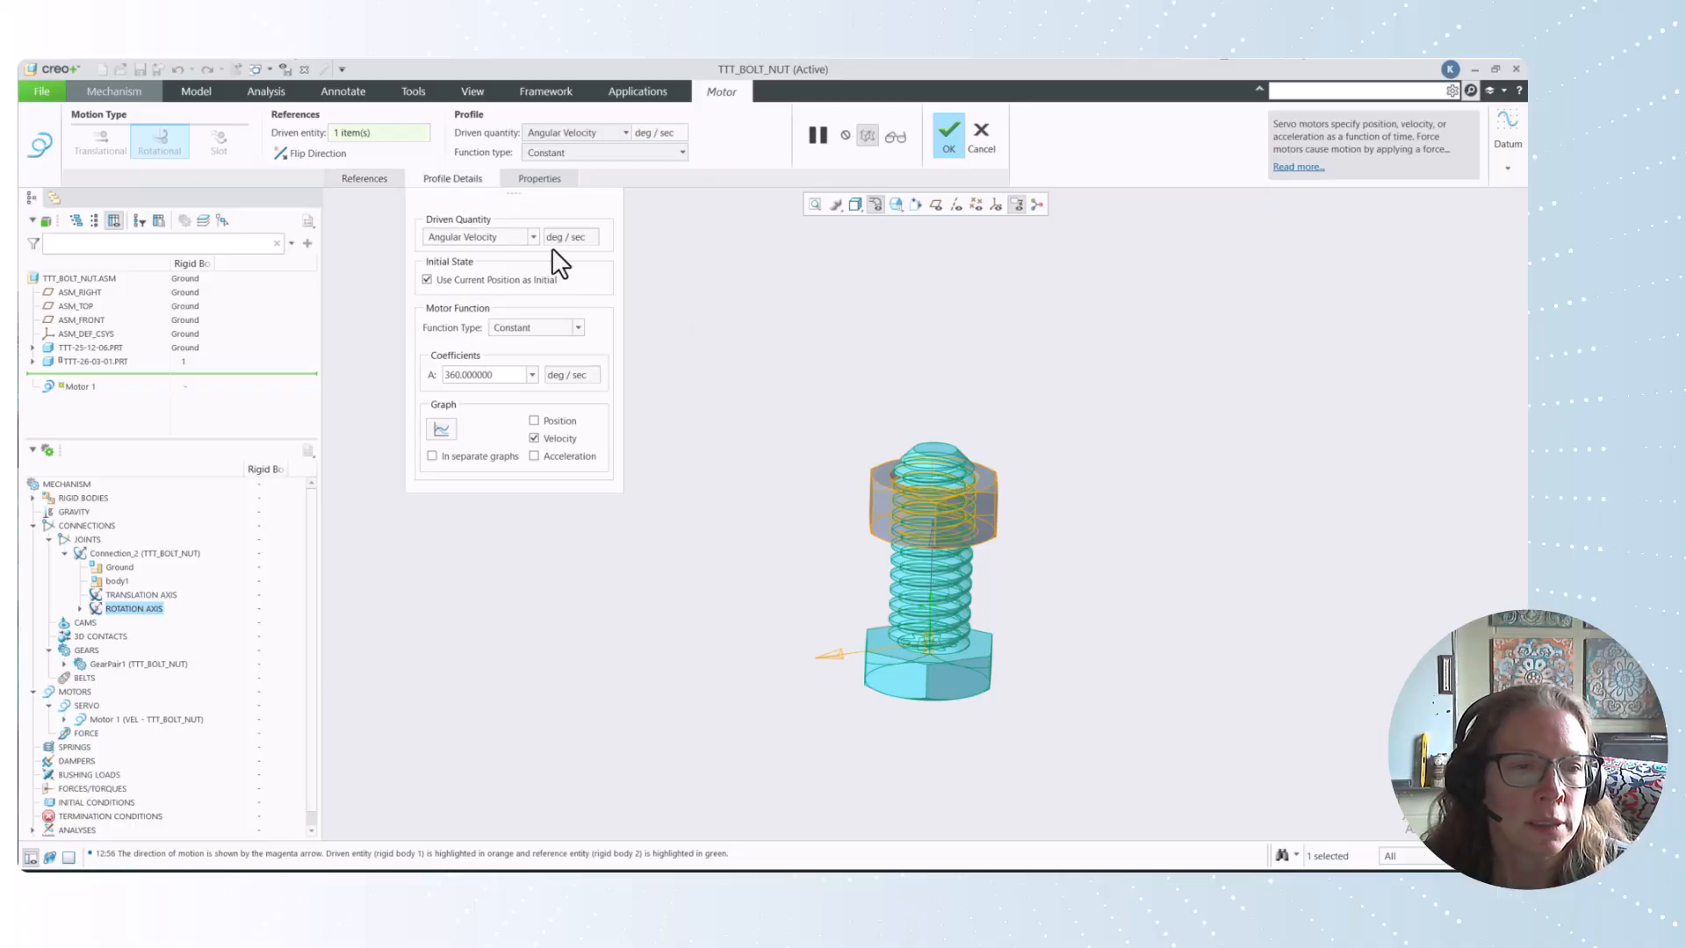
click(950, 132)
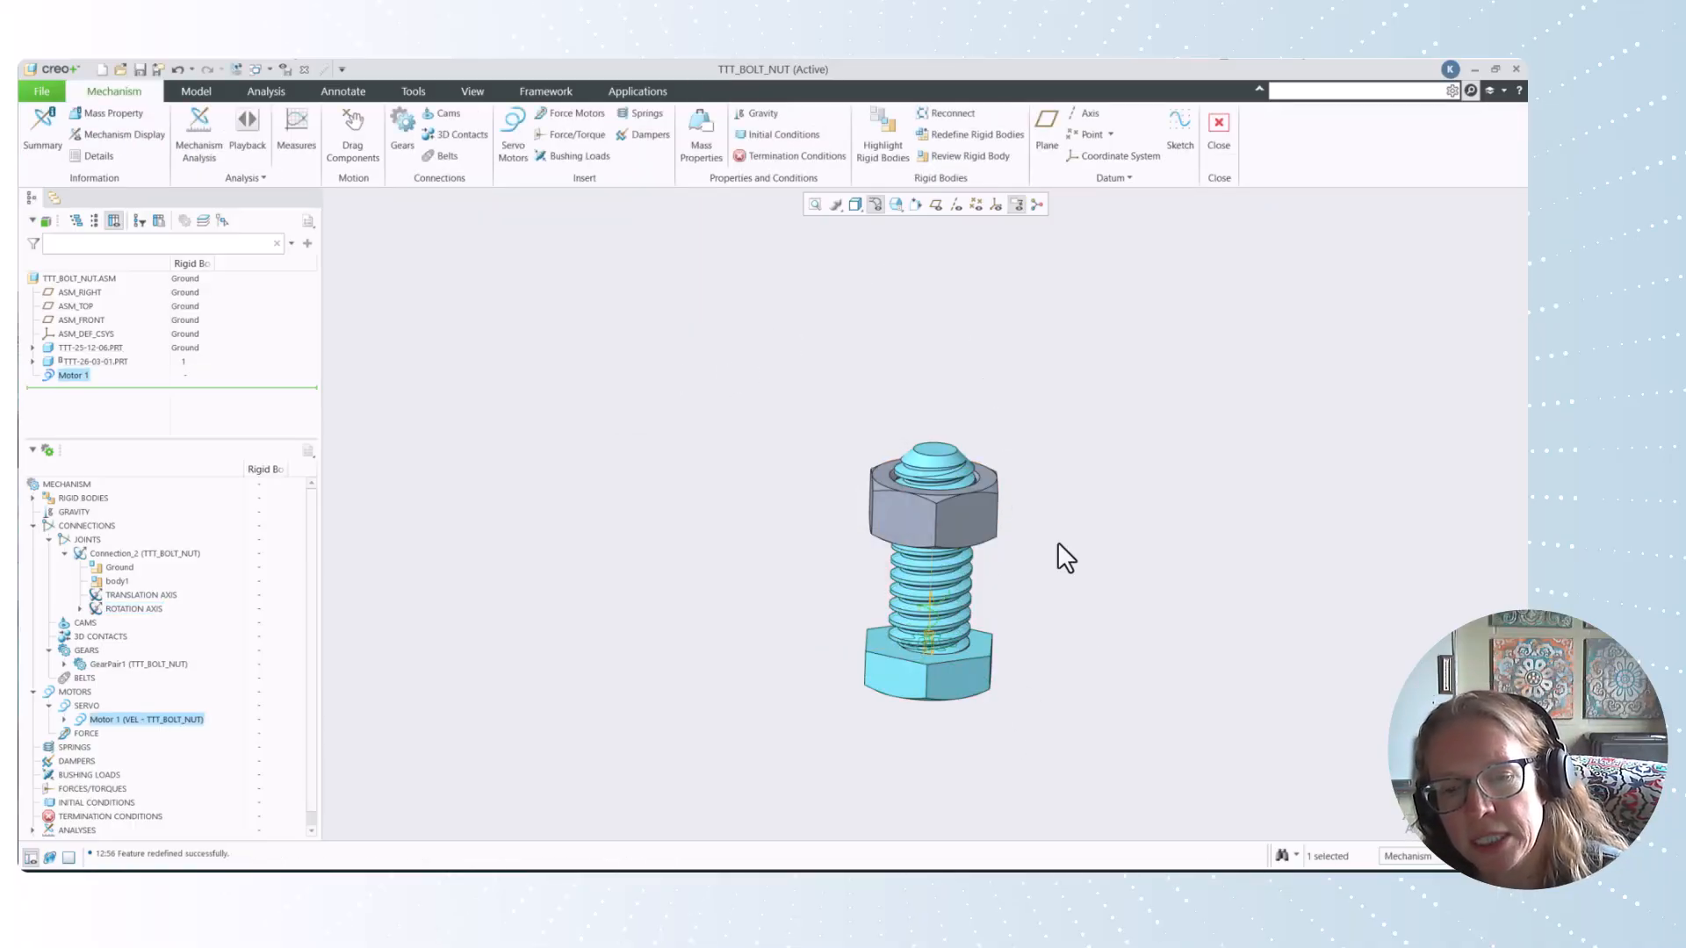
Open the definition of AnalysisDefinition1 and review its assigned motors, time settings and initial configuration.
scroll(1085, 571, up, 2)
scroll(1062, 669, down, 2)
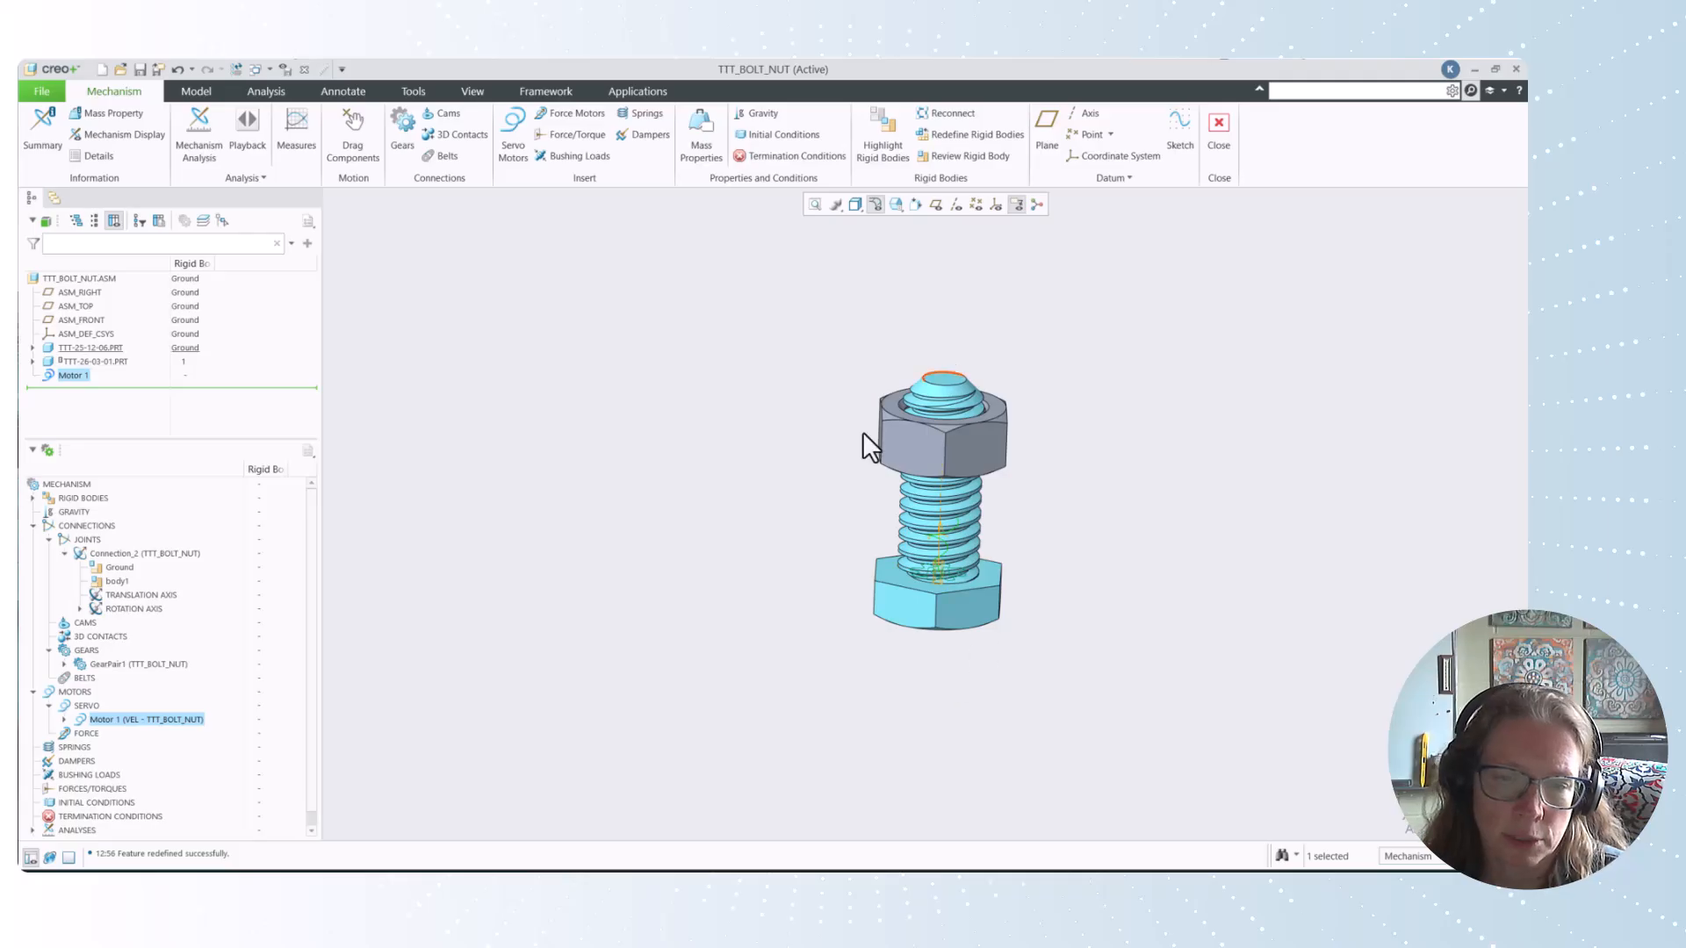
click(677, 562)
scroll(79, 821, down, 1)
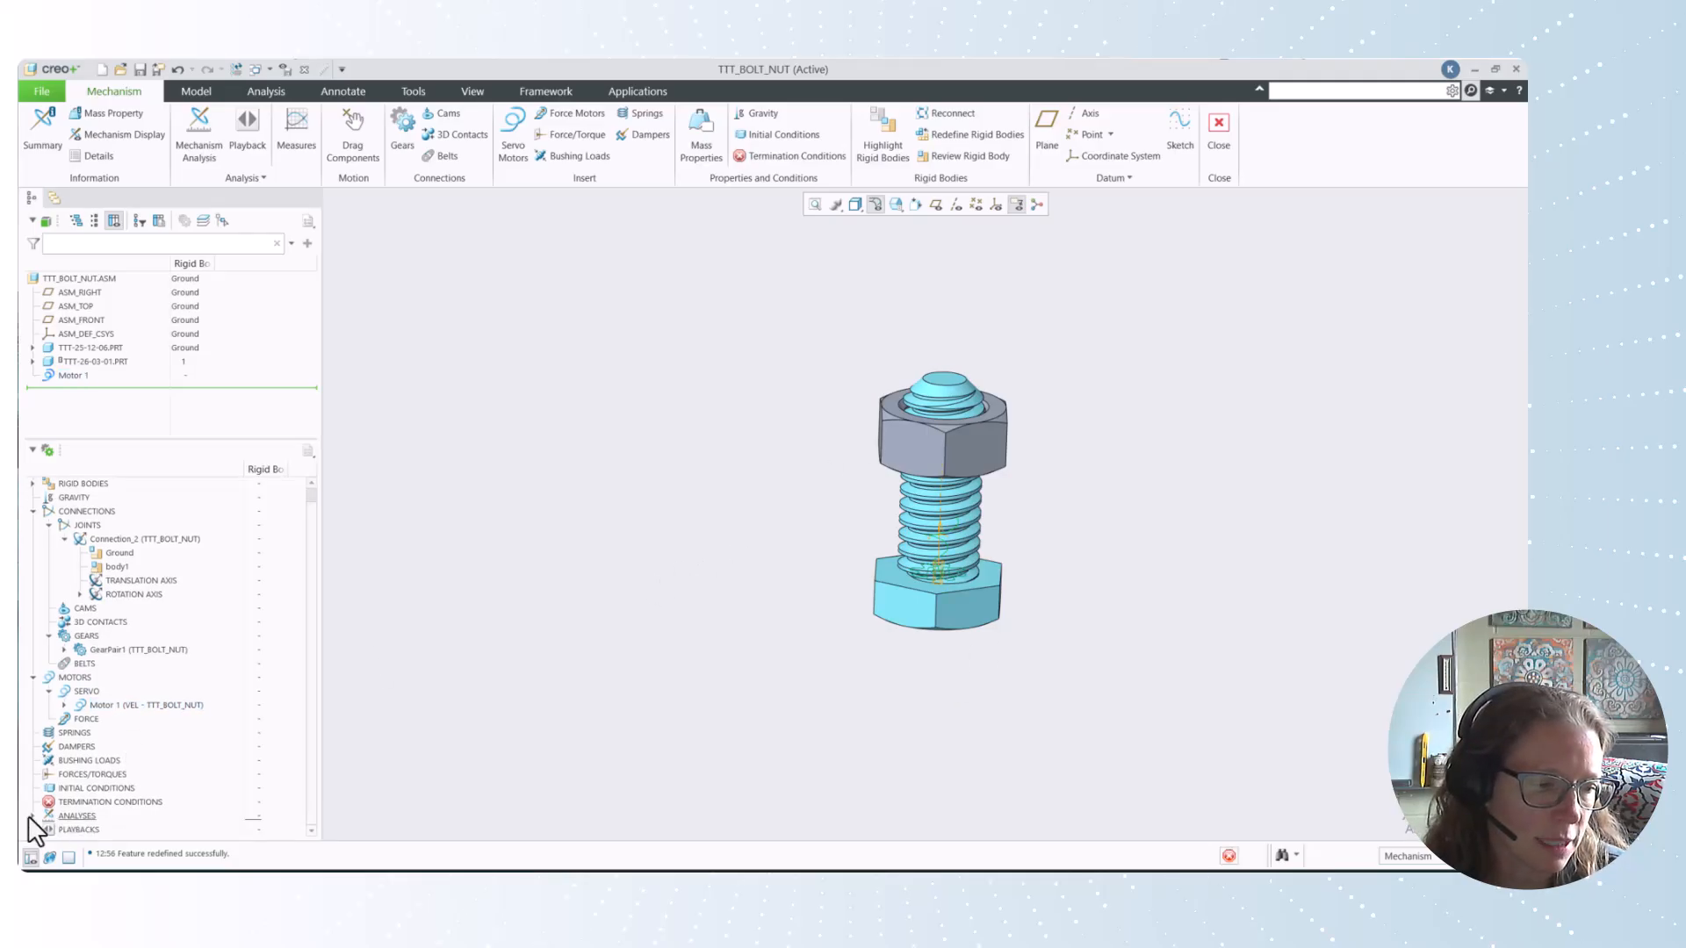
click(33, 816)
click(98, 828)
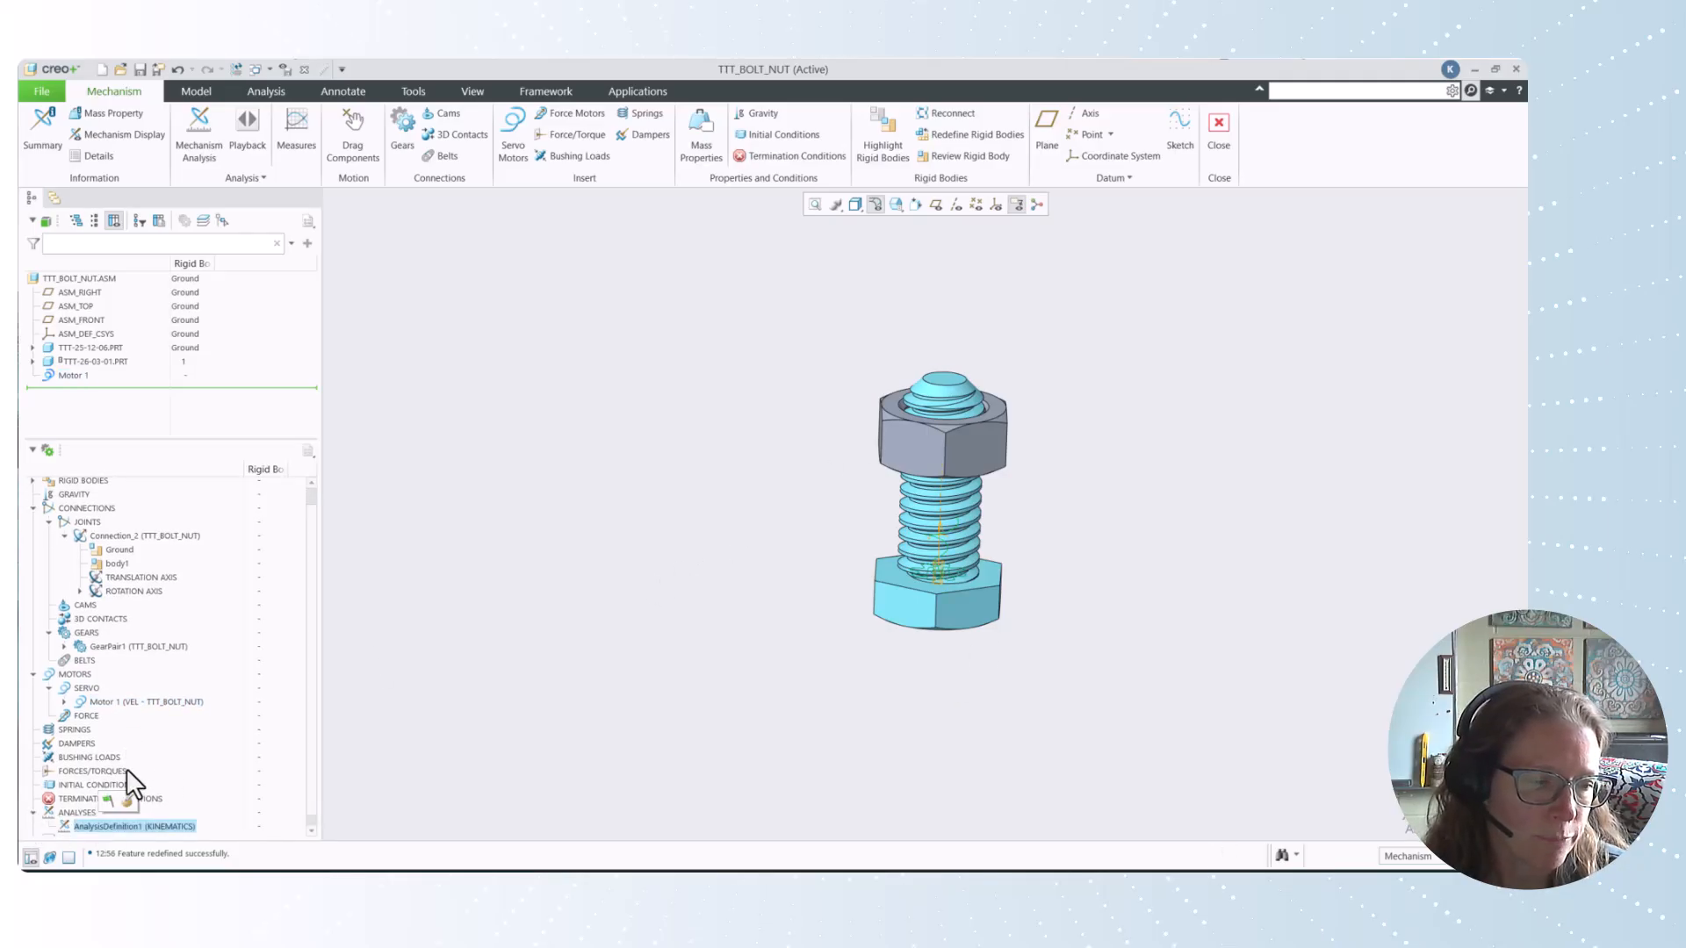
click(135, 803)
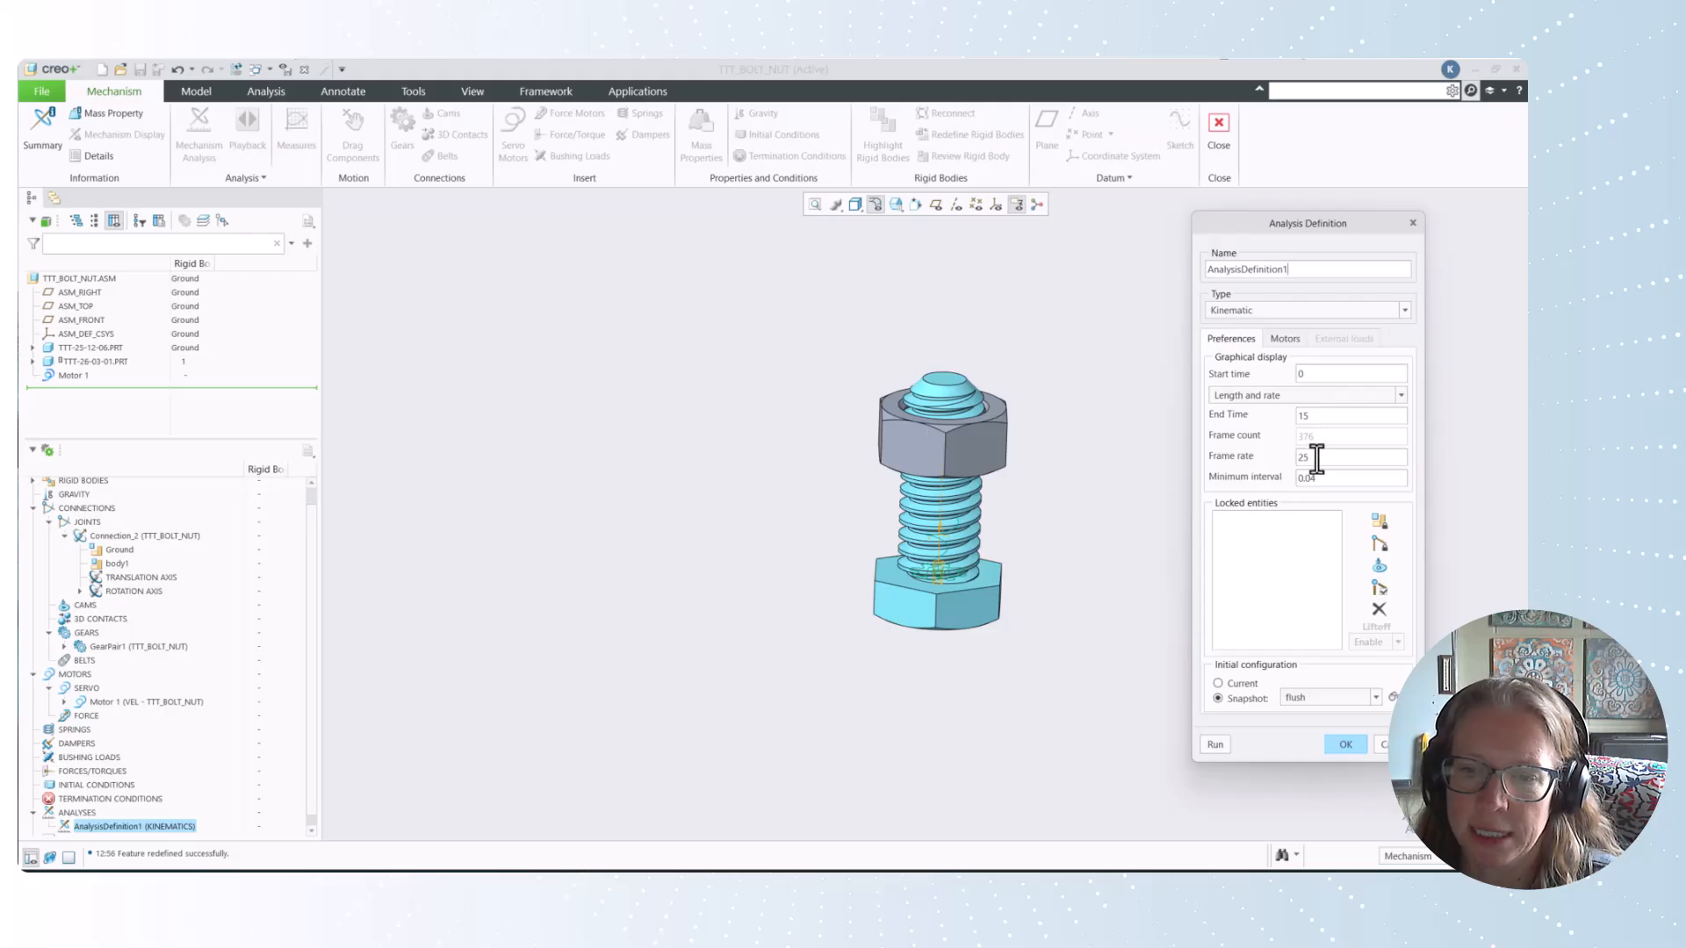
click(1286, 339)
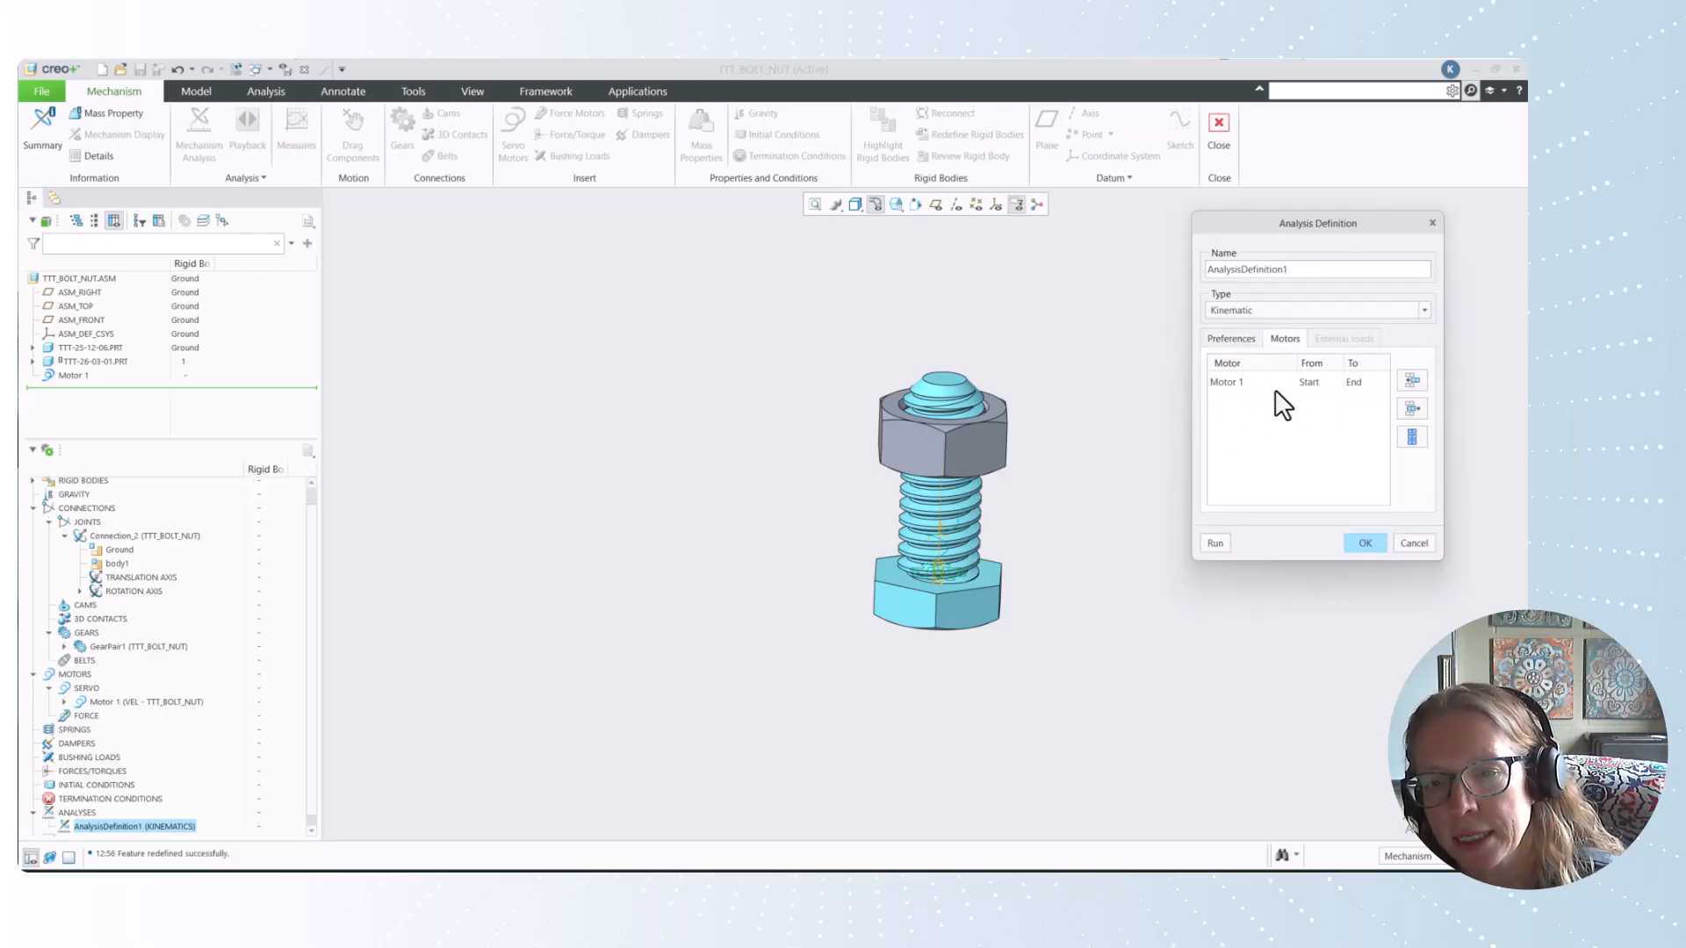
click(1233, 340)
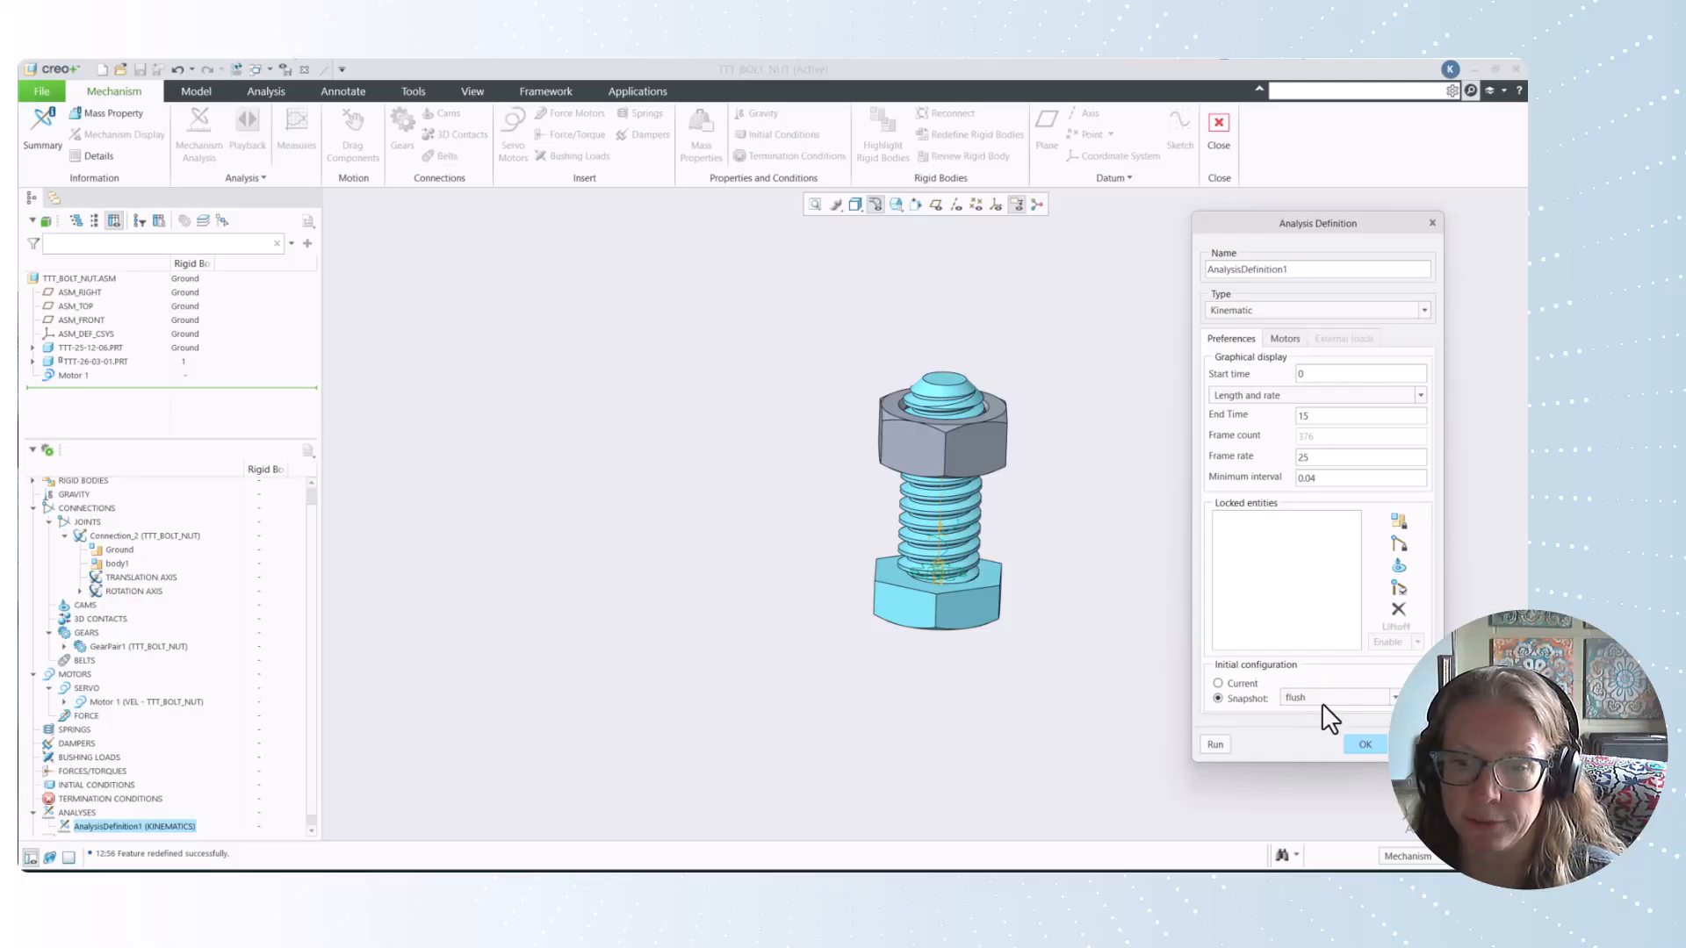
Run AnalysisDefinition1 twice, overwriting the existing result set on the second run, and accept the definition.
click(1212, 745)
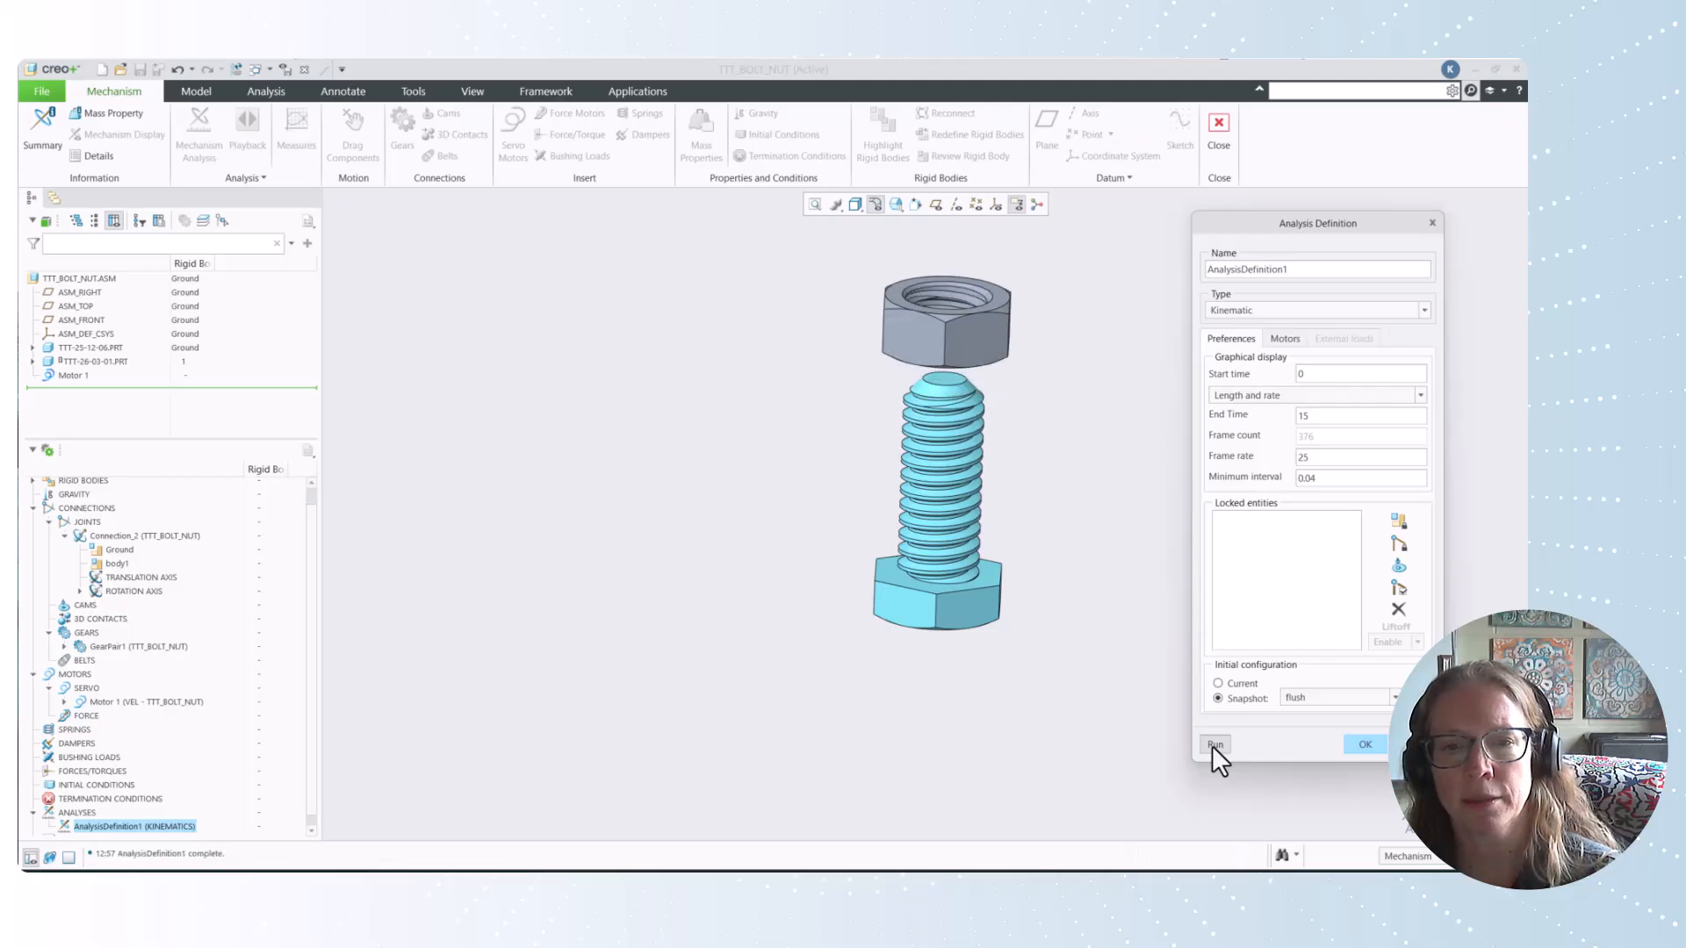
click(1215, 744)
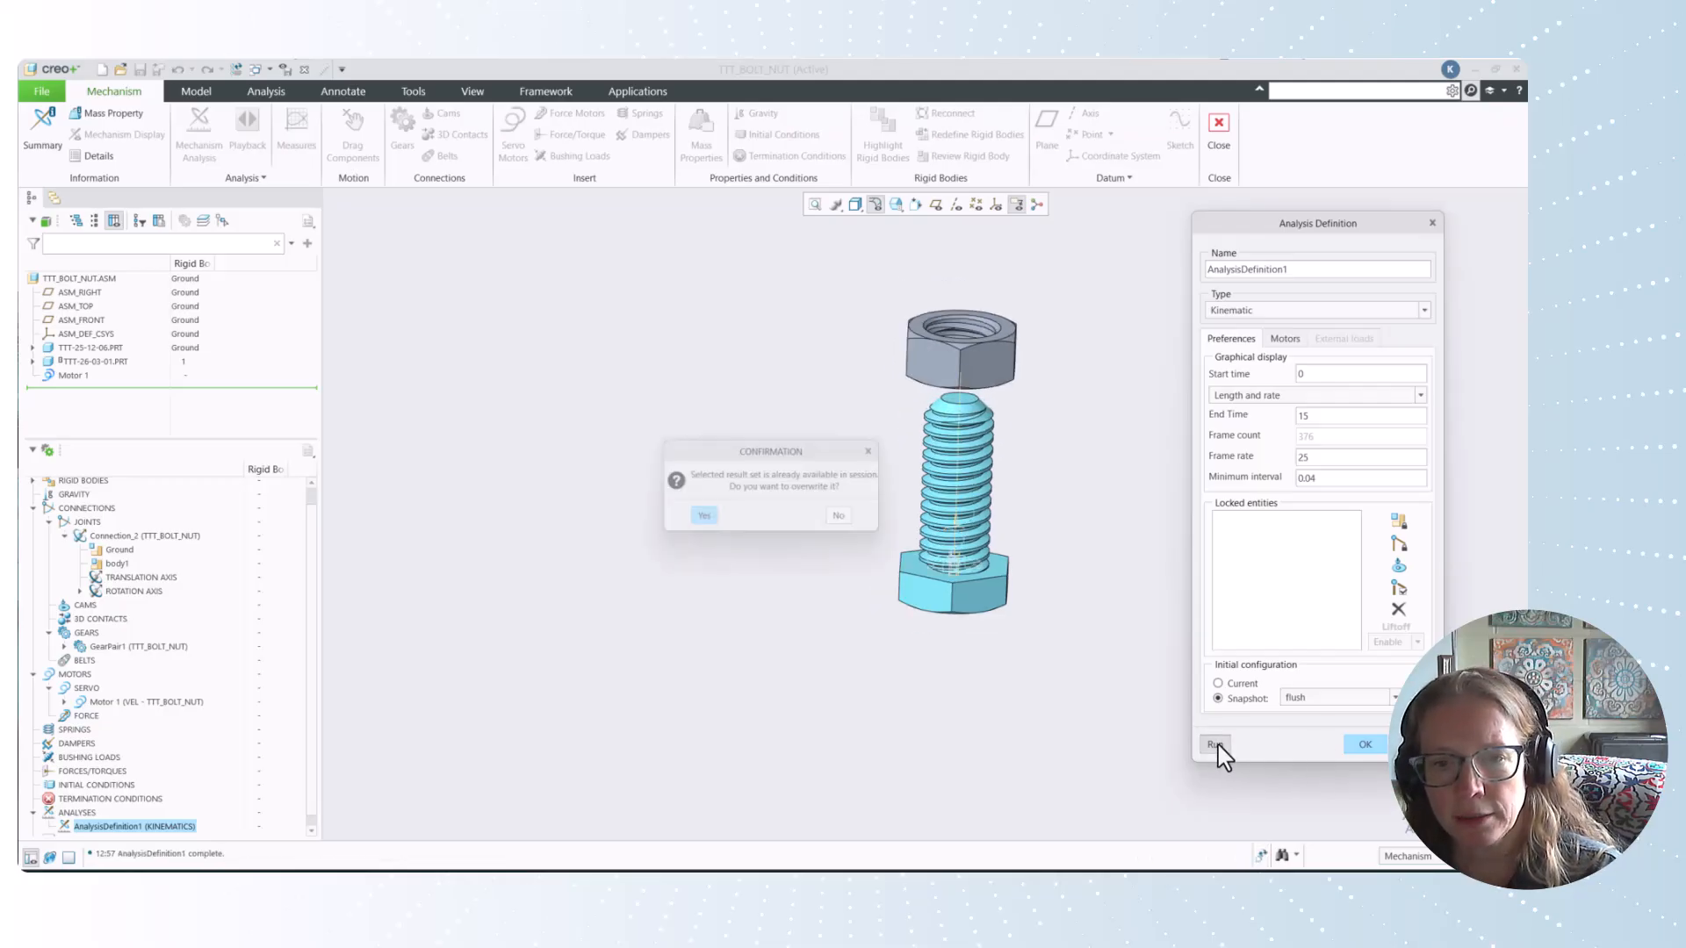
click(700, 520)
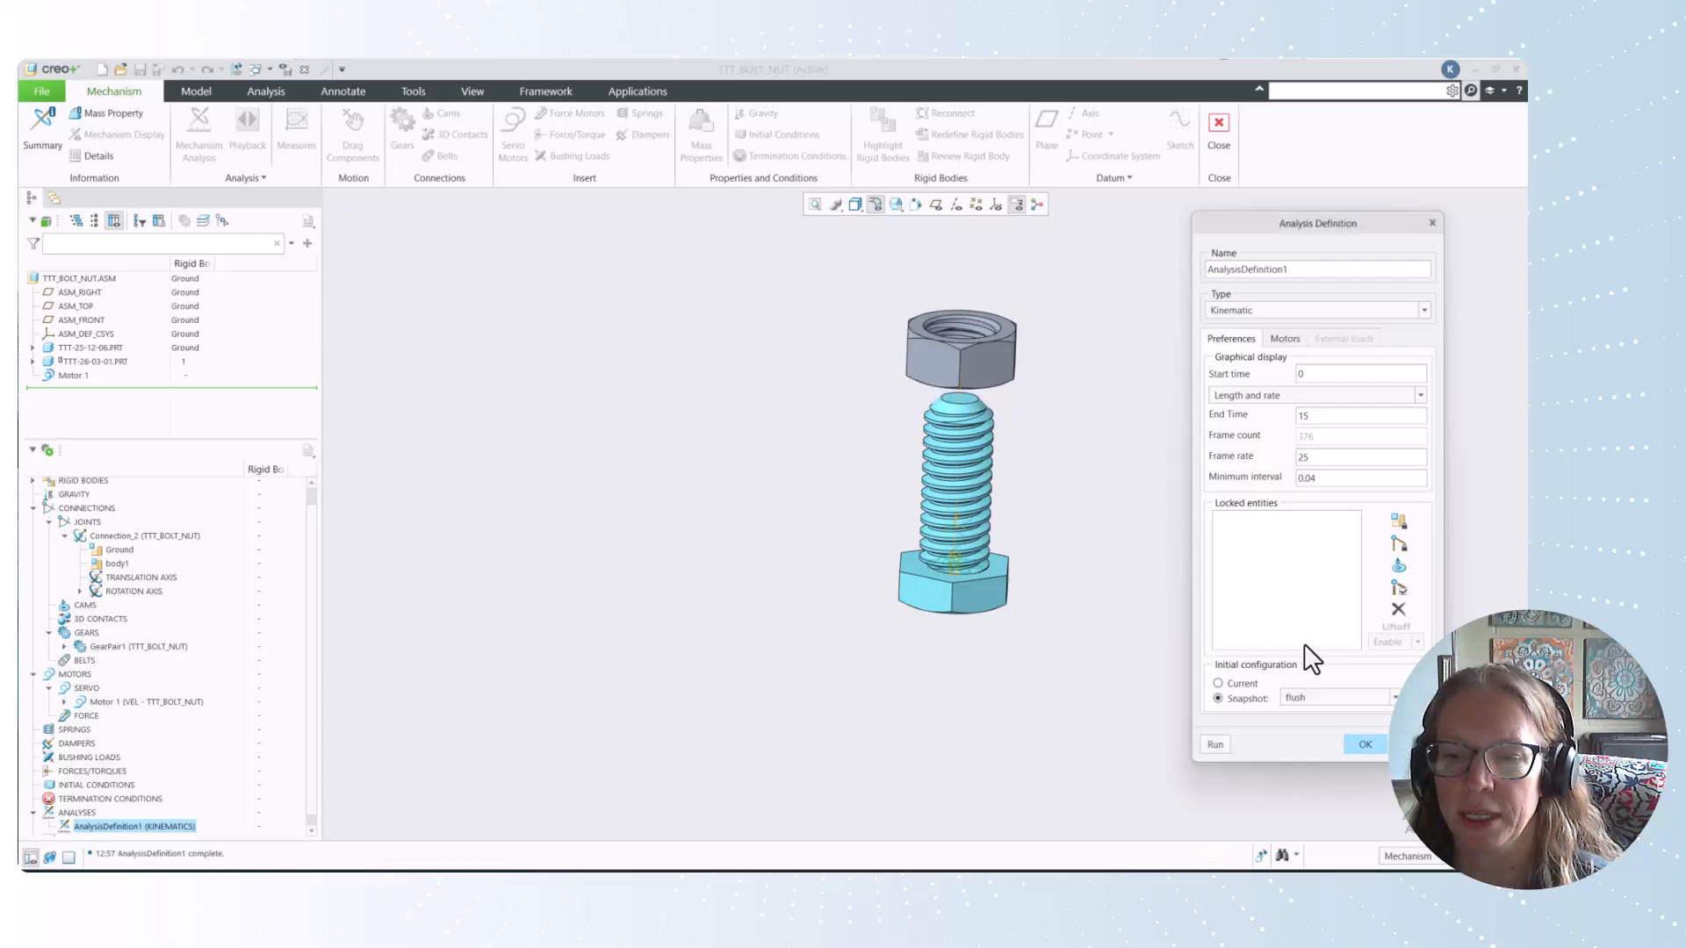
click(1368, 743)
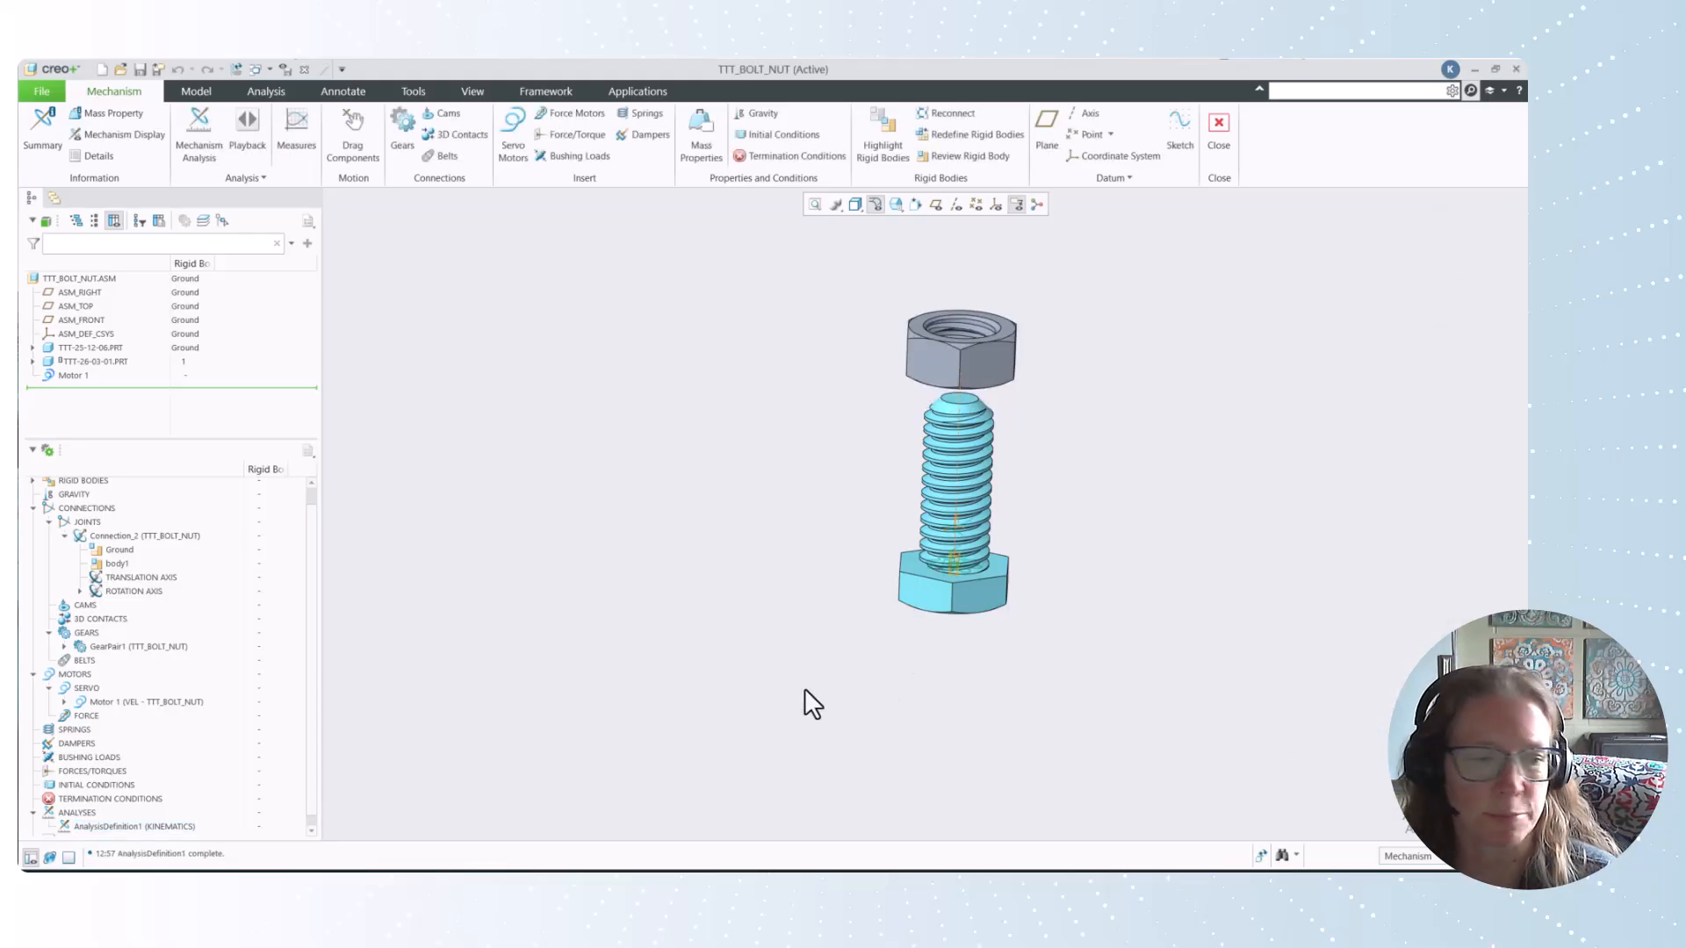
scroll(220, 702, down, 1)
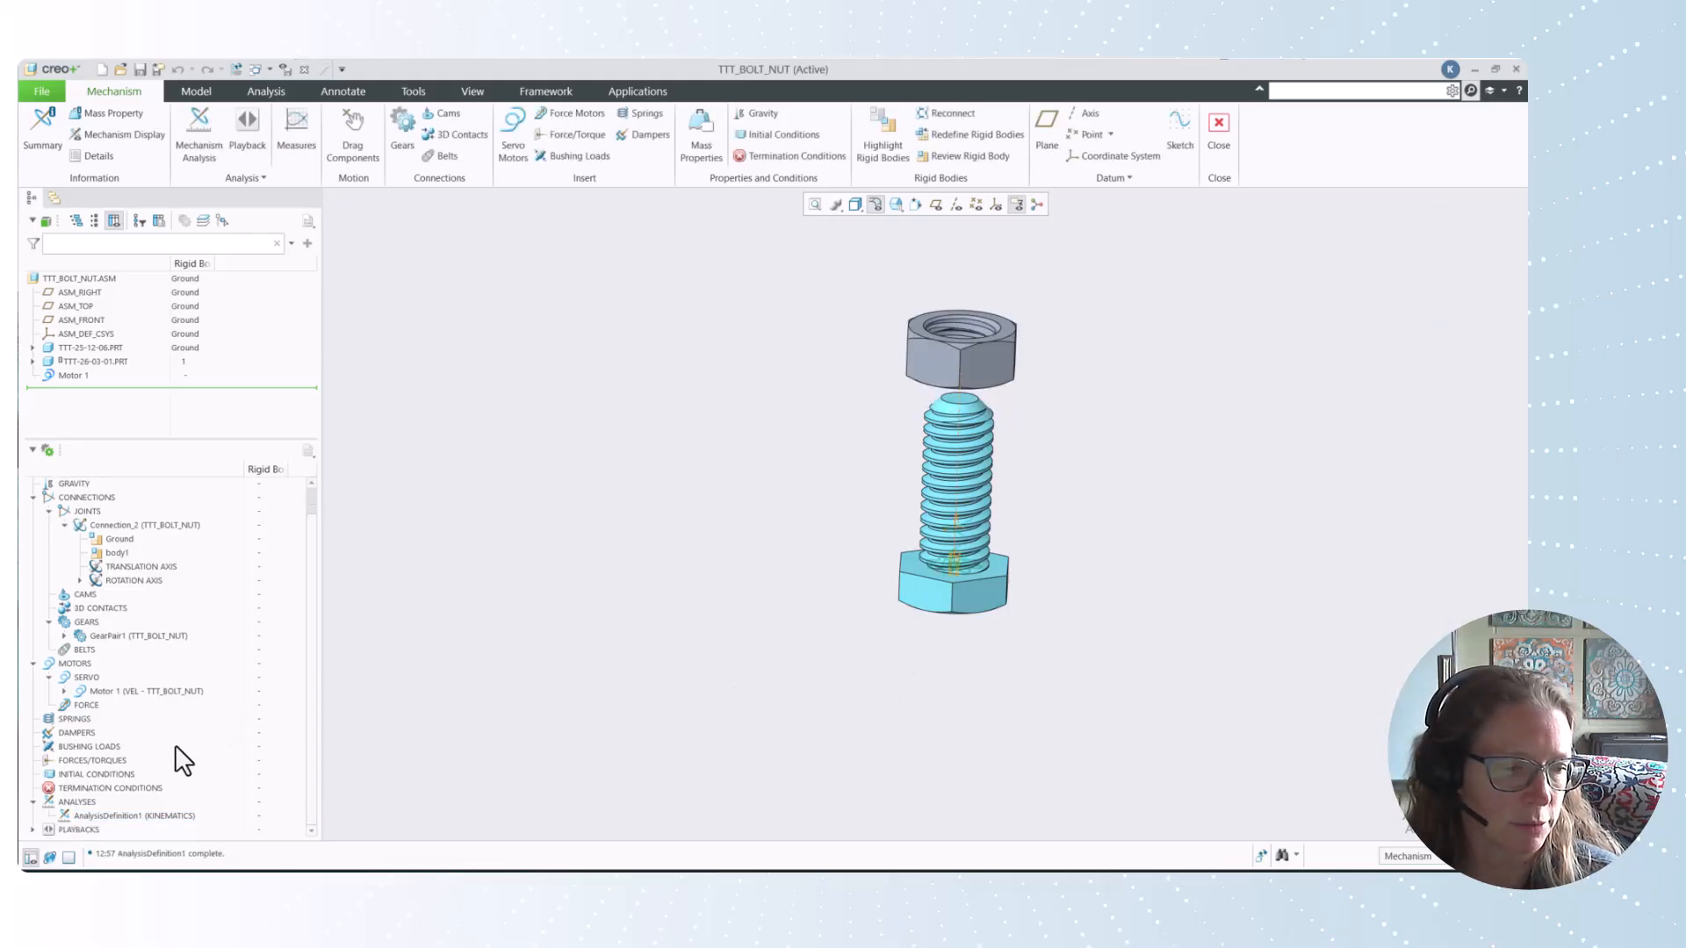
Open the playback of the AnalysisDefinition1 result set and play the nut's motion as an animation.
click(48, 830)
click(70, 803)
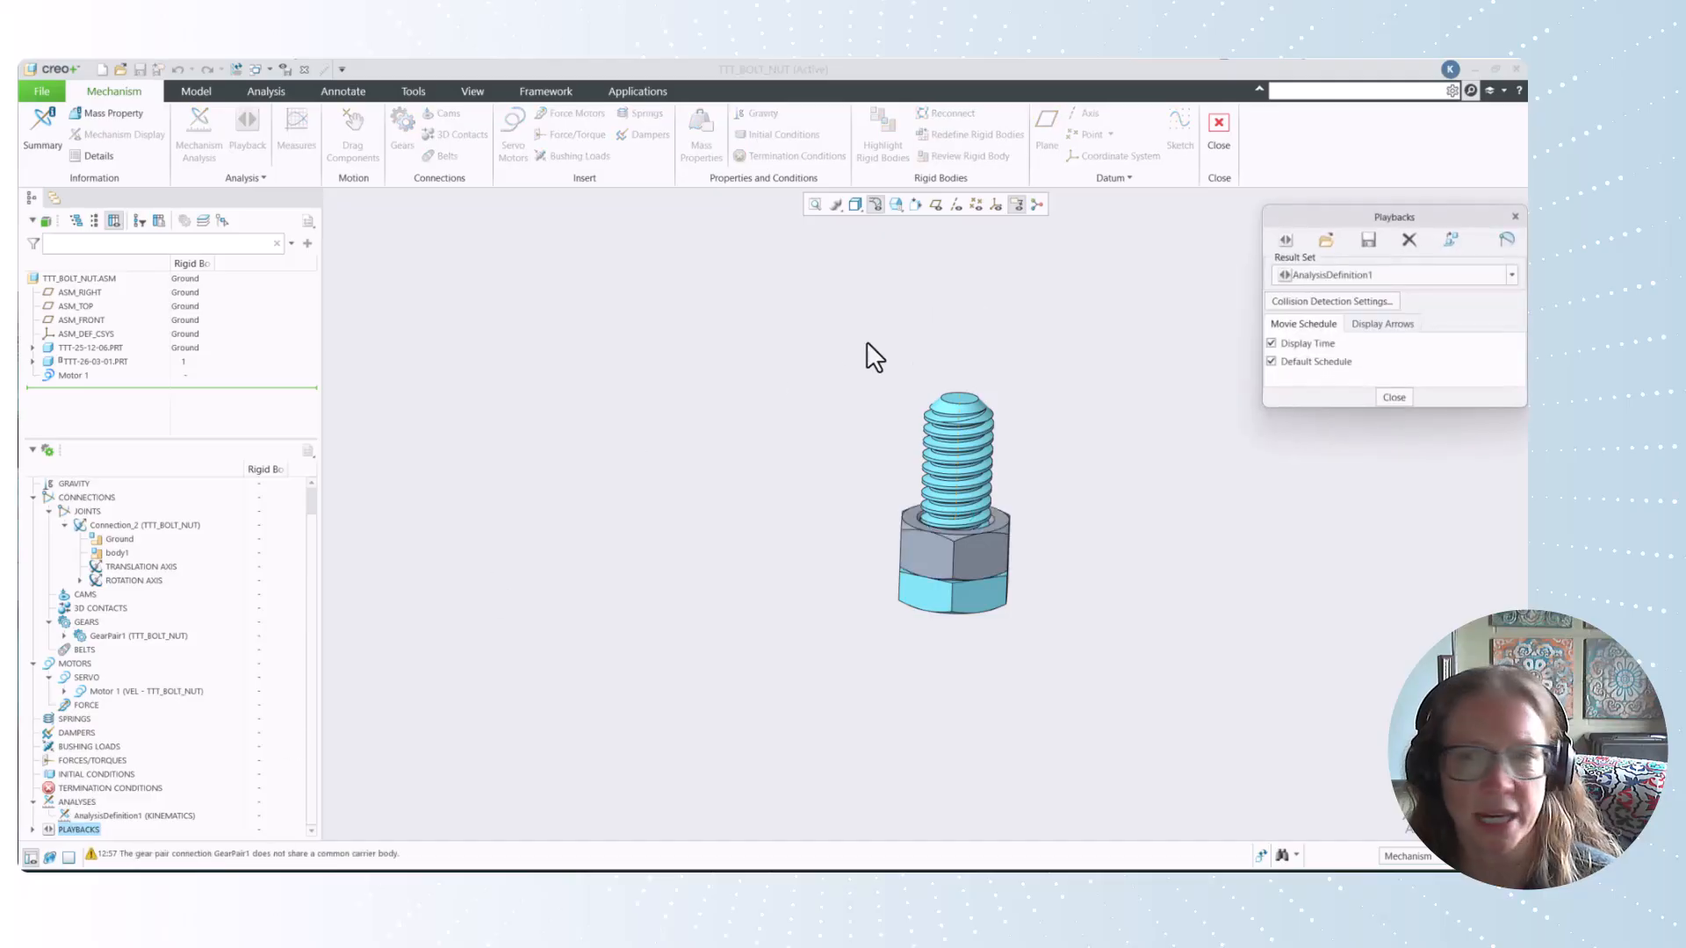
click(1288, 238)
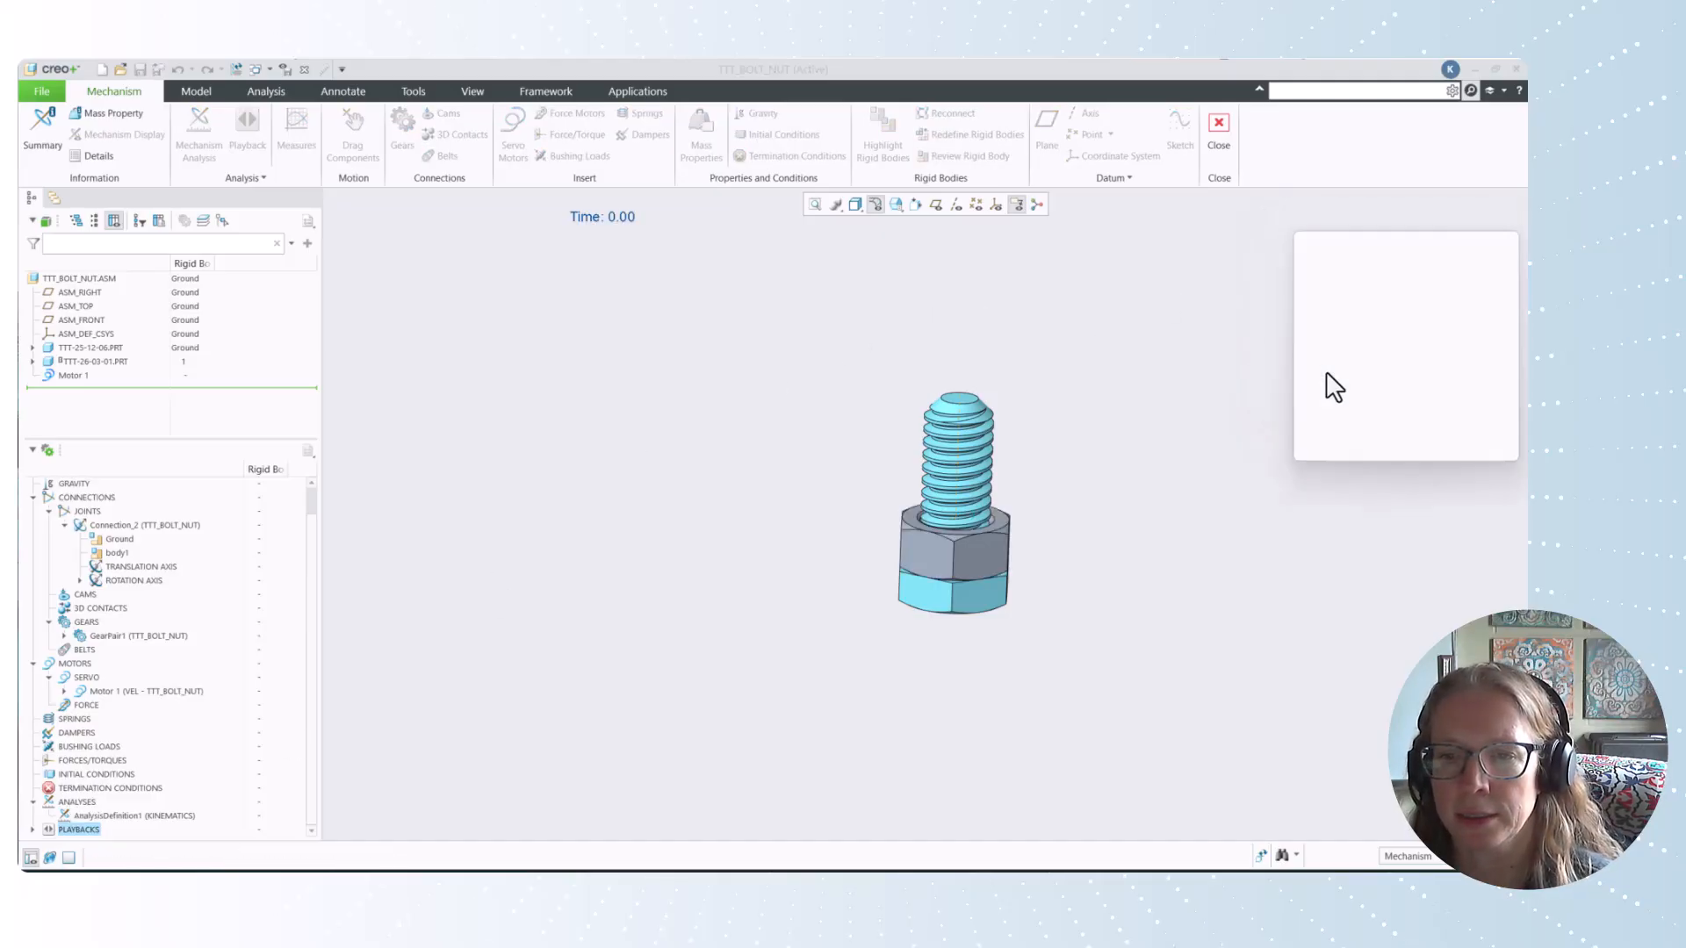
click(1478, 329)
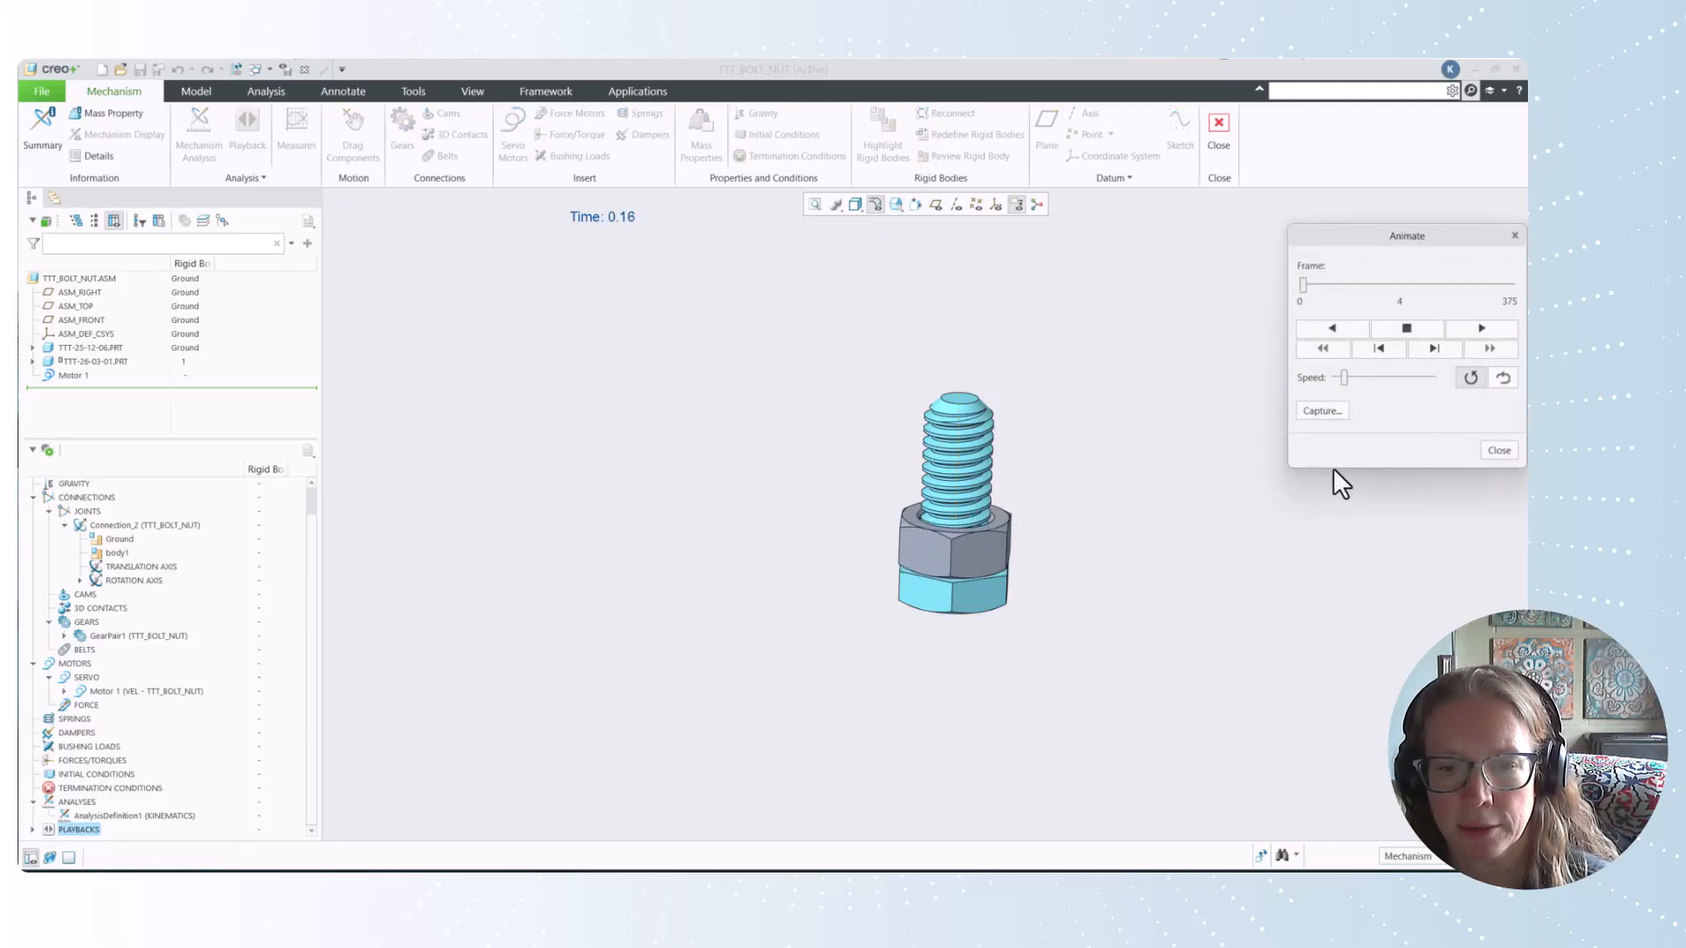
Speed up the animation, make it reverse direction at the end, watch the nut's travel, and close the playback.
drag(1344, 376, 1398, 377)
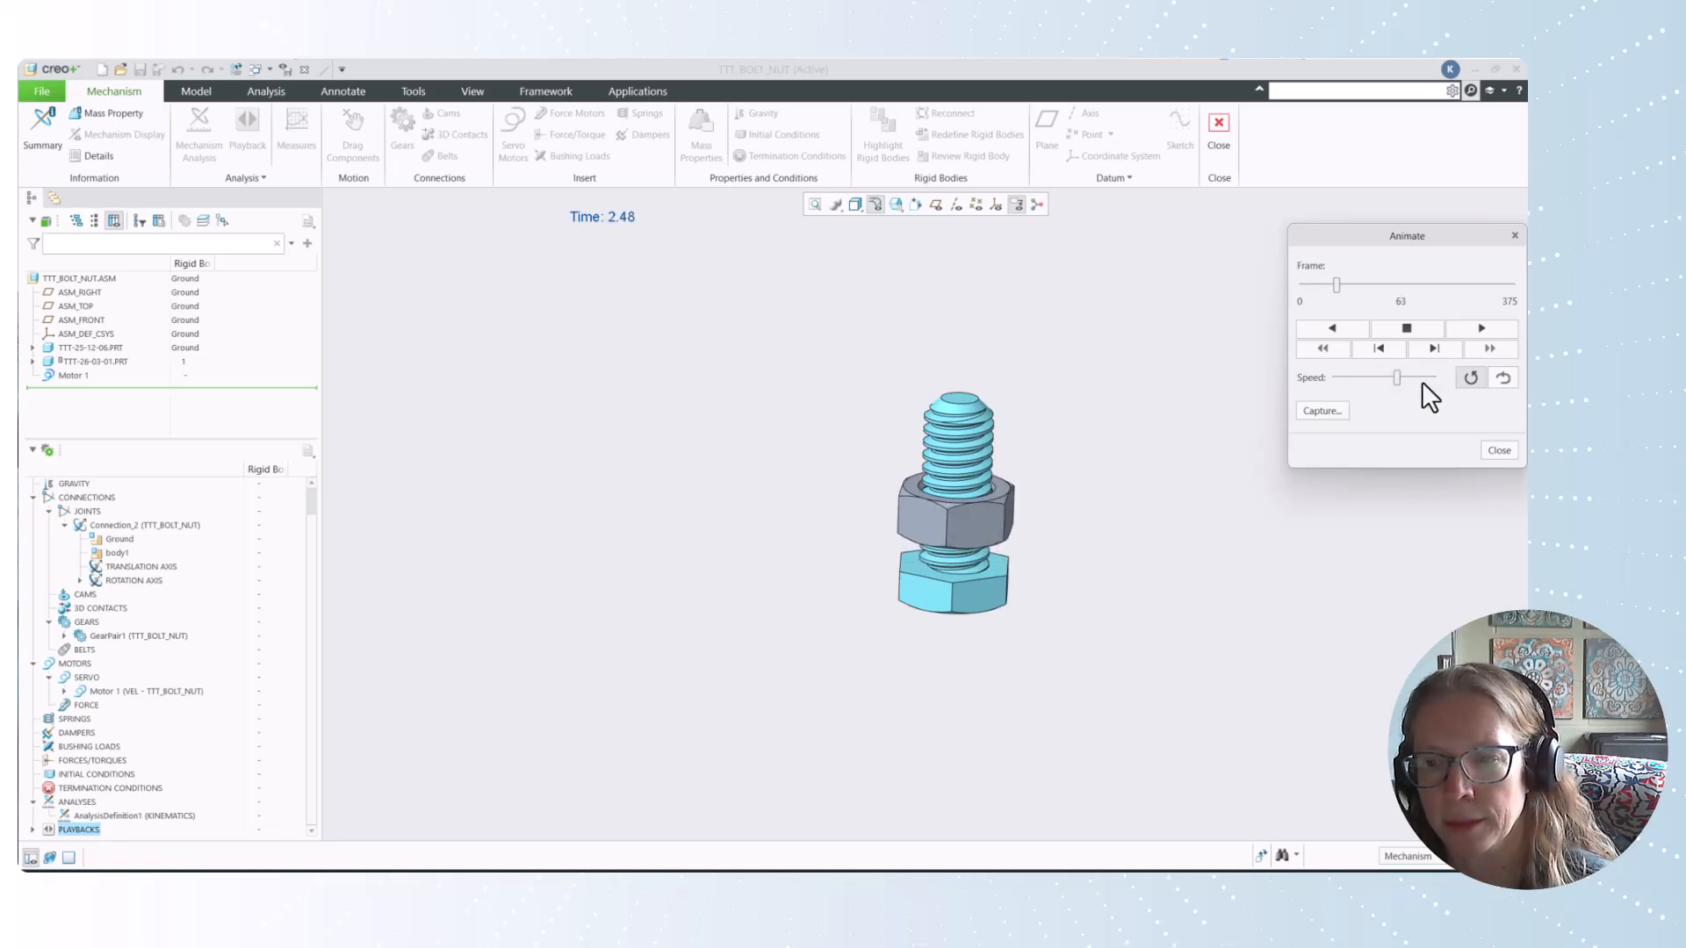
click(1501, 379)
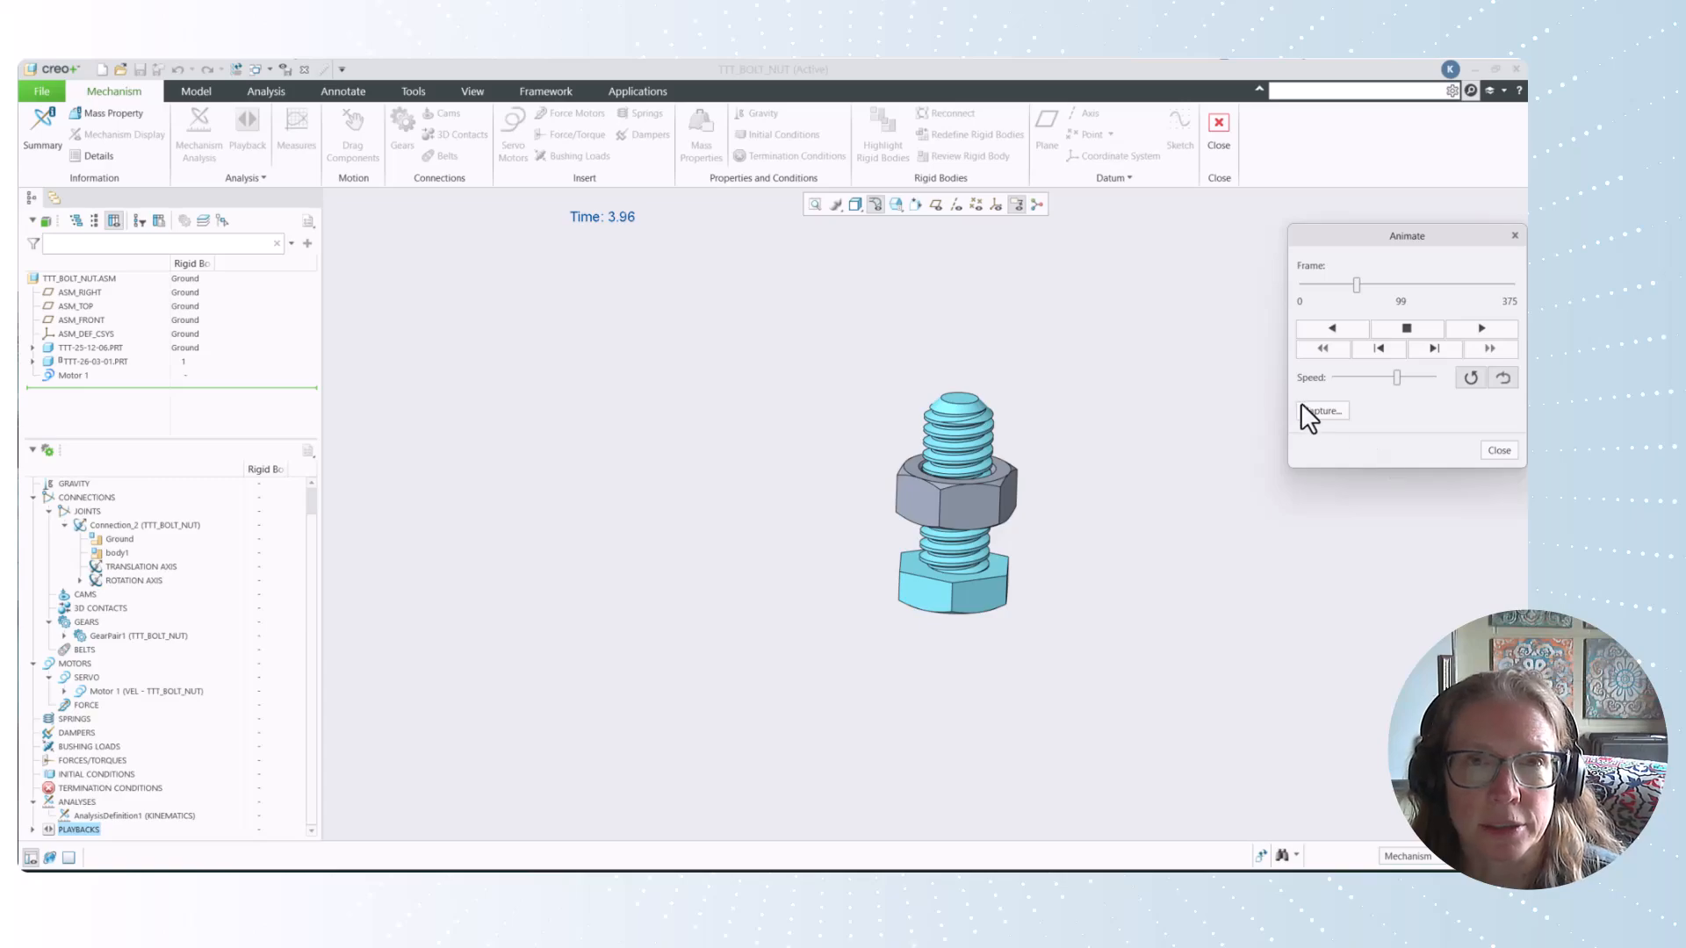
click(1499, 449)
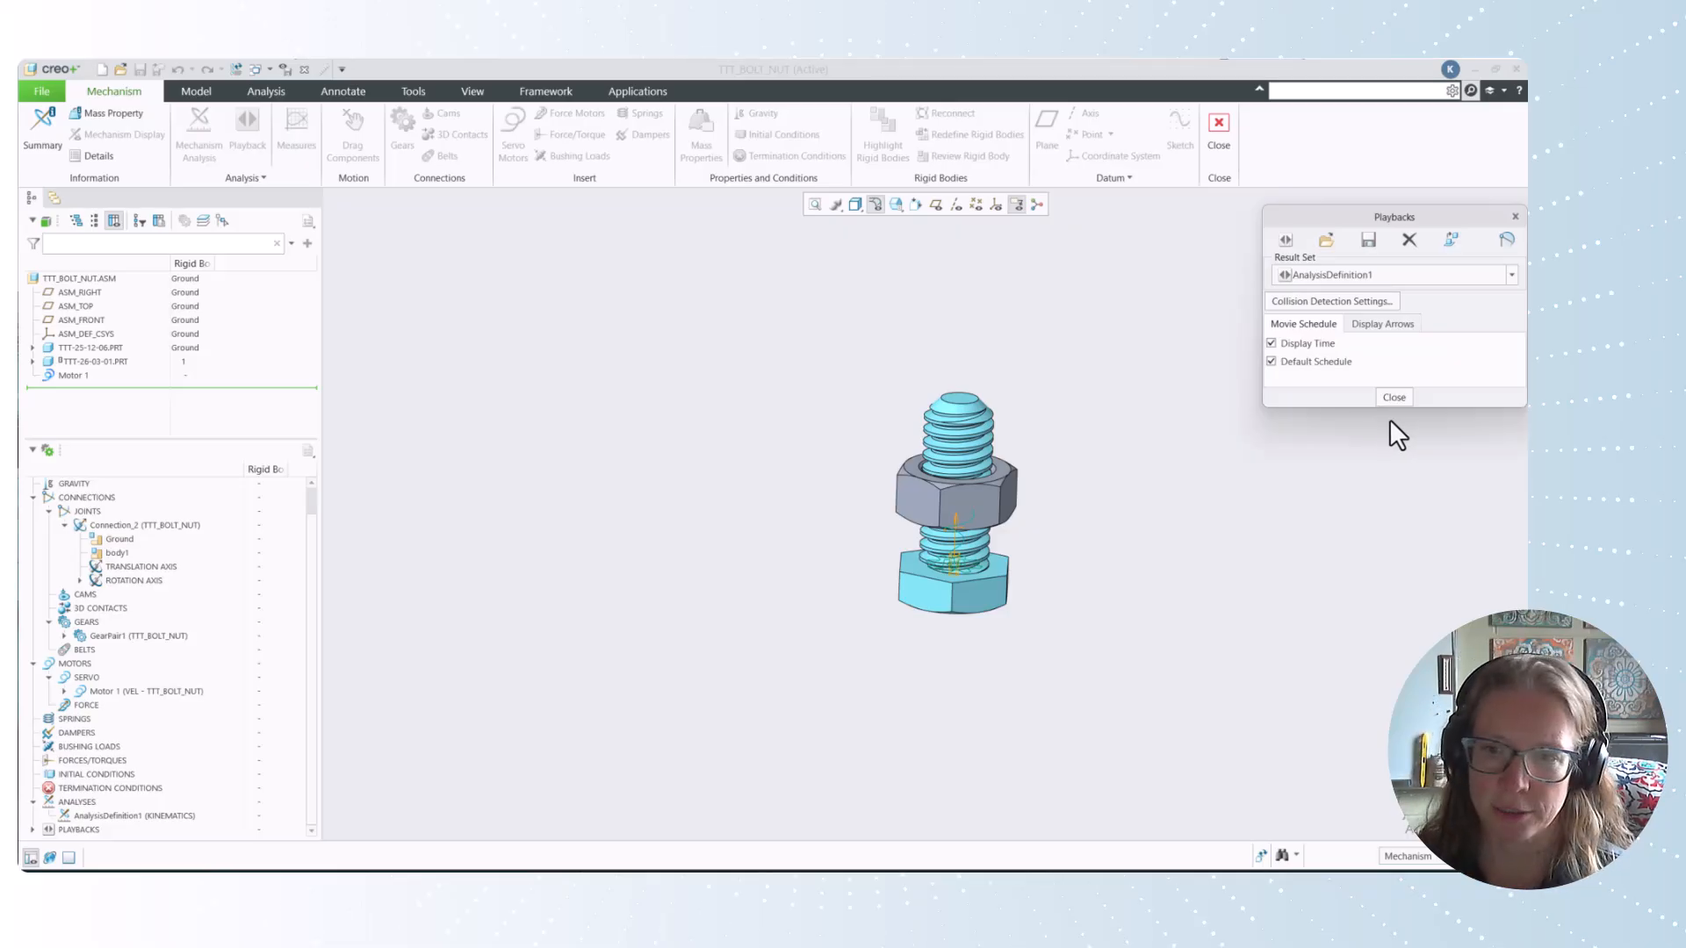
click(1392, 397)
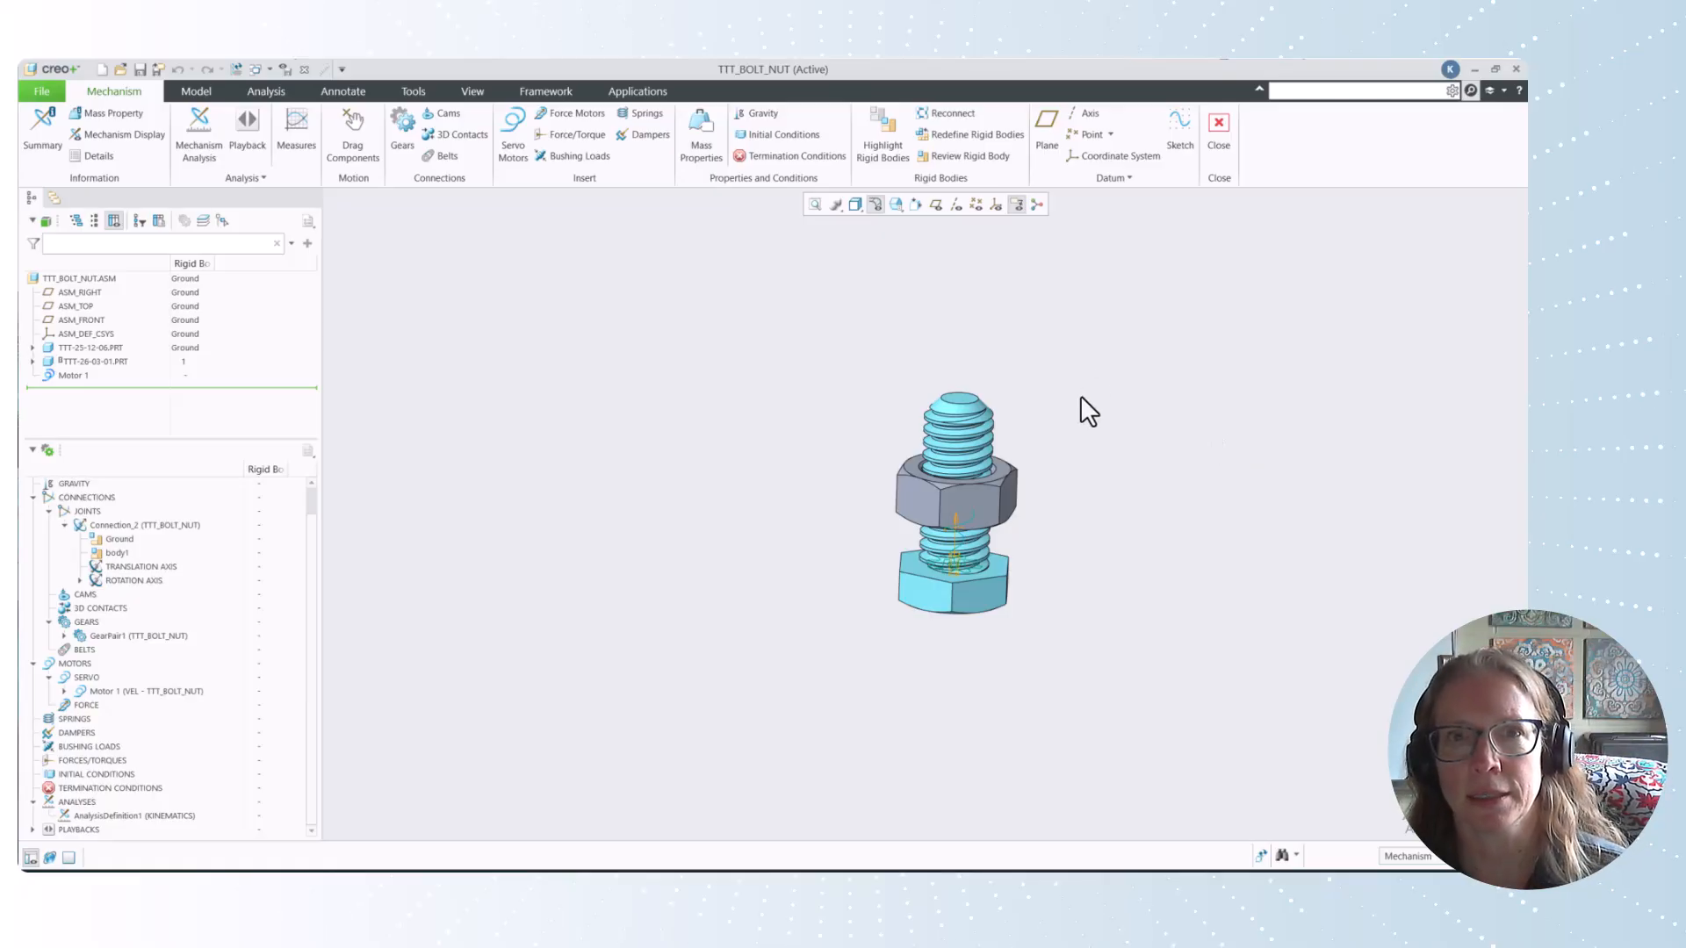
mouse_move(1095, 438)
middle_down()
mouse_move(1163, 449)
mouse_move(1194, 387)
mouse_move(1062, 414)
mouse_move(1189, 361)
mouse_move(1189, 377)
middle_up()
scroll(978, 237, down, 5)
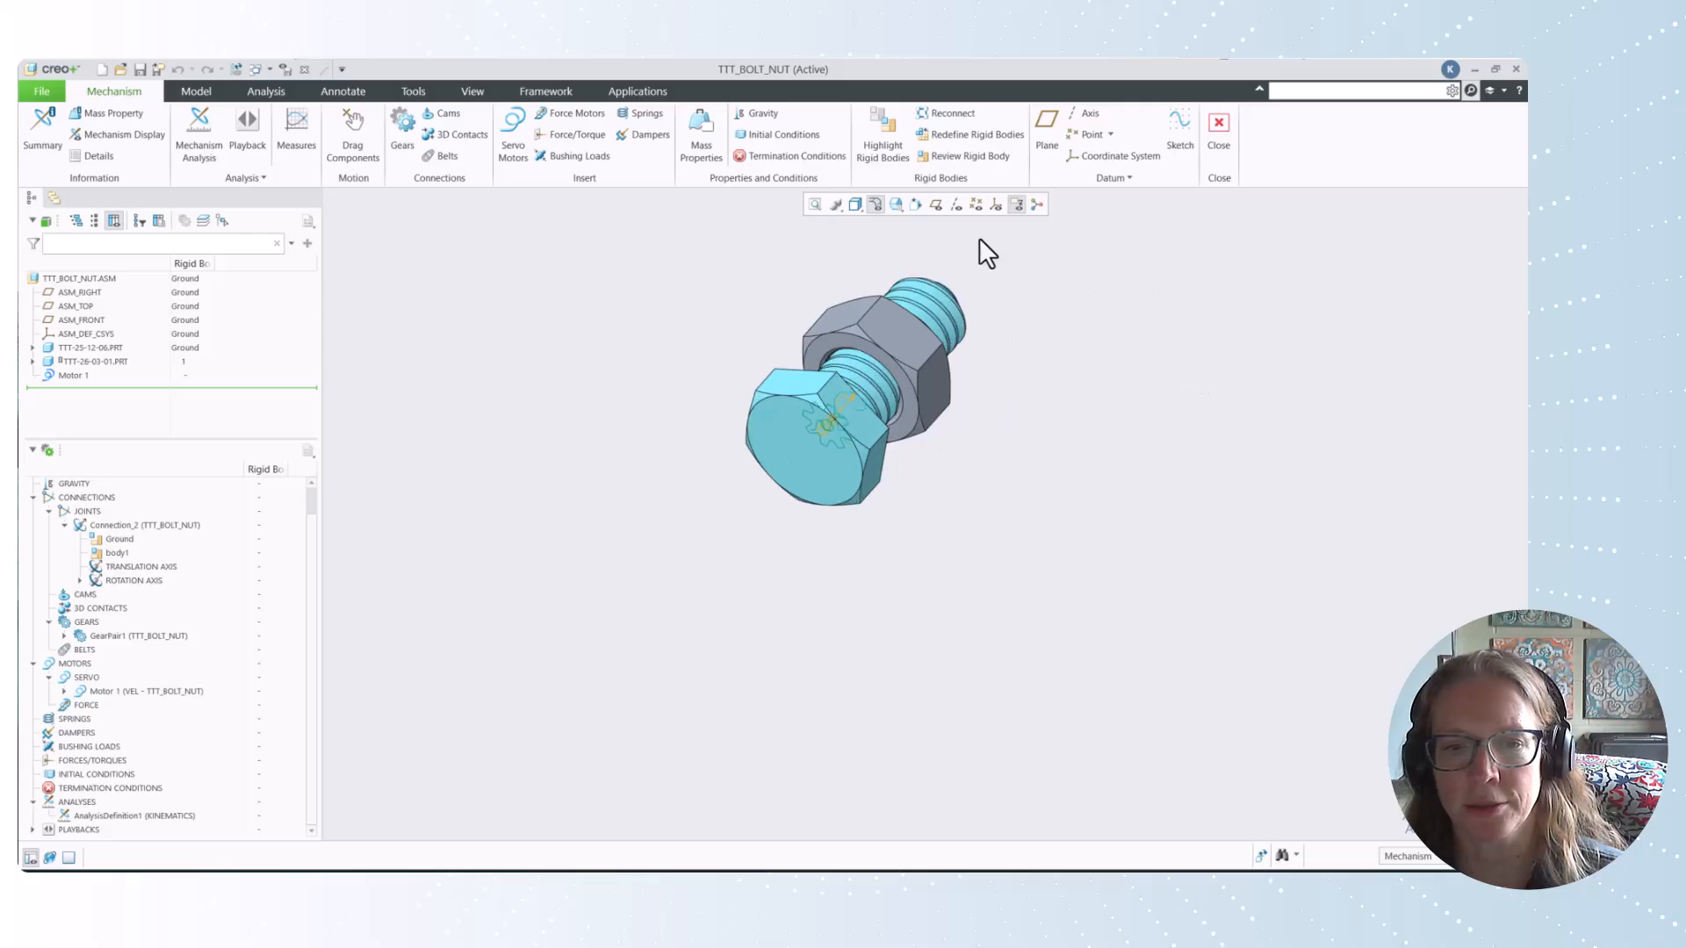